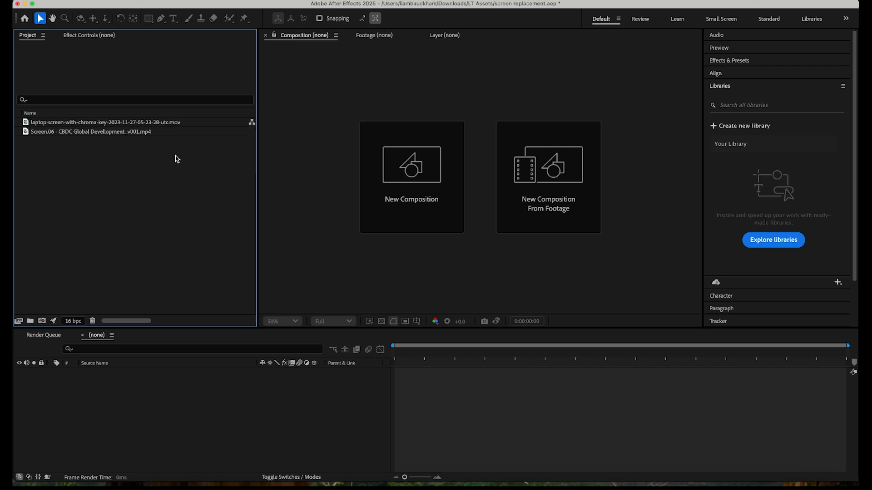
Check the project's color settings, including the bit depth and working color space.
left_click(152, 130)
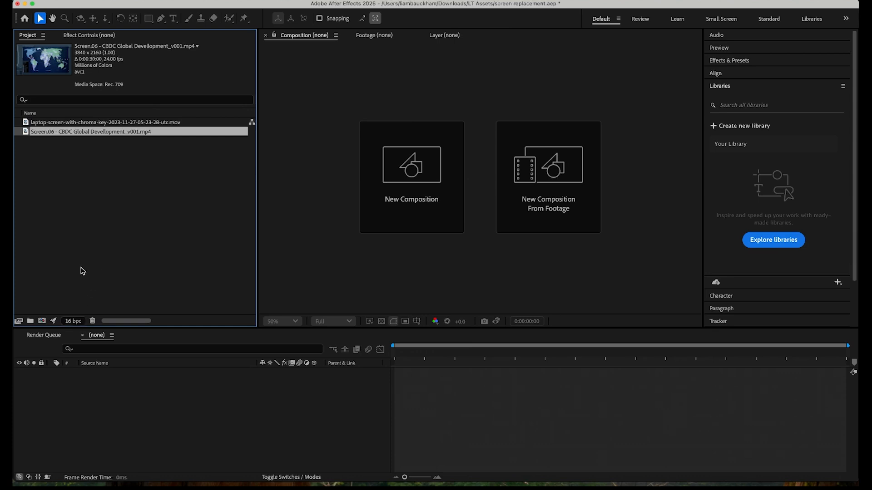
left_click(73, 322)
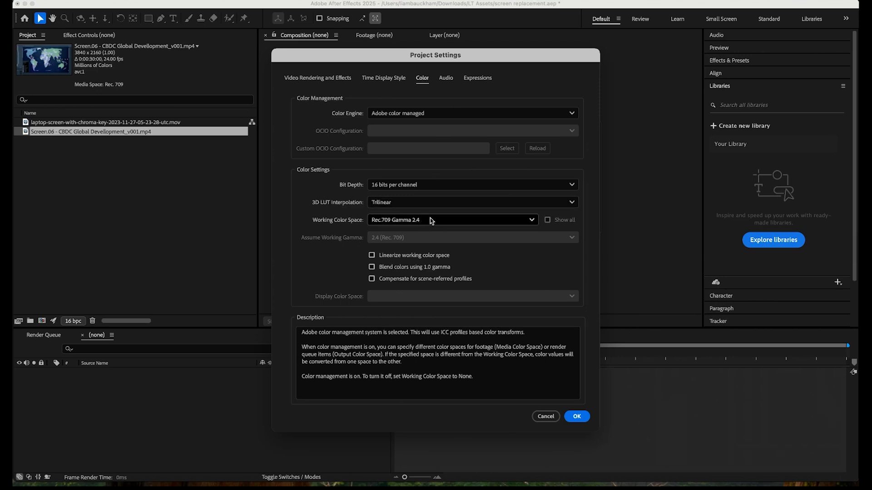
left_click(576, 416)
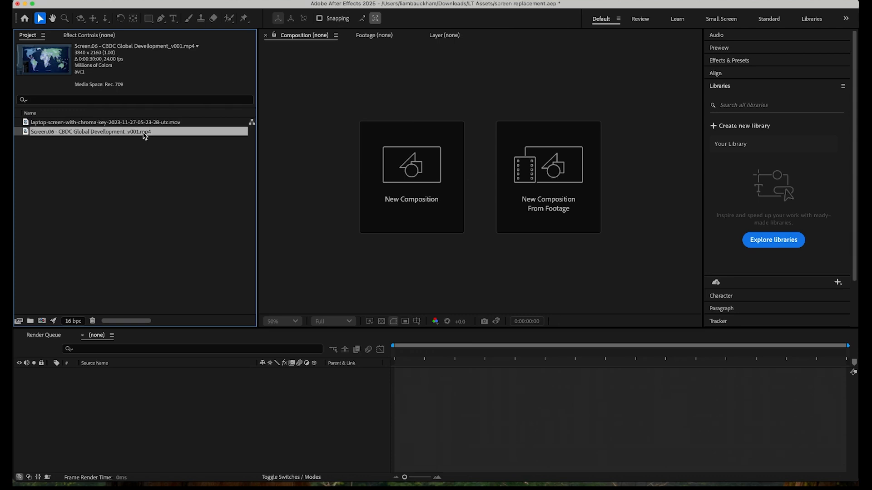
Inspect the laptop chroma-key clip's color interpretation and media color space override options, and check the Screen.06 clip's media space.
key("Up")
right_click(111, 122)
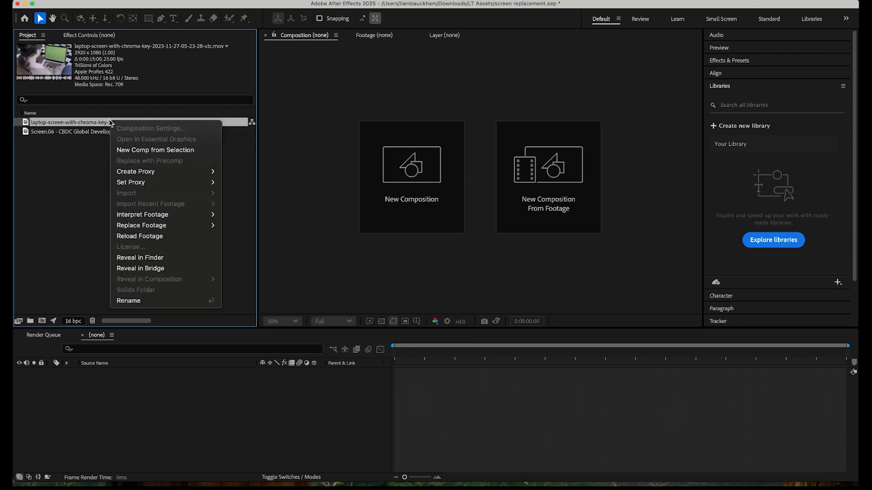
mouse_move(152, 215)
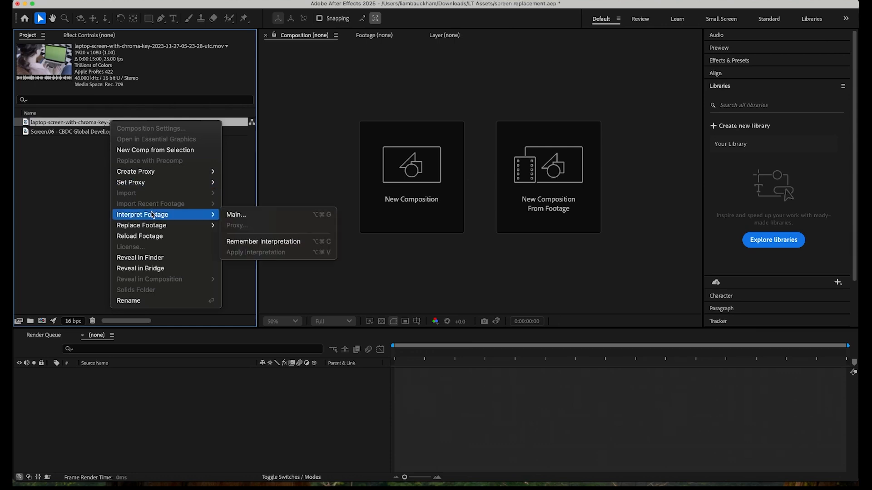
left_click(236, 217)
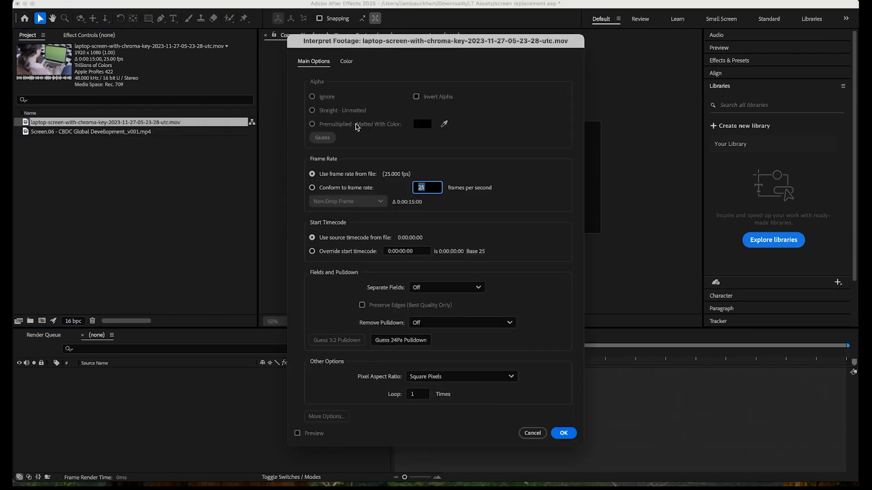
left_click(350, 65)
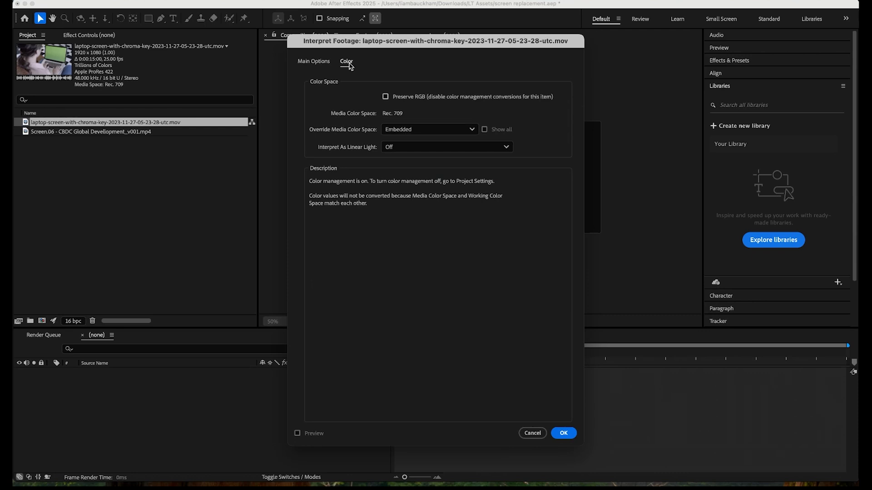
left_click(436, 130)
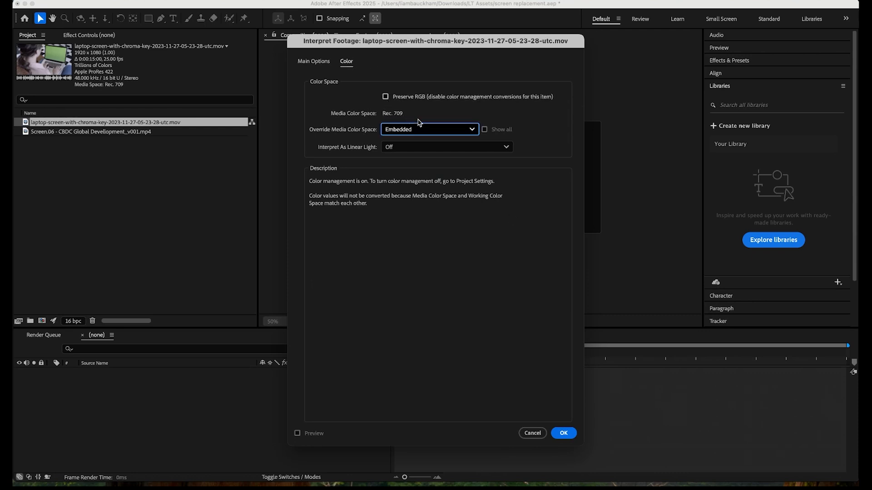
left_click(445, 132)
scroll(449, 182, "down", 10)
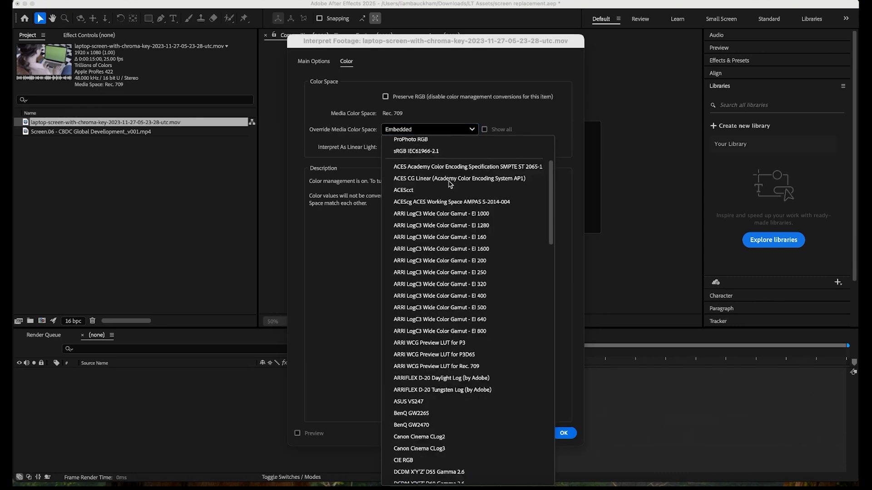
scroll(448, 183, "down", 20)
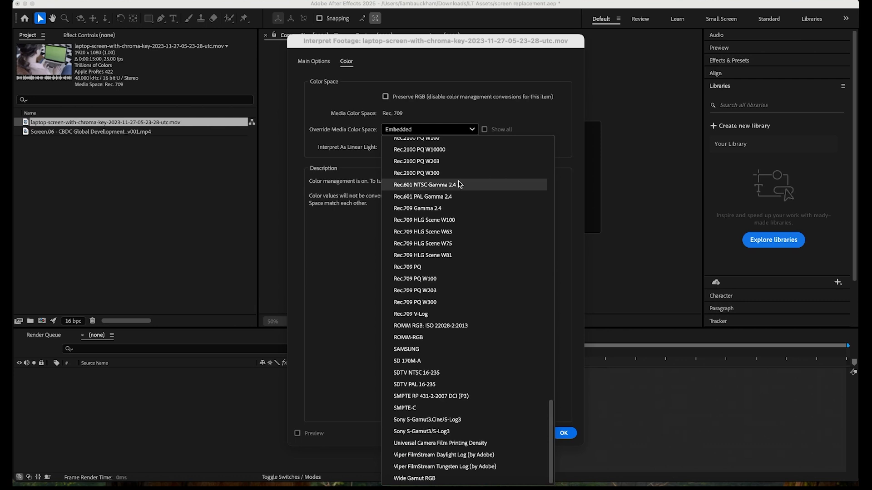
left_click(327, 239)
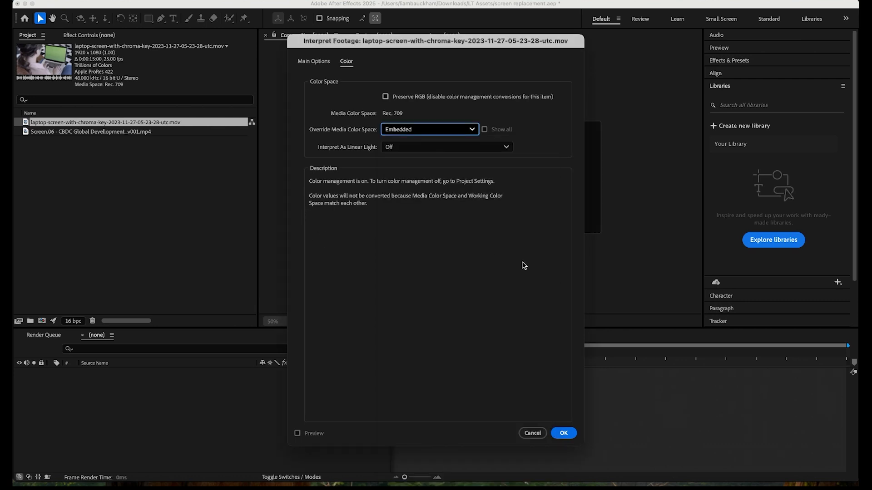
left_click(566, 433)
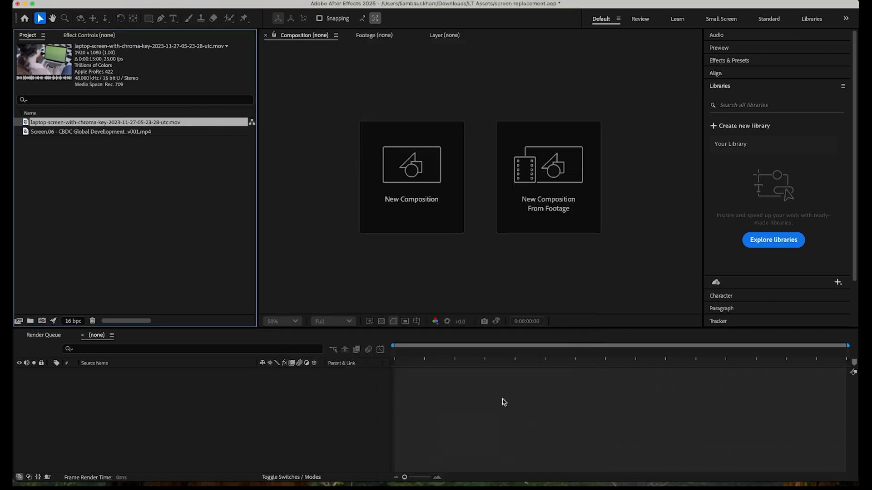
left_click(97, 132)
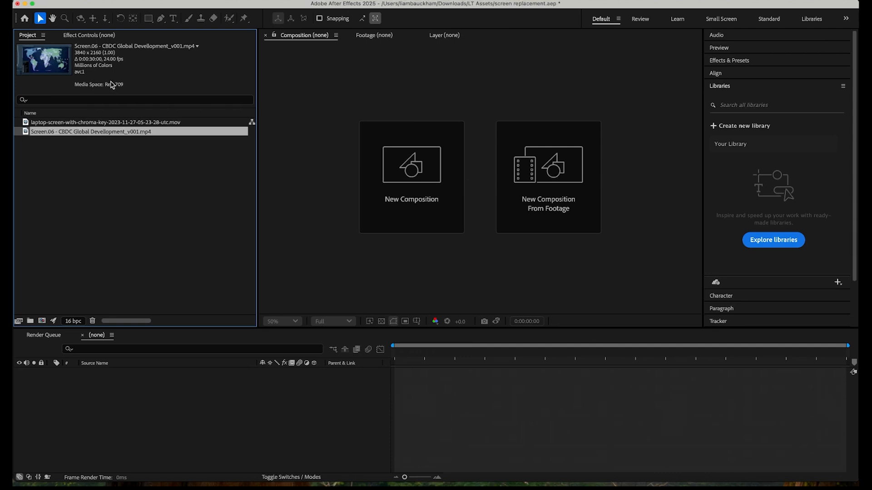
left_click(118, 172)
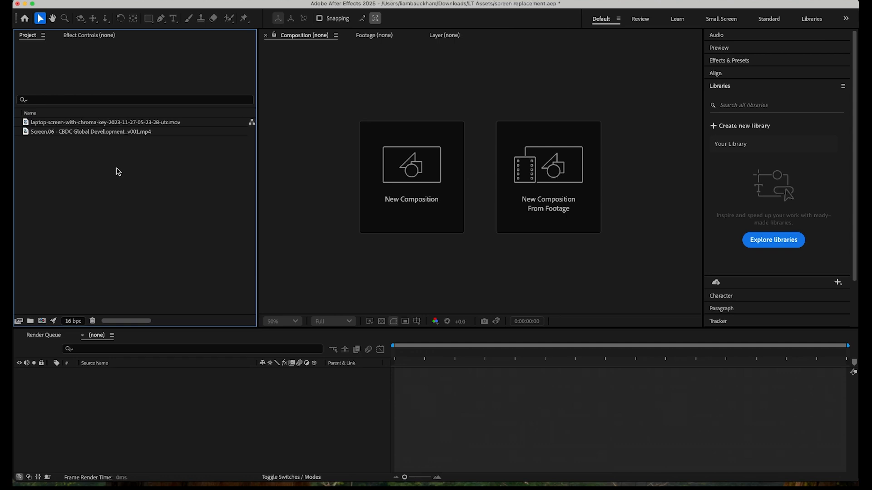
Create a new composition from the laptop-screen-with-chroma-key clip and view it at 100%.
left_click(113, 126)
left_click_drag(131, 126, 42, 323)
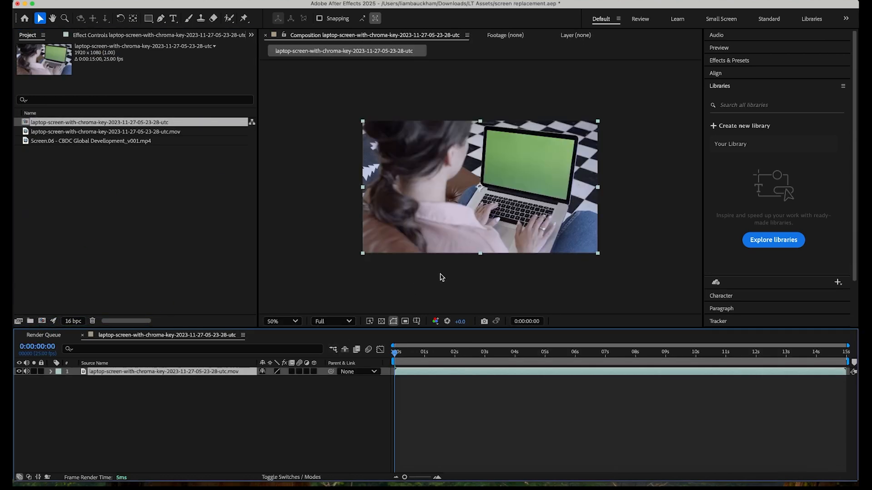
key("slash")
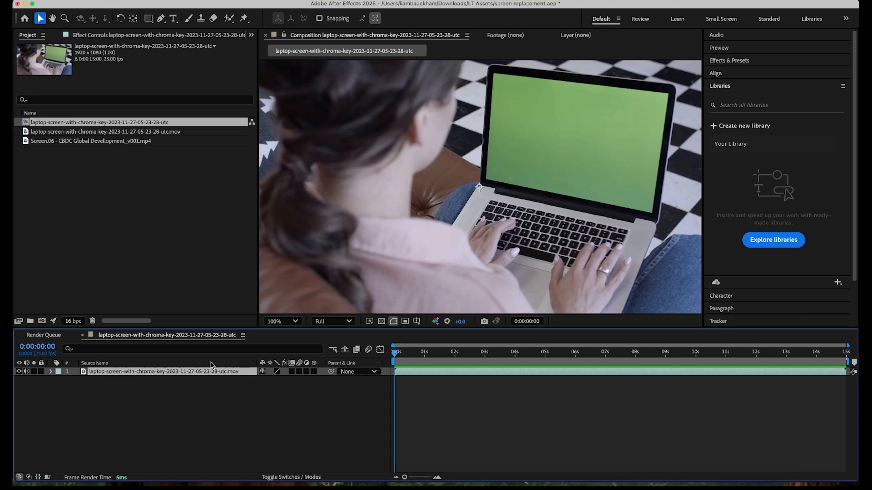
Apply the Boris FX Mocha AE effect to the laptop footage layer and launch the Mocha AE tracker.
left_click(213, 1)
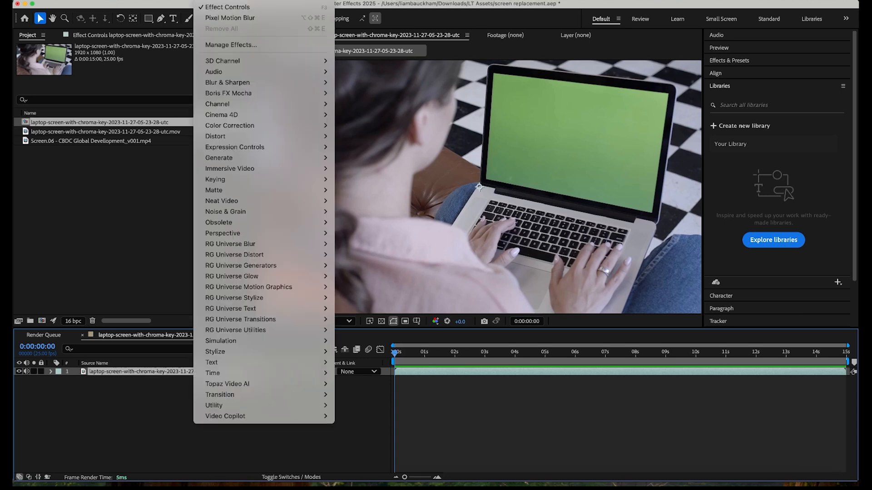
mouse_move(249, 96)
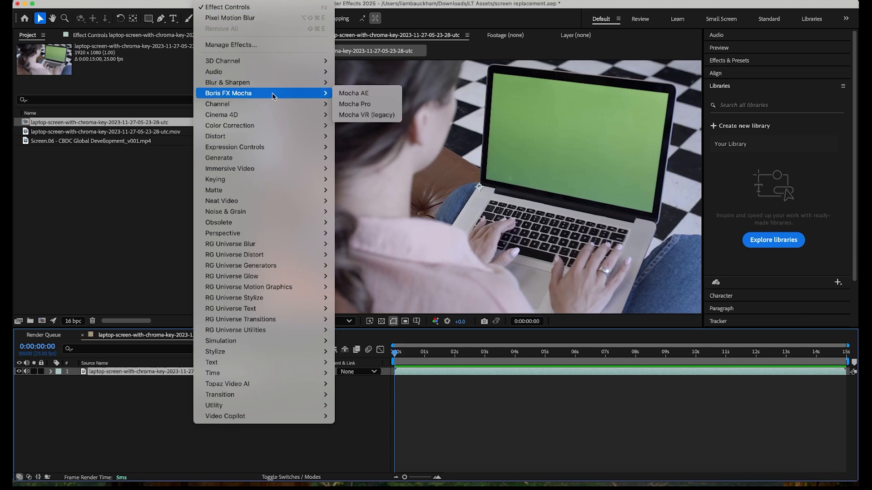
left_click(354, 97)
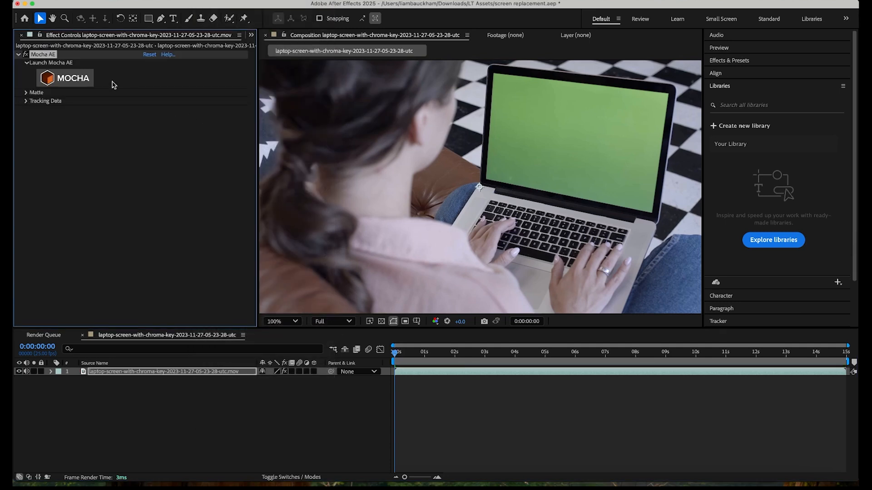
left_click(72, 83)
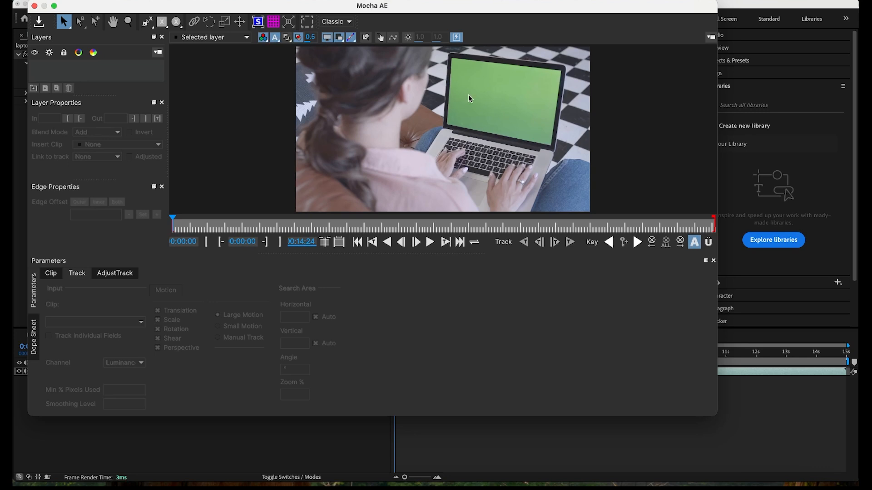
Draw a closed X-spline tracking shape around the outer edge of the laptop's display lid.
scroll(470, 98, "up", 5)
scroll(470, 99, "down", 6)
scroll(470, 98, "up", 4)
scroll(470, 98, "down", 2)
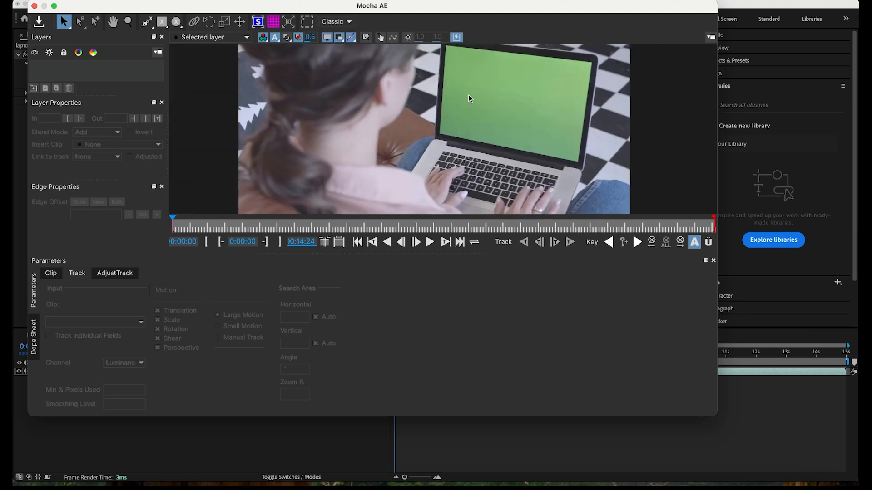
key("x")
left_click_drag(505, 83, 473, 116)
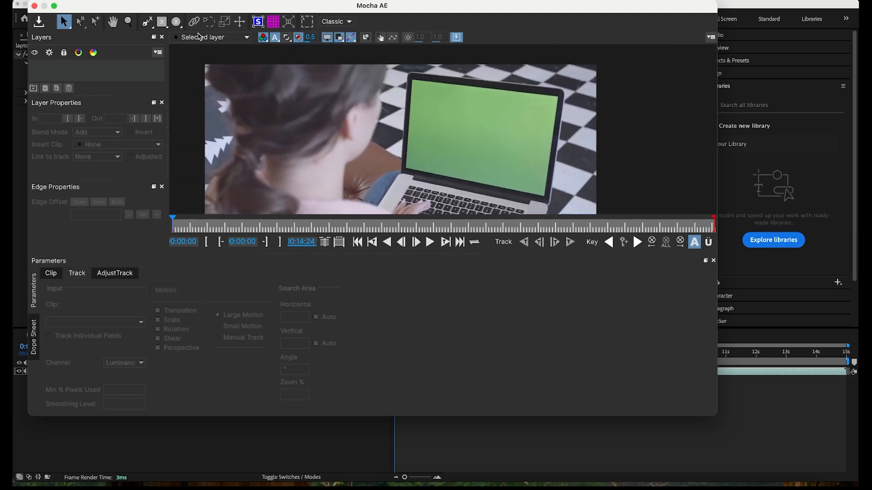
left_click(145, 27)
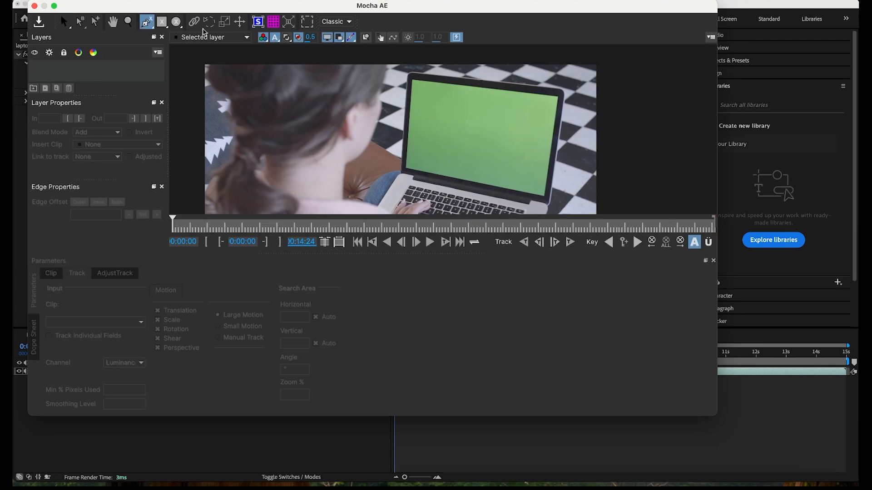
left_click(406, 78)
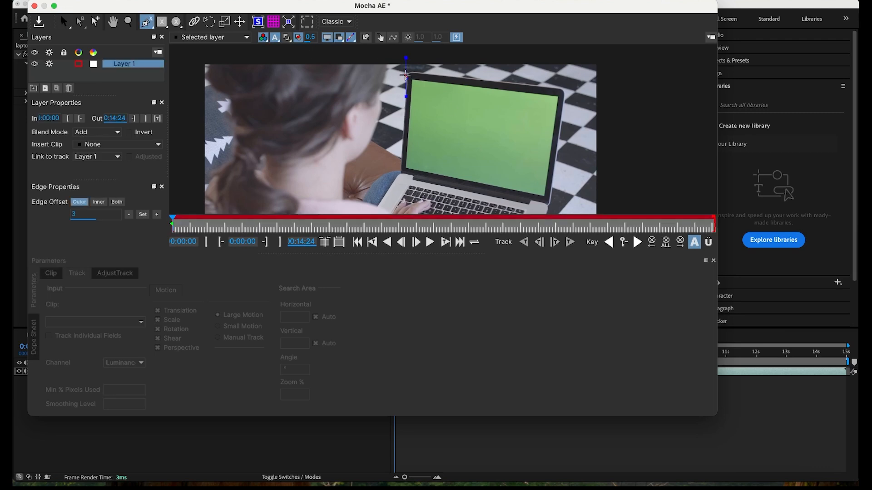
left_click(408, 72)
left_click(565, 88)
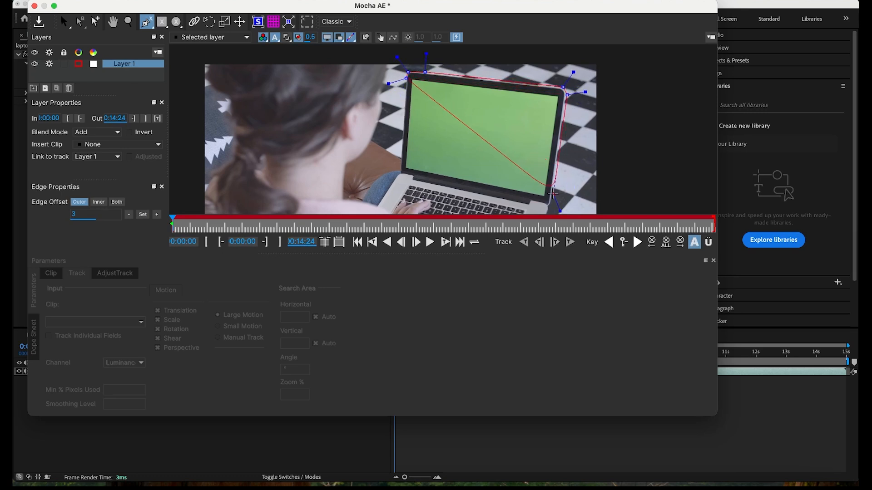
left_click(553, 203)
left_click(531, 201)
left_click(408, 178)
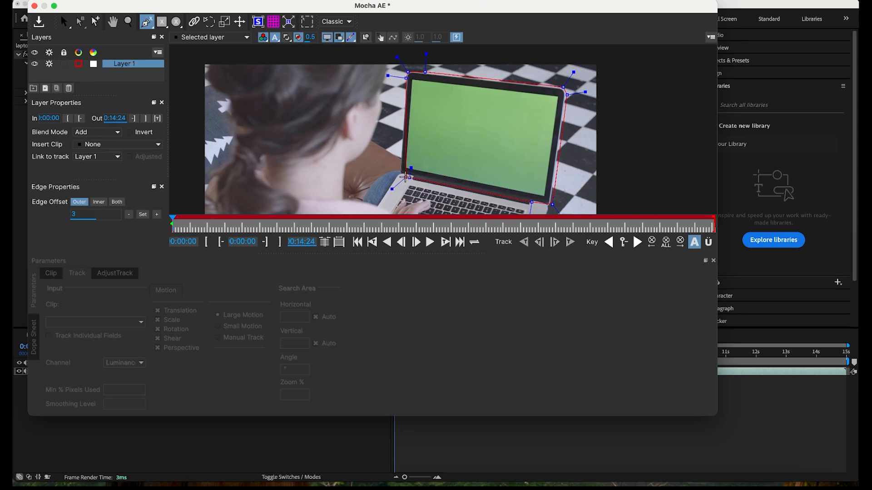
left_click(399, 174)
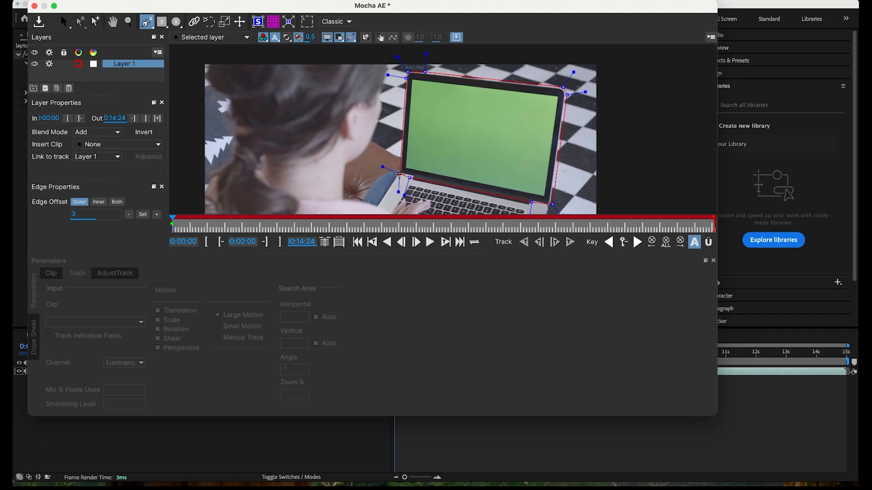
right_click(399, 174)
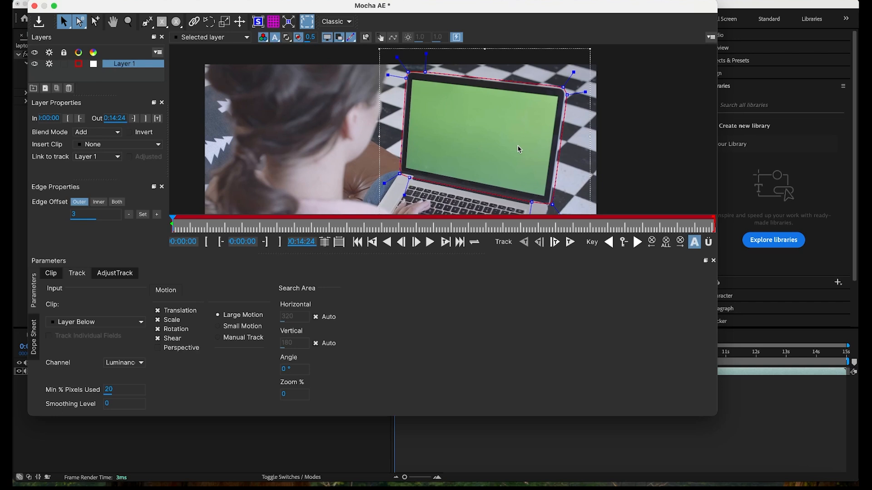
Show the planar surface and align its upper-left corner with the green screen's upper-left corner.
left_click(258, 22)
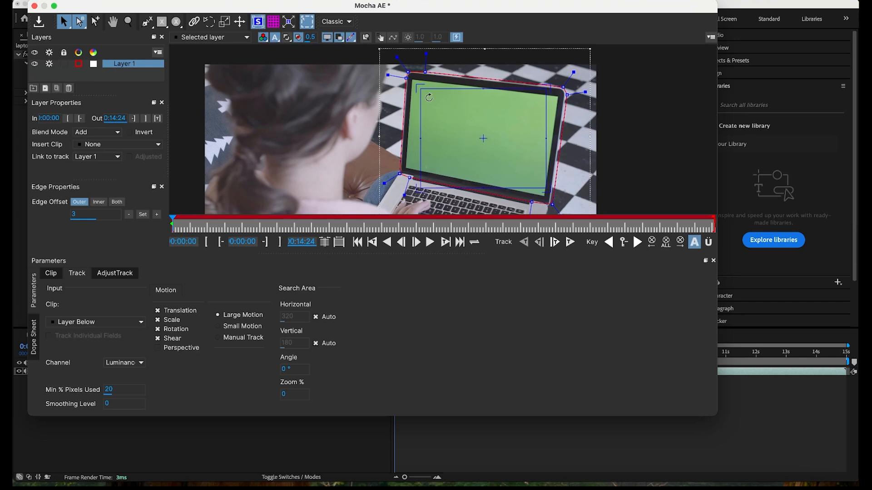
left_click_drag(421, 88, 419, 88)
scroll(419, 89, "up", 5)
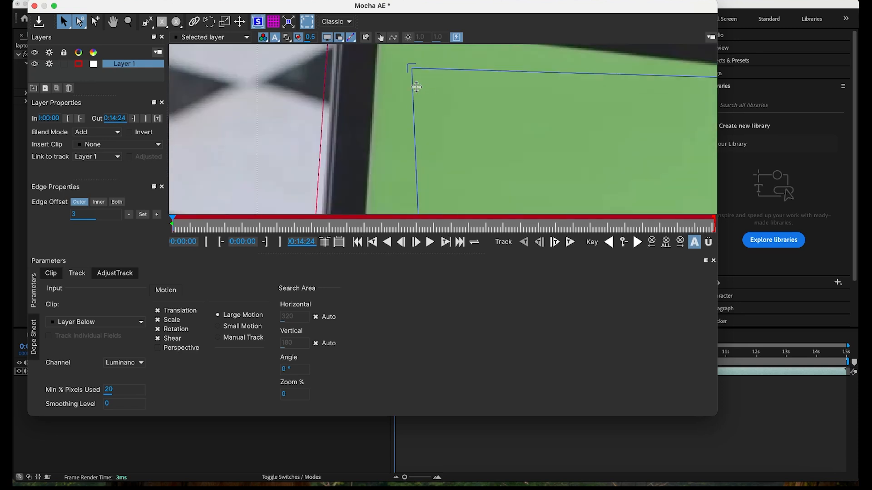
key("x")
mouse_move(419, 85)
left_mouse_down()
mouse_move(444, 136)
mouse_move(404, 78)
left_mouse_up()
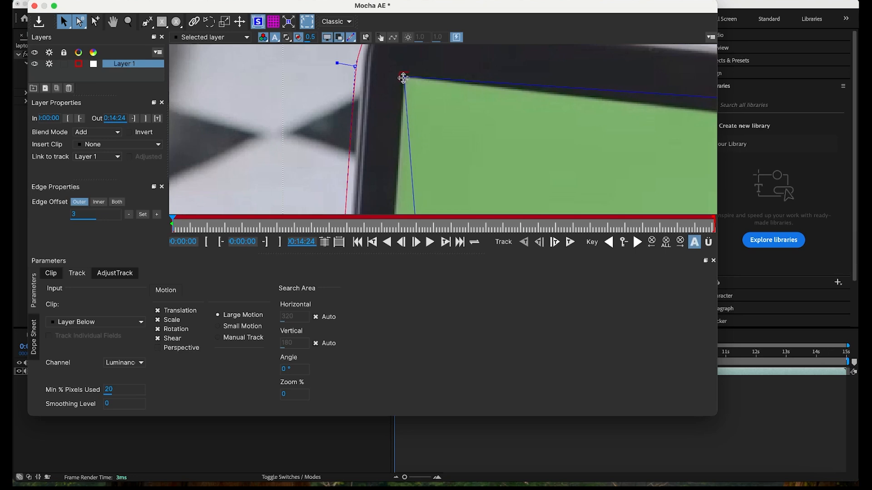
Align the planar surface's lower-left corner with the green screen's lower-left corner.
key("x")
left_click_drag(415, 142, 496, 124)
left_click_drag(509, 160, 511, 82)
left_click_drag(522, 176, 533, 65)
left_click_drag(487, 164, 494, 91)
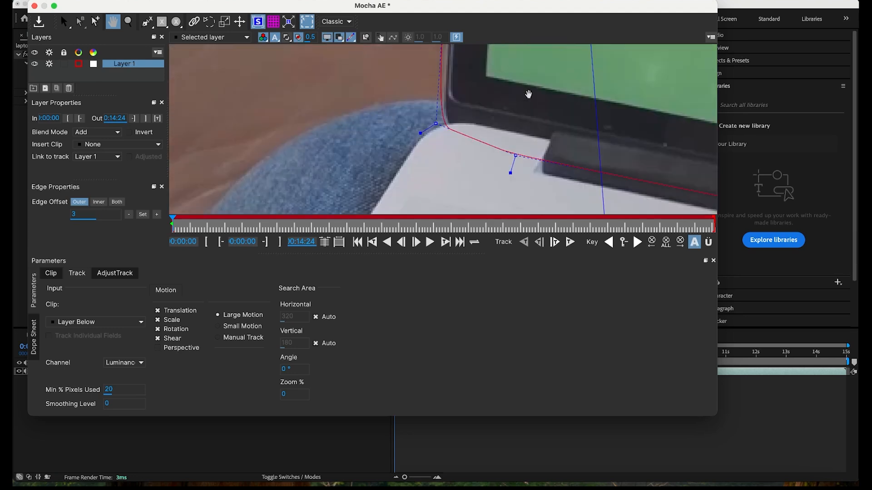
left_click_drag(534, 110, 491, 131)
key("x")
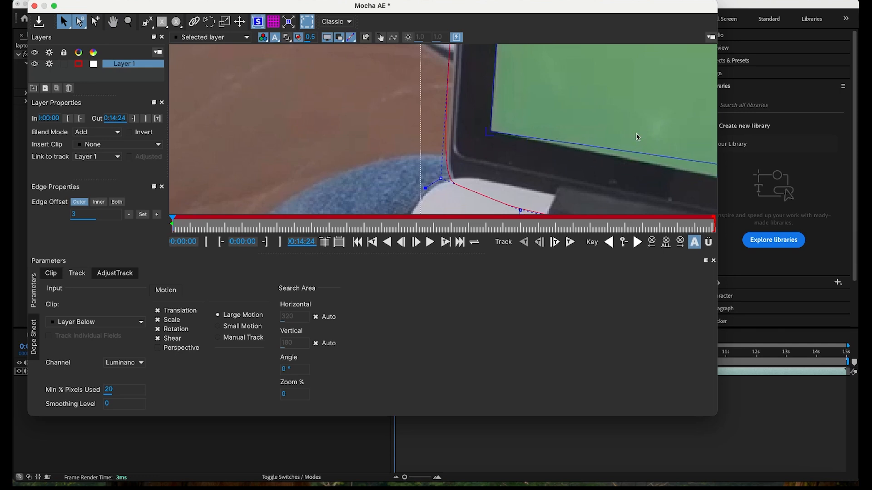
Align the planar surface's lower-right corner with the green screen's lower-right corner.
key("x")
left_click_drag(636, 136, 475, 114)
left_click_drag(697, 160, 500, 102)
left_click_drag(679, 135, 492, 91)
left_click_drag(641, 131, 410, 88)
left_click_drag(622, 115, 415, 99)
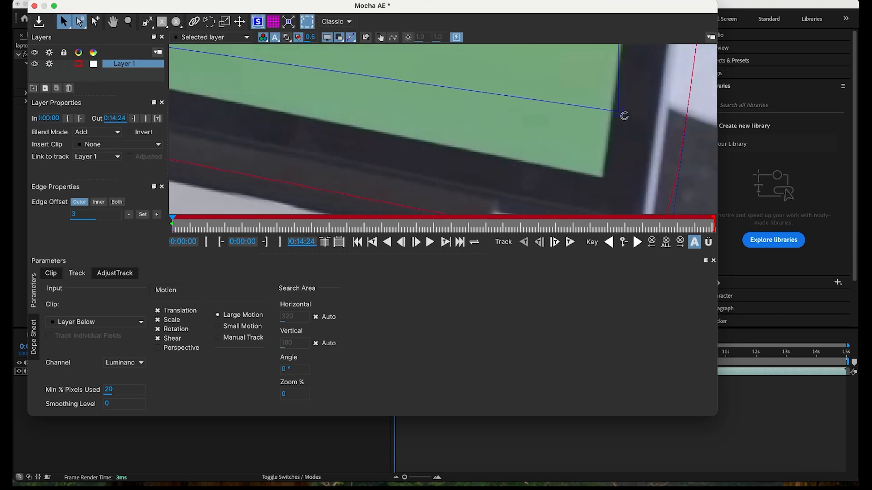
left_click_drag(617, 112, 603, 179)
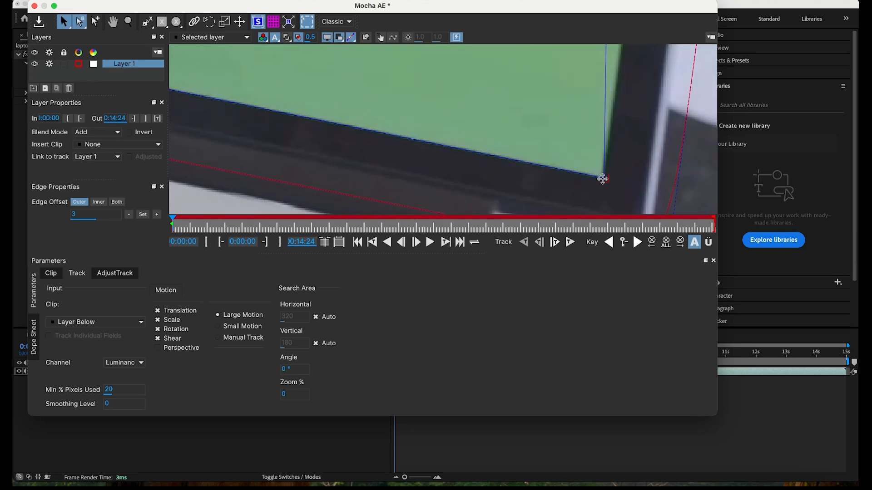
Align the planar surface's upper-right corner with the green screen's upper-right corner.
key("x")
left_click_drag(620, 129, 511, 238)
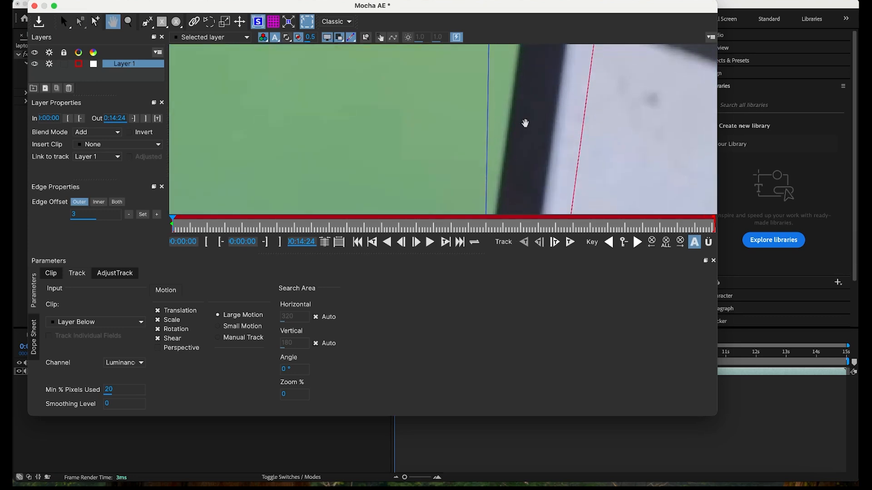
left_click_drag(528, 112, 512, 220)
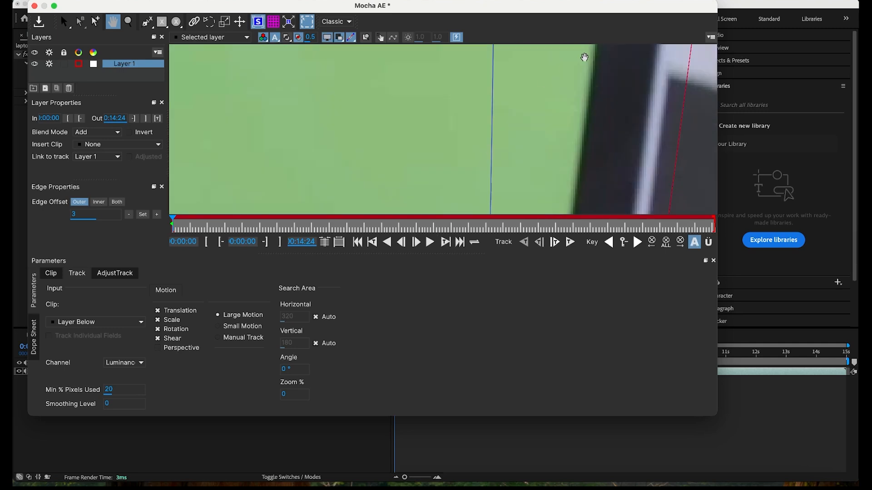
left_click_drag(584, 58, 499, 209)
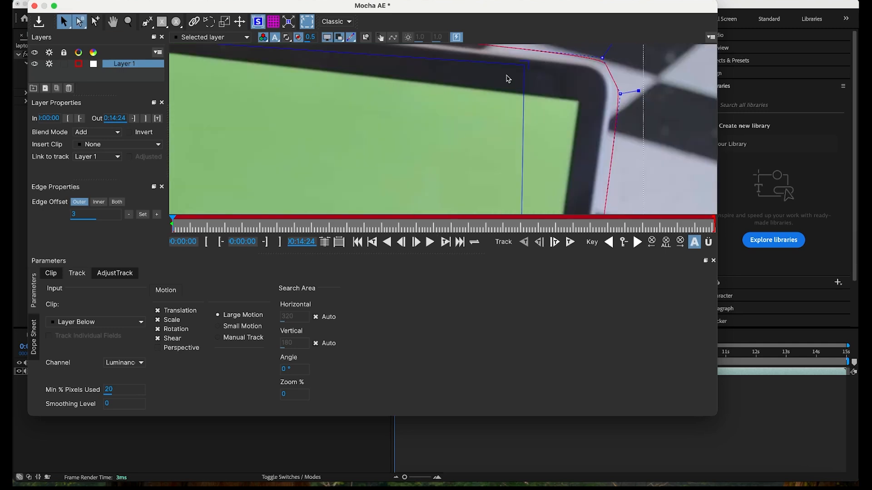
left_click_drag(525, 70, 582, 100)
Inspect the planar surface's edges and corners against the green screen's border.
key("x")
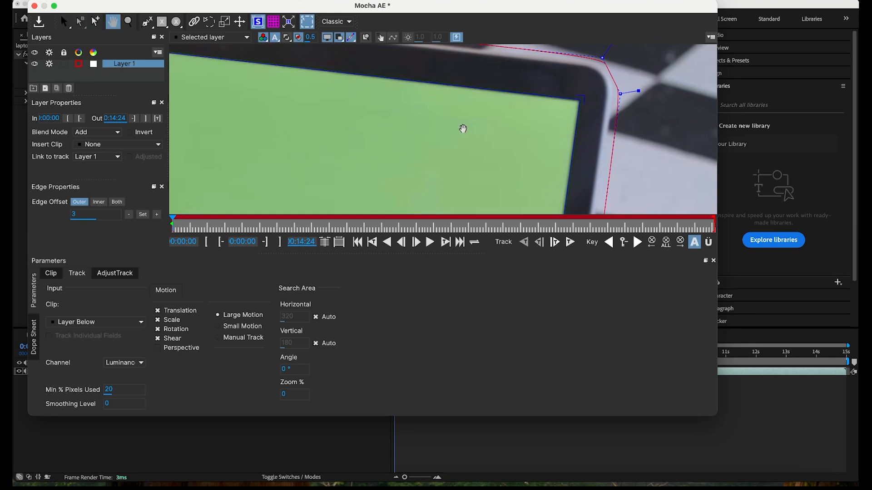
left_click_drag(451, 126, 667, 128)
left_click_drag(407, 98, 564, 133)
key("x")
left_click_drag(517, 161, 570, 28)
key("x")
left_click_drag(508, 178, 510, 109)
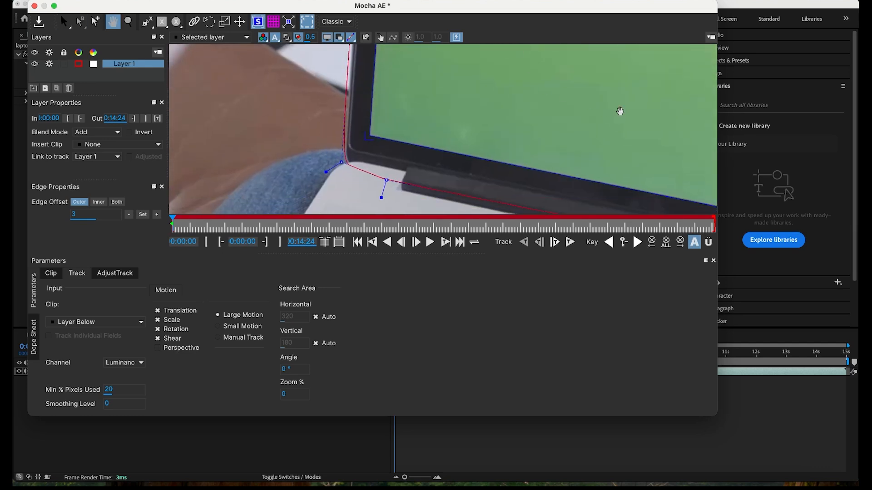
left_click_drag(577, 87, 397, 107)
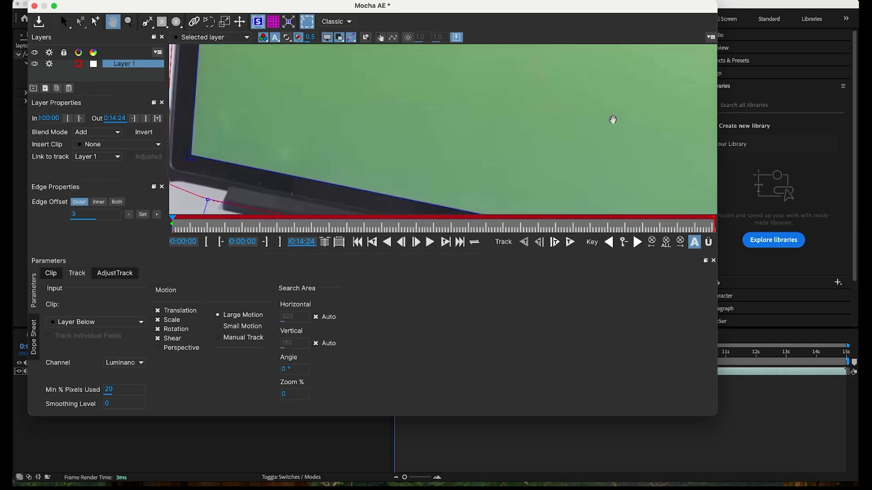
left_click_drag(613, 121, 469, 80)
left_click_drag(565, 133, 631, 153)
left_click_drag(378, 128, 503, 140)
left_click_drag(362, 89, 407, 110)
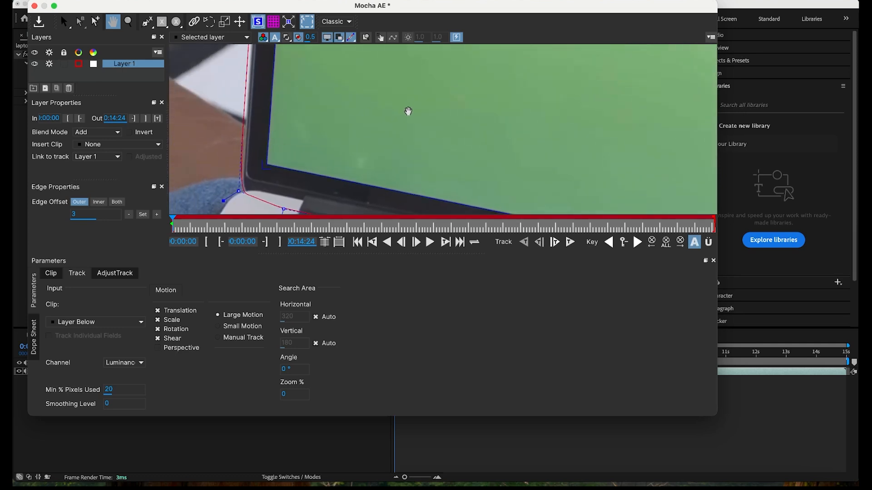
left_click_drag(394, 75, 381, 170)
left_click_drag(388, 105, 371, 73)
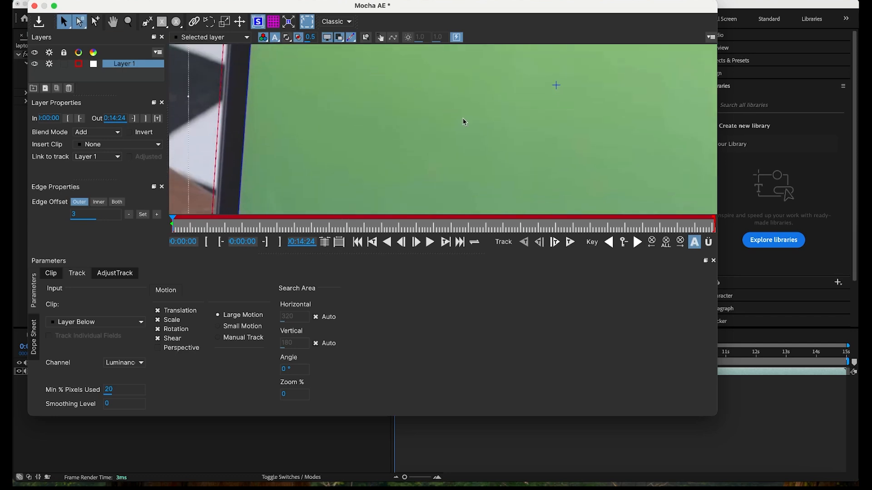
scroll(463, 121, "down", 2)
left_click(426, 159)
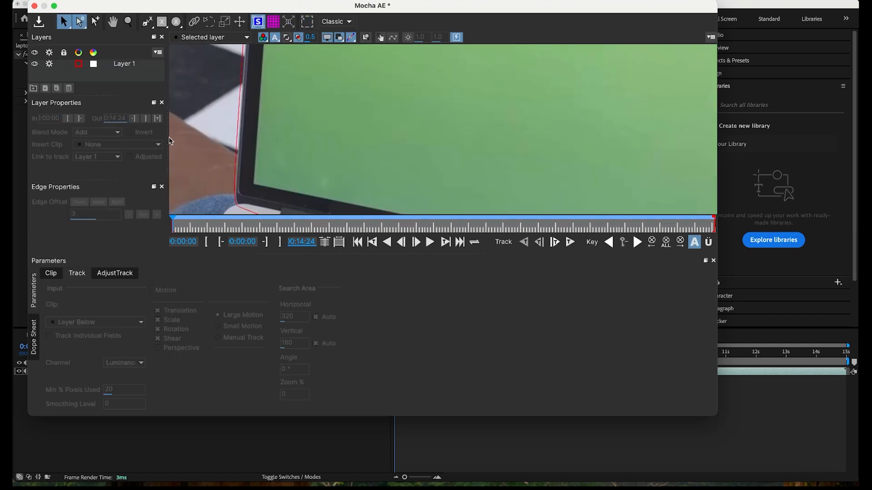
Reselect Layer 1, then track it forward through the whole clip with Perspective motion enabled.
left_click(122, 66)
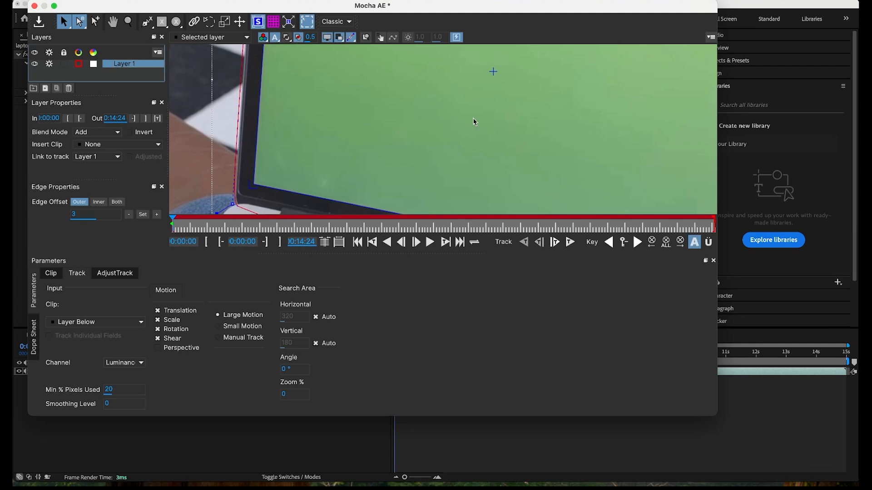
key("x")
left_click_drag(472, 115, 411, 162)
scroll(469, 140, "down", 4)
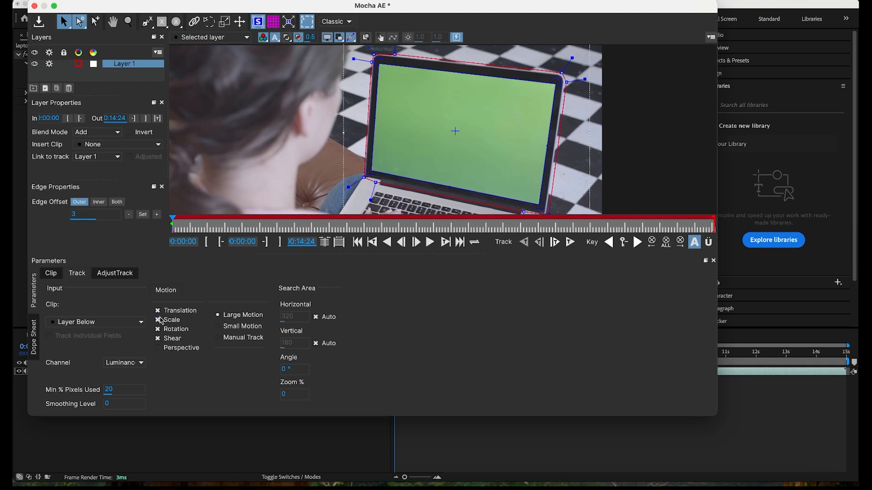
left_click(158, 348)
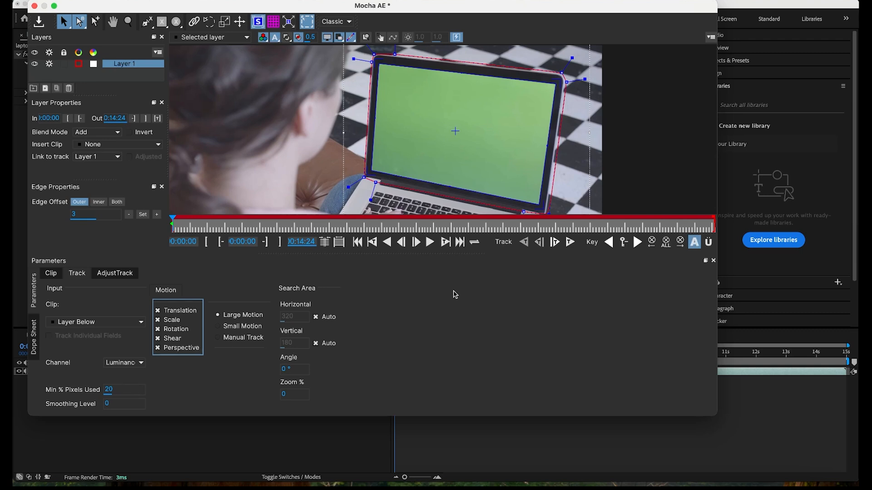
left_click(571, 243)
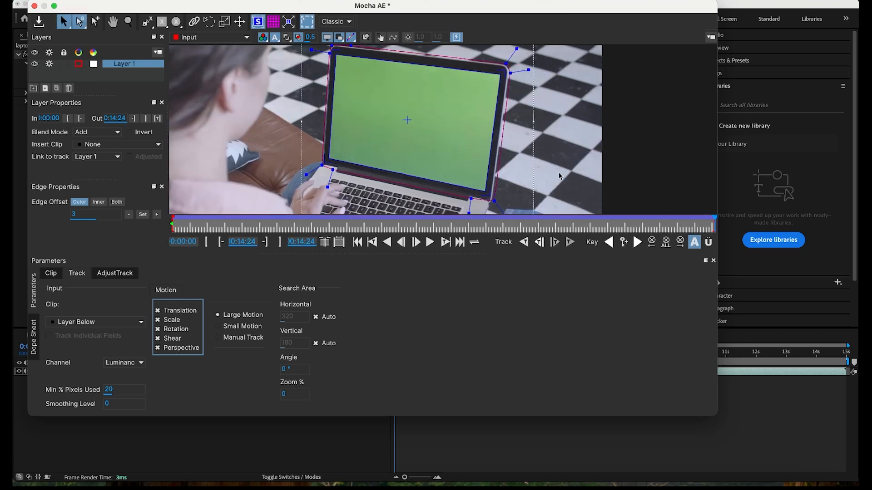
Show the planar grid and play back part of the clip to check the track.
left_click(274, 26)
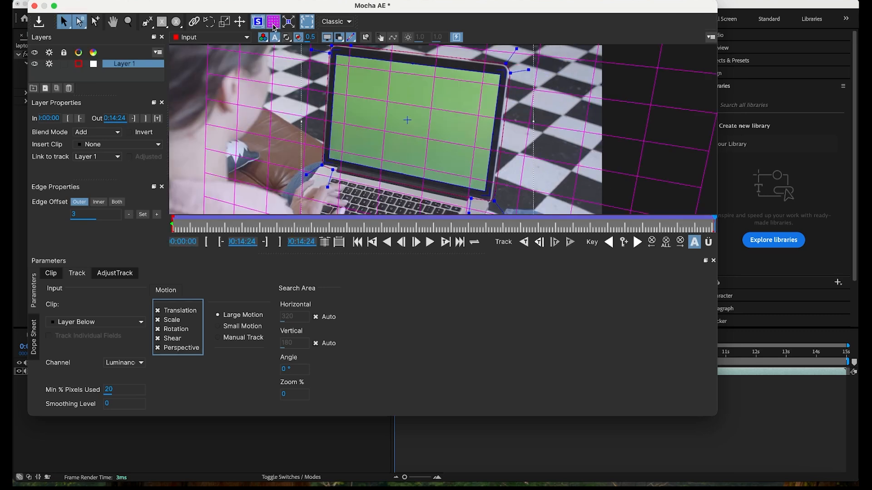
key("space")
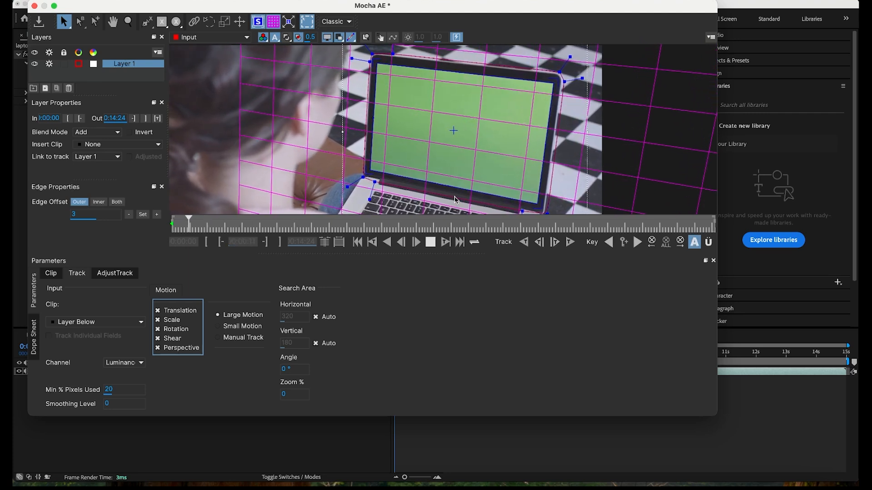
left_click(430, 242)
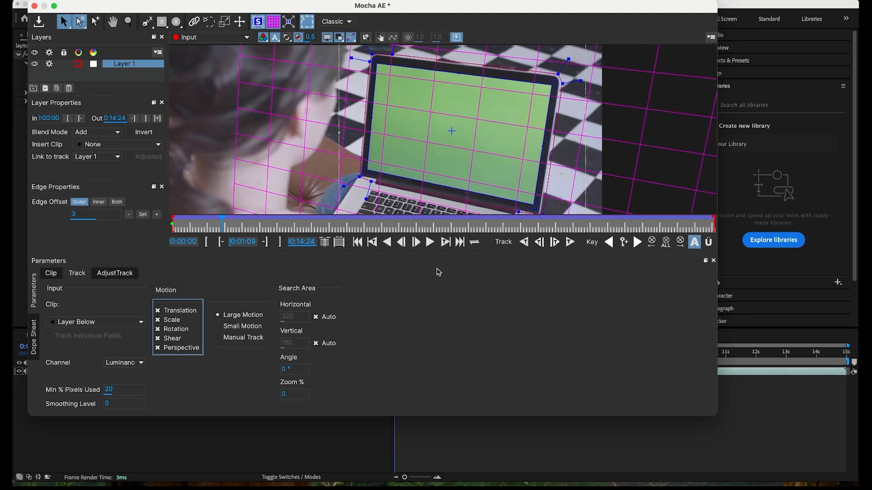
Save the Mocha tracking project and close Mocha AE to return to After Effects.
left_click(40, 26)
left_click(34, 6)
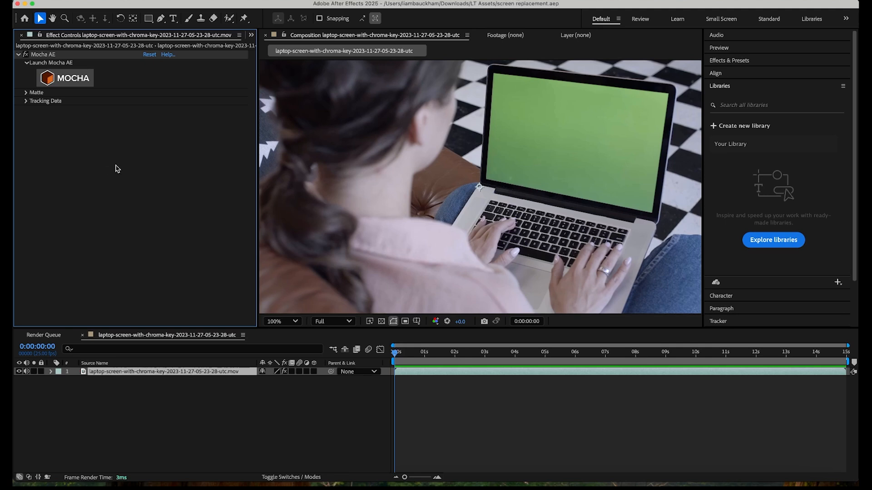
Add the Screen.06 clip from the project to the composition, above the laptop footage layer.
left_click(251, 36)
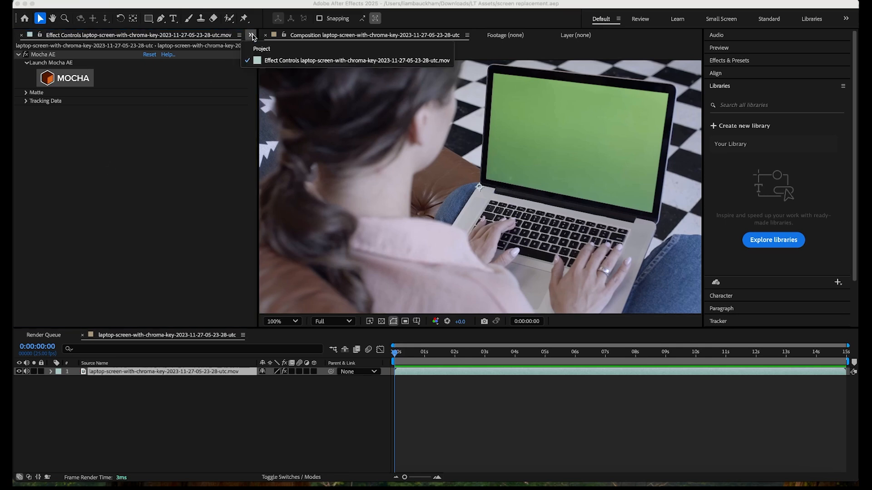
left_click(261, 49)
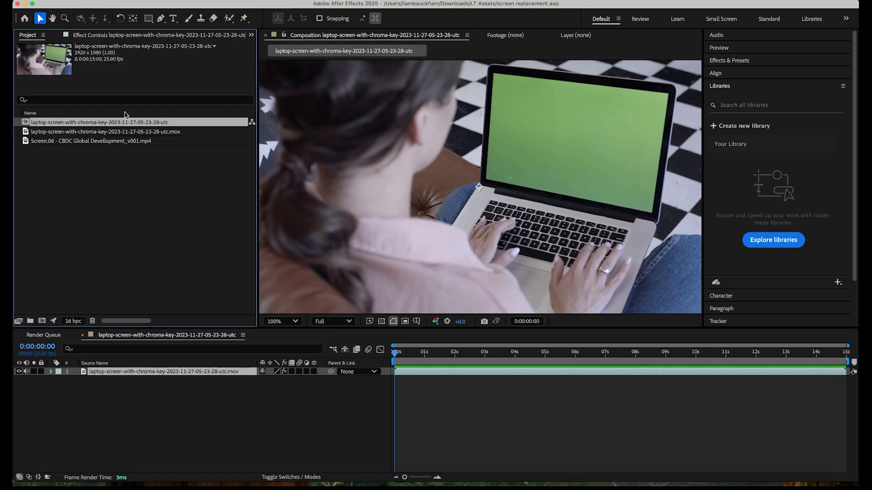
left_click(83, 142)
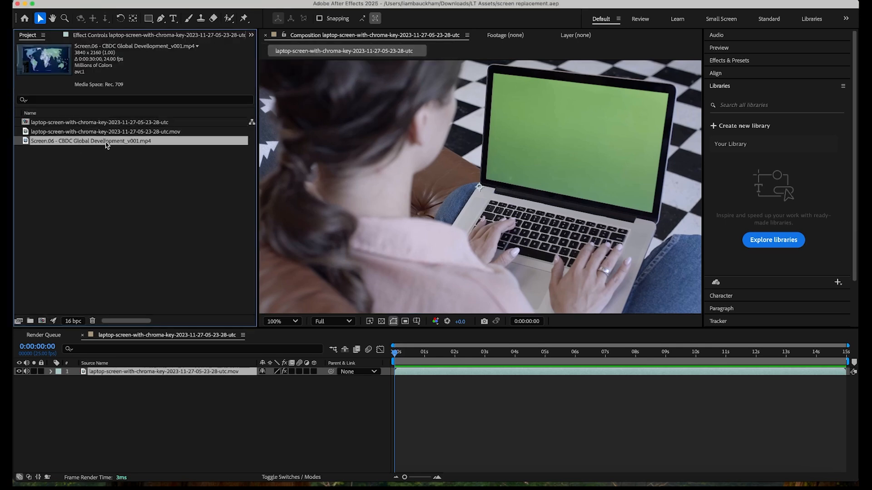
left_click_drag(106, 143, 119, 371)
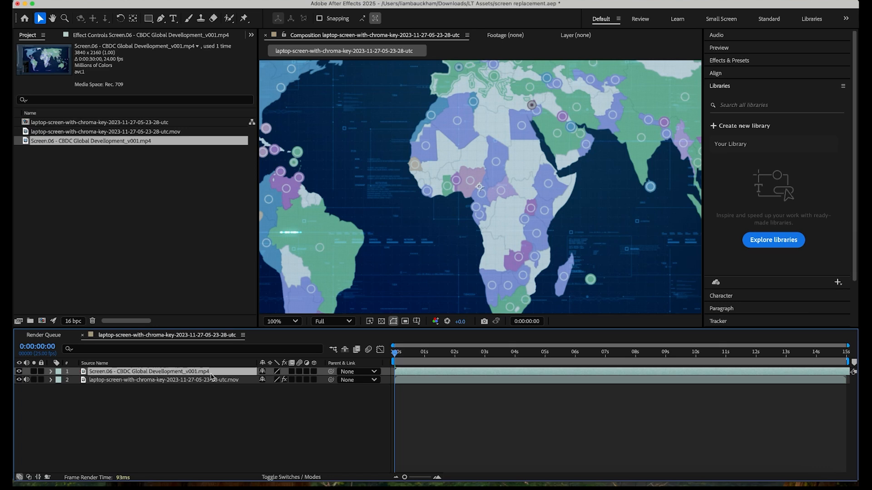
Set the Screen.06 layer's scale to 50%.
key("s")
left_click(274, 380)
type("50")
key("Return")
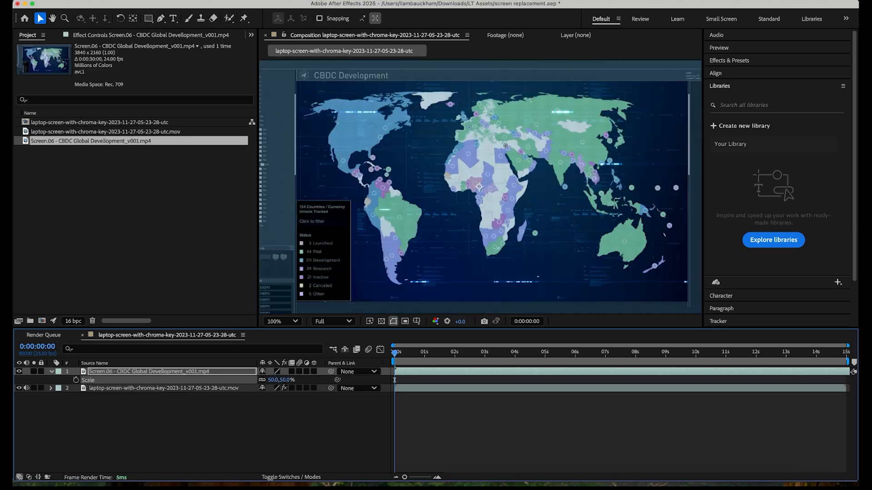
left_click(278, 432)
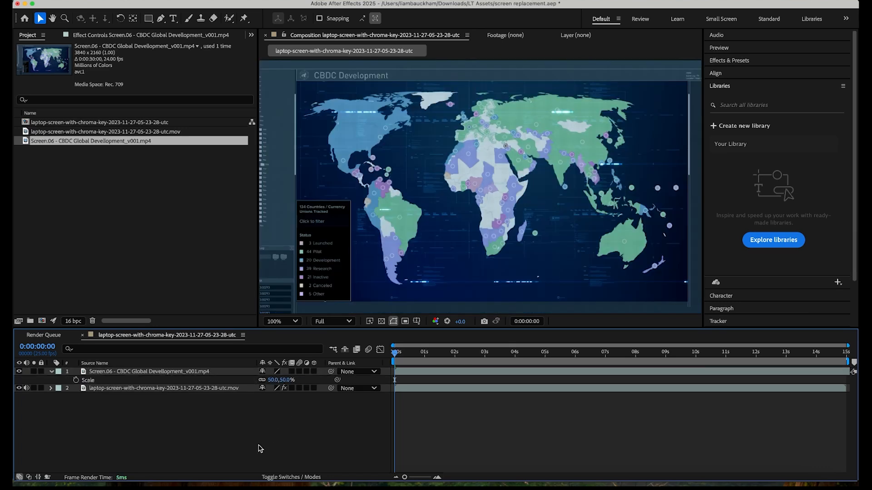
Pre-compose the Screen.06 layer as "Screen", moving all attributes into the new composition.
right_click(192, 372)
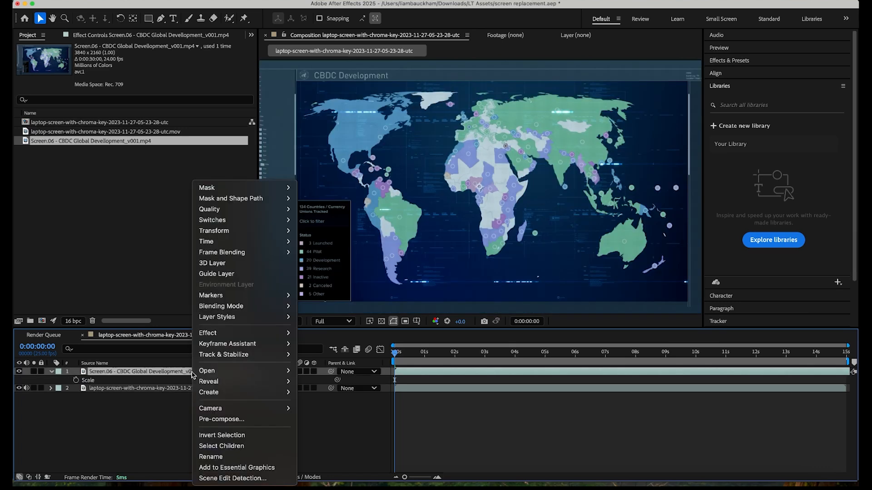
left_click(227, 420)
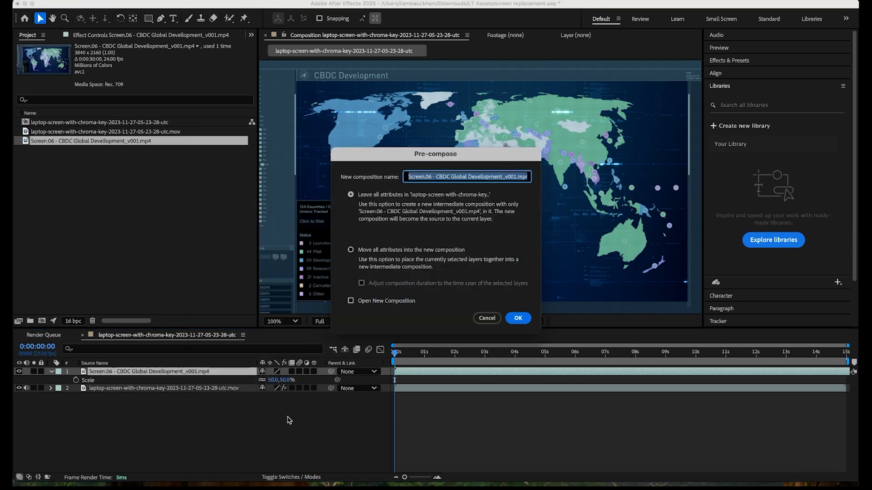
left_click(391, 250)
left_click(434, 178)
double_click(433, 177)
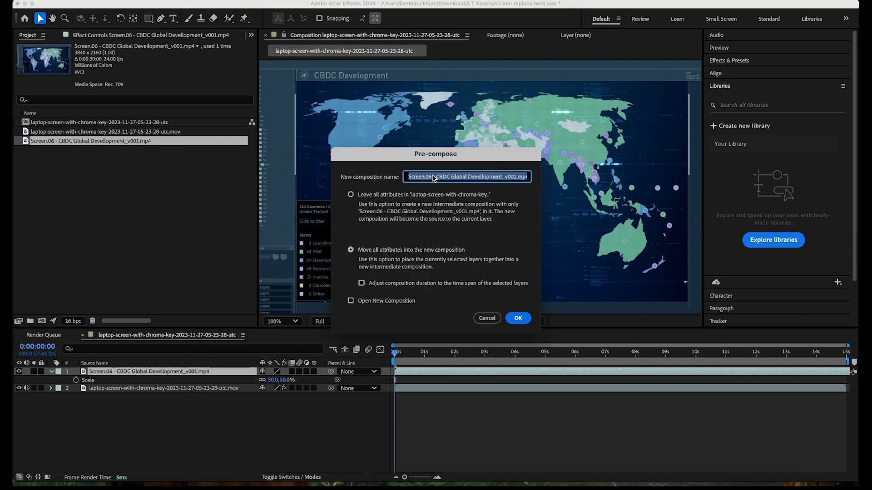
type("Screen")
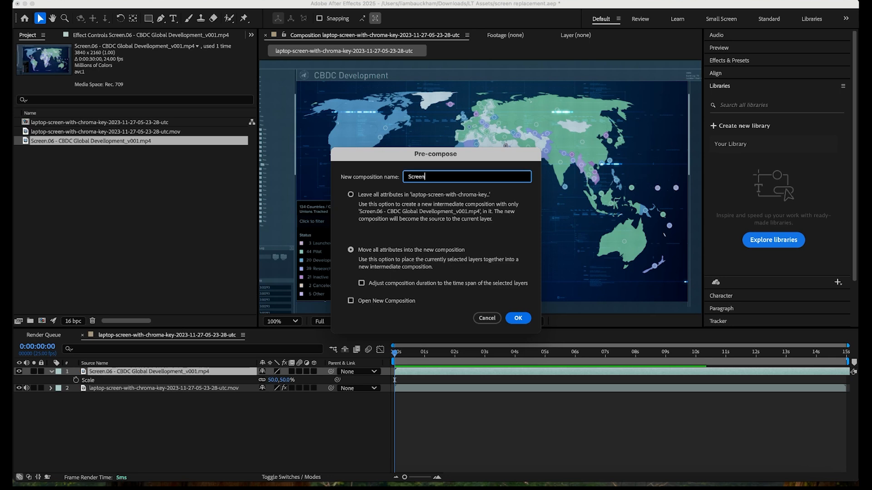
key("Return")
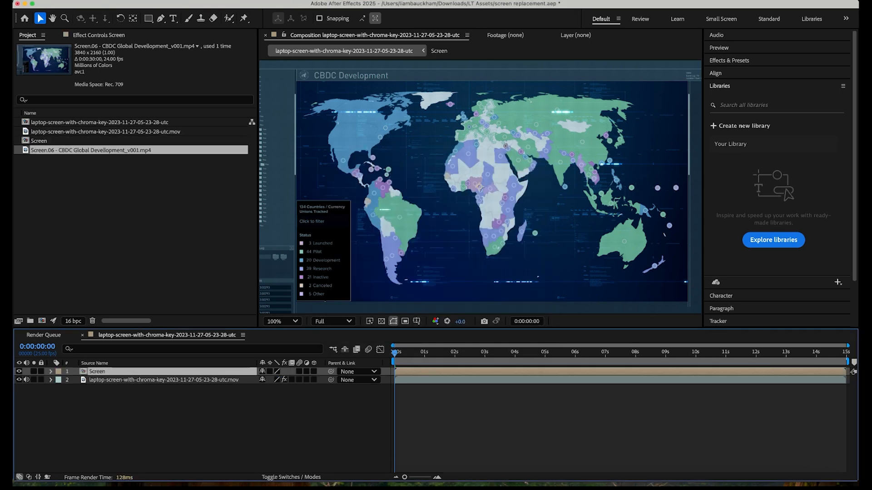
Hide the Screen layer and create track data in the laptop footage layer's Mocha AE effect.
left_click(152, 408)
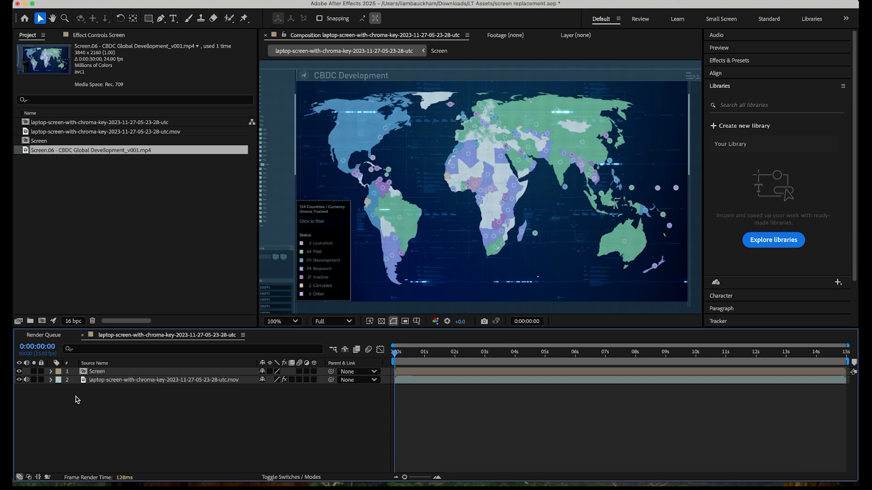
left_click(19, 372)
left_click(108, 383)
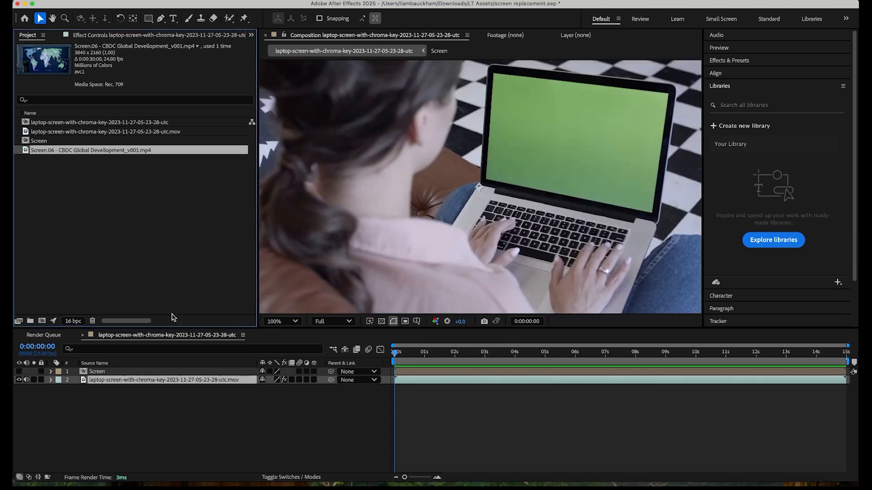
left_click(127, 37)
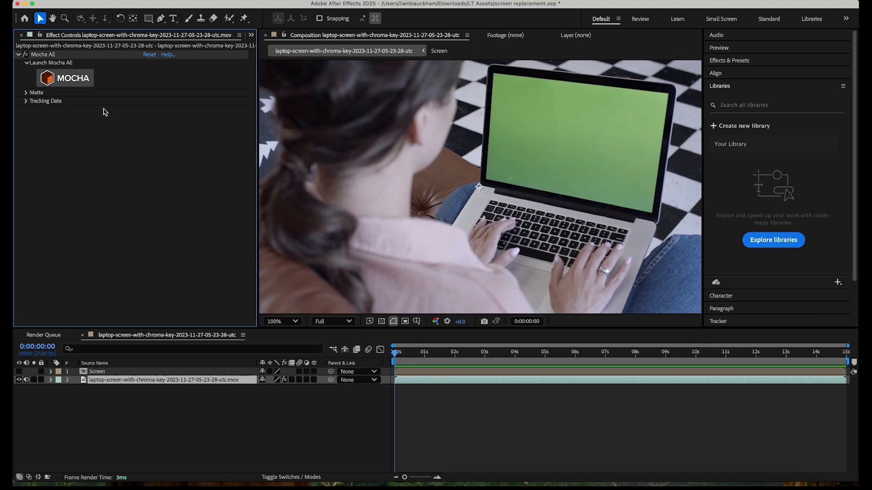
left_click(26, 101)
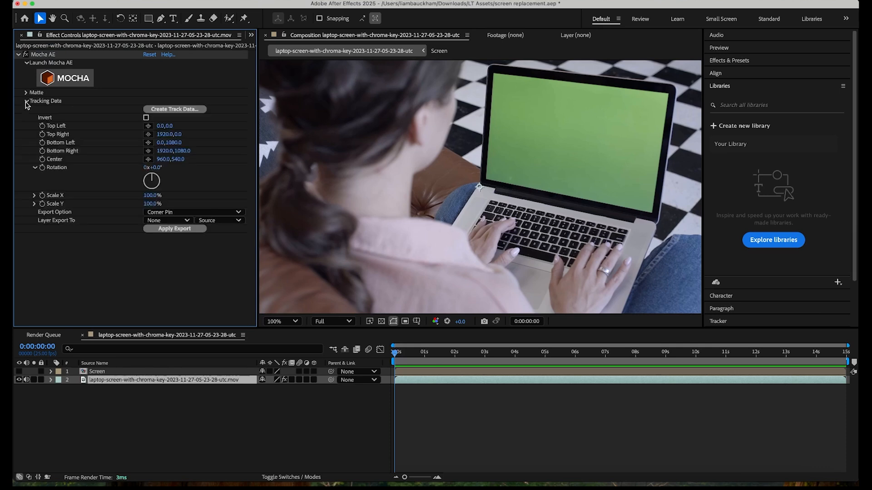
left_click(178, 112)
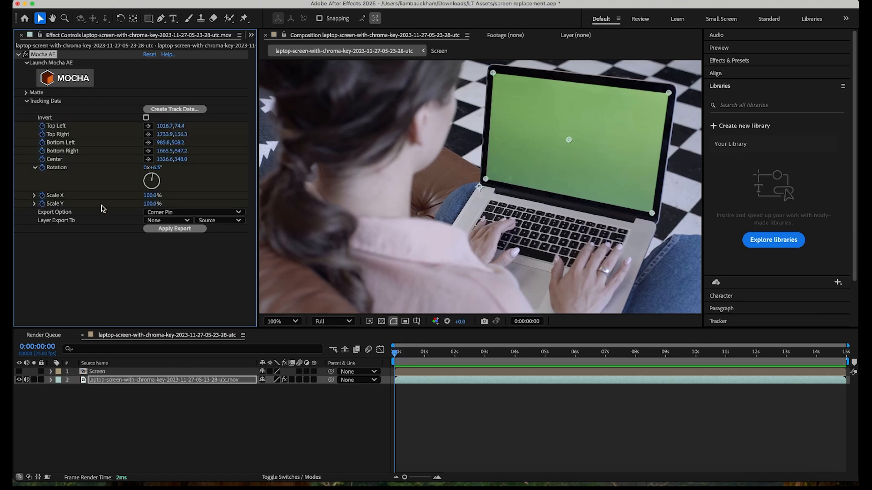
Apply the Mocha tracking export to the Screen layer, using the Corner Pin option.
left_click(168, 212)
left_click(169, 222)
left_click(159, 221)
left_click(194, 248)
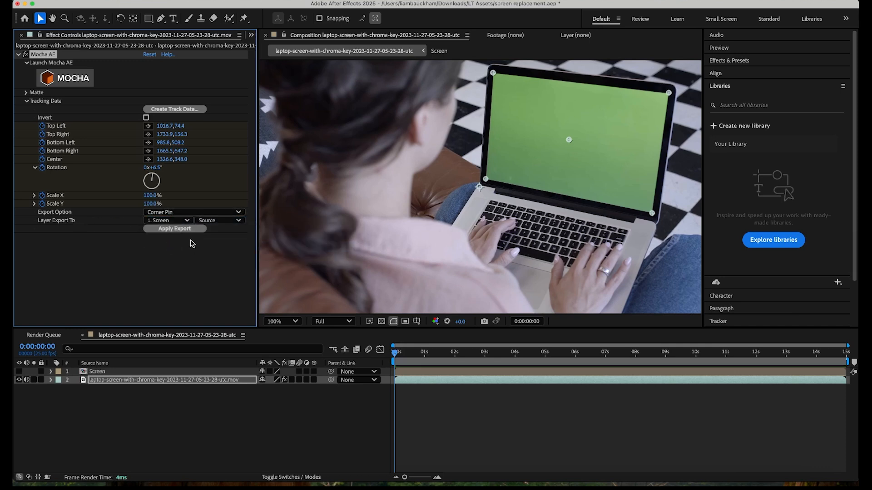
left_click(185, 232)
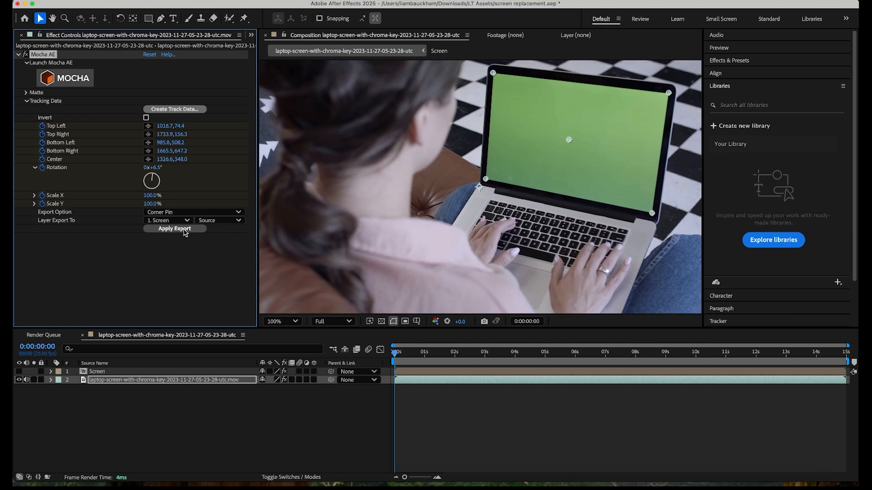
Make the Screen layer visible and play back the composition to check the corner-pinned screen replacement.
left_click(19, 371)
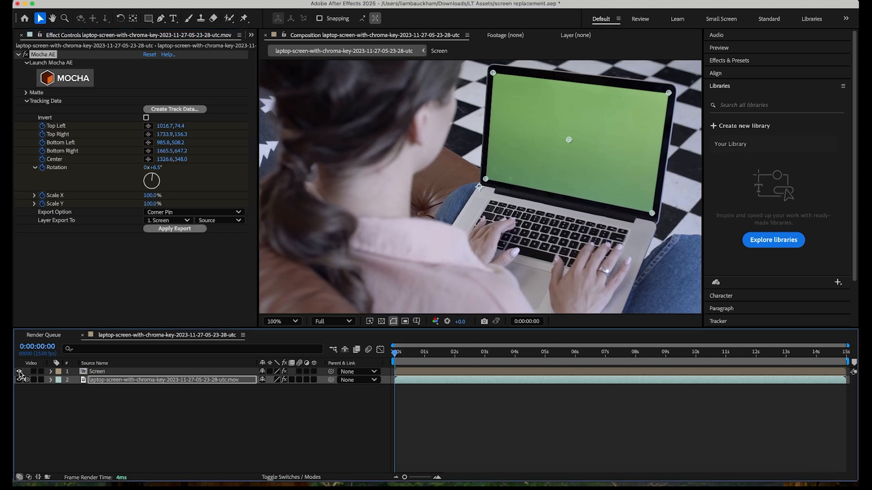
left_click(167, 420)
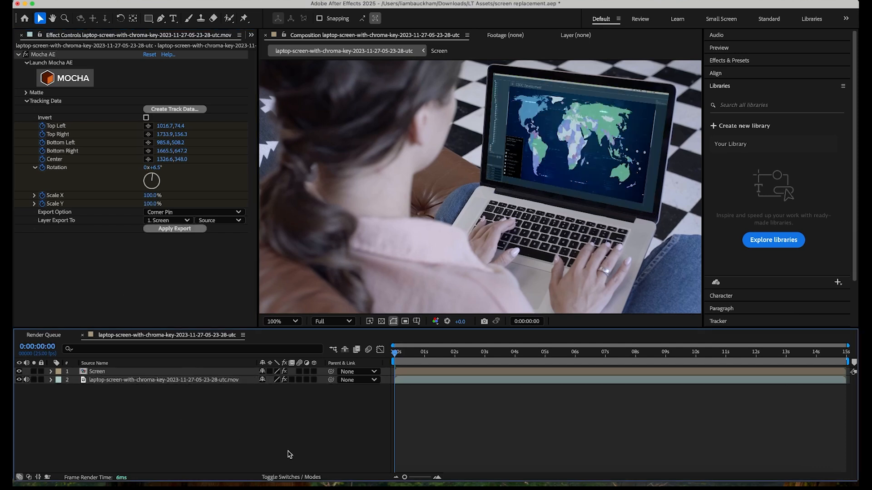
key("space")
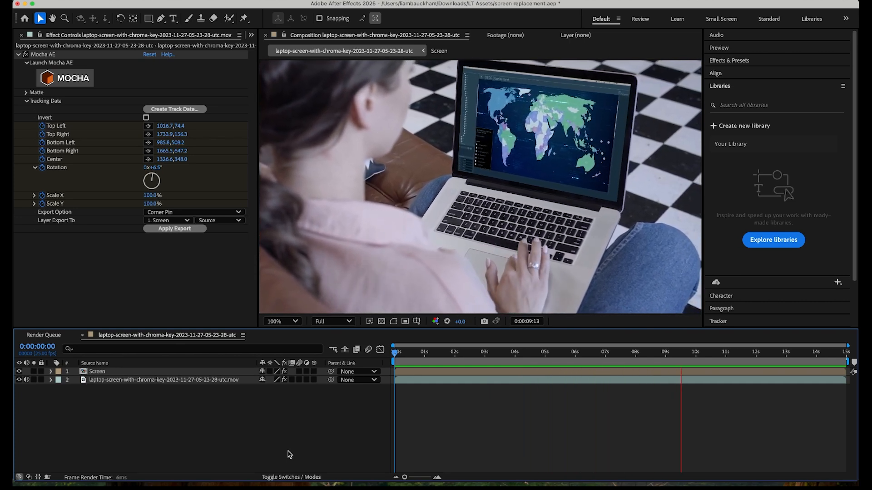
key("space")
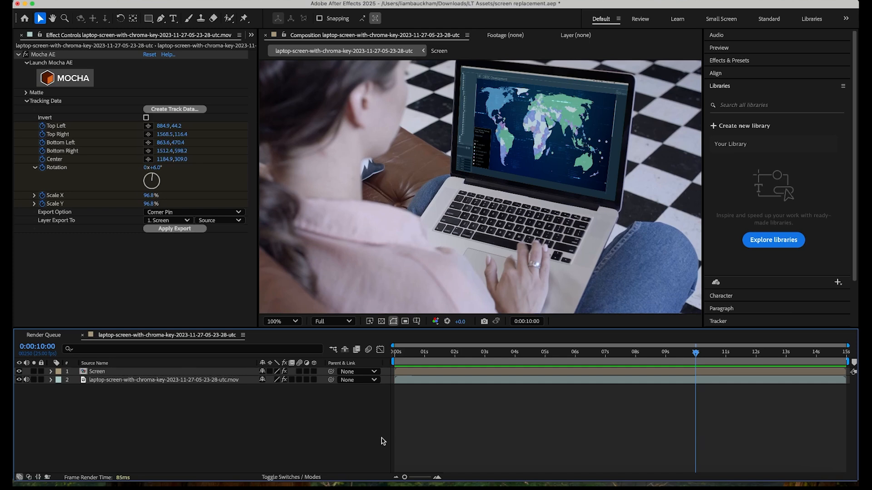
Apply the Levels color correction effect to the Screen layer.
left_click(149, 373)
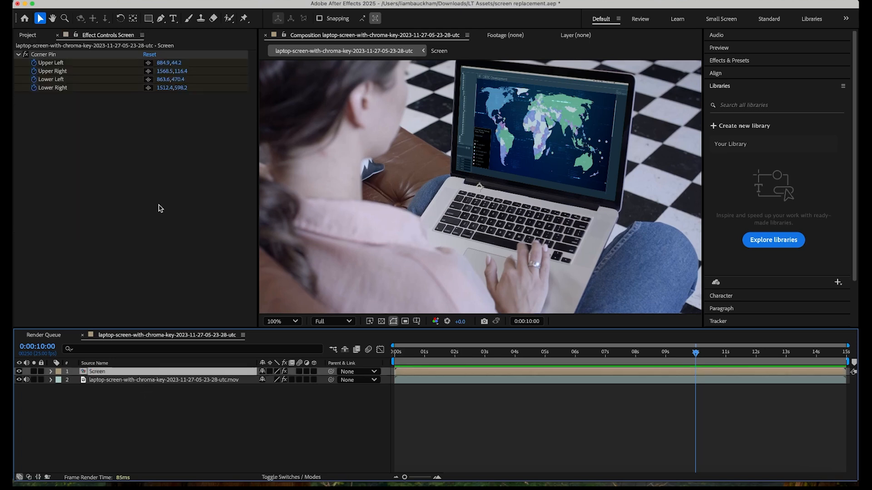
left_click(204, 1)
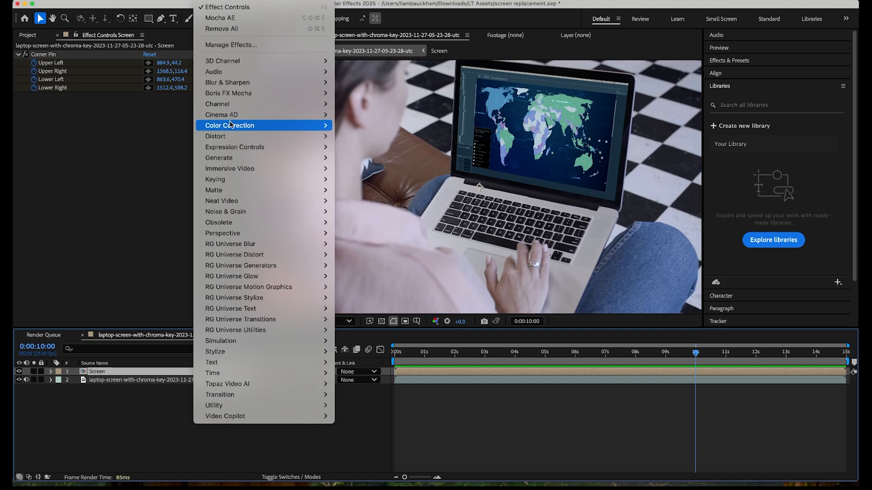
mouse_move(272, 125)
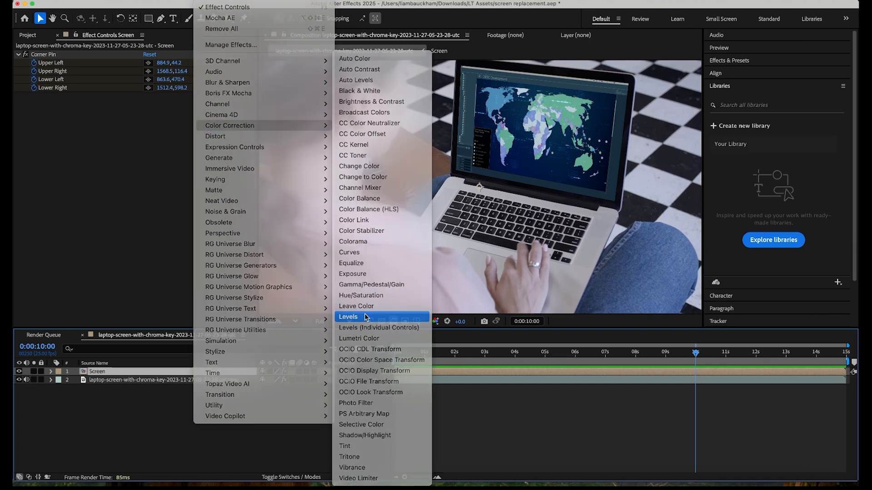
left_click(364, 316)
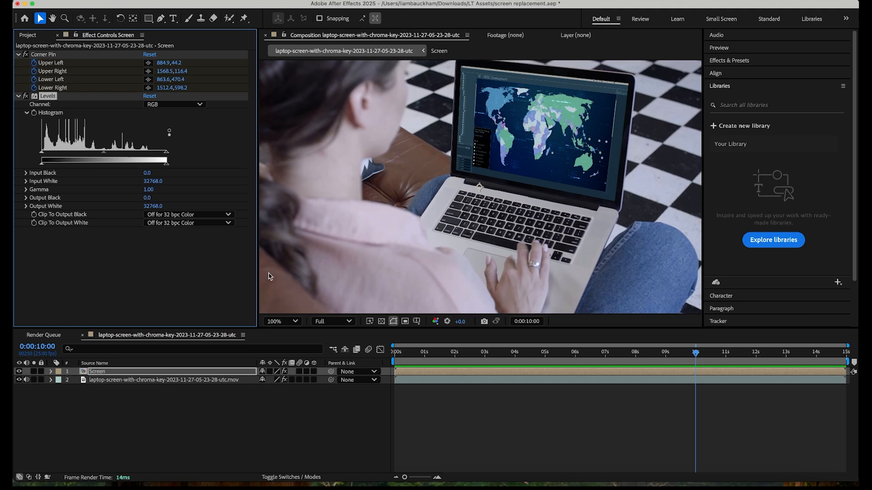
Preview the composition's individual color channels, including red and green, and return the view to full RGB.
key("alt+1")
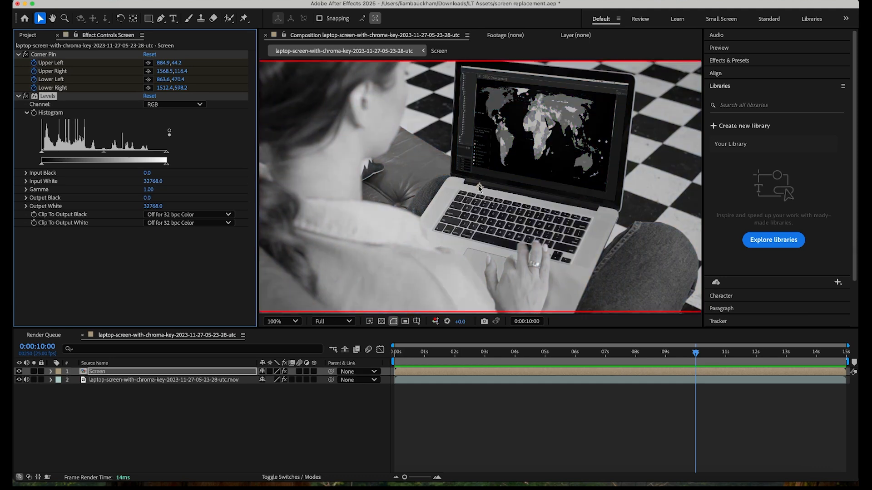
left_click(435, 321)
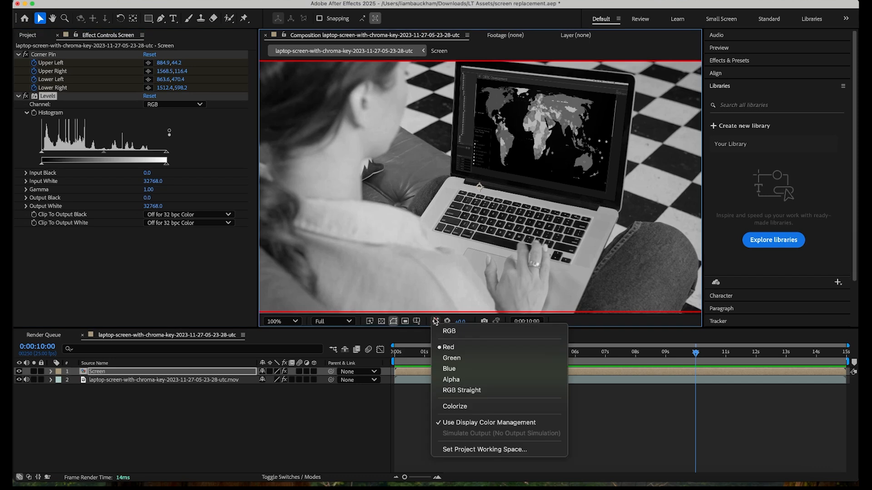
key("Down")
key("Down")
key("Return")
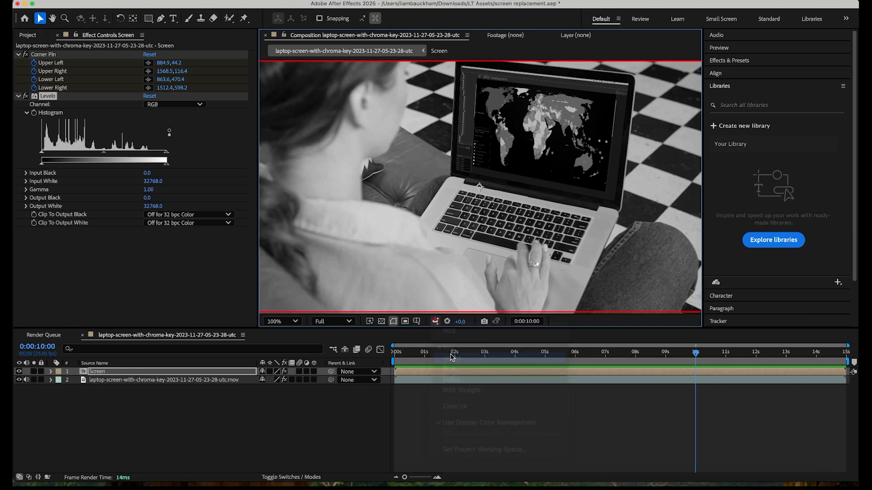
left_click(435, 321)
key("Up")
key("Up")
key("Return")
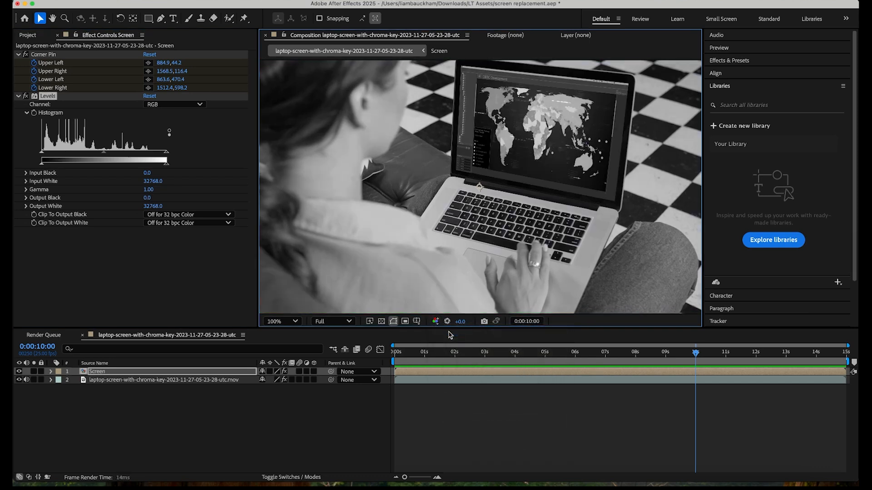
left_click(435, 323)
left_click(413, 407)
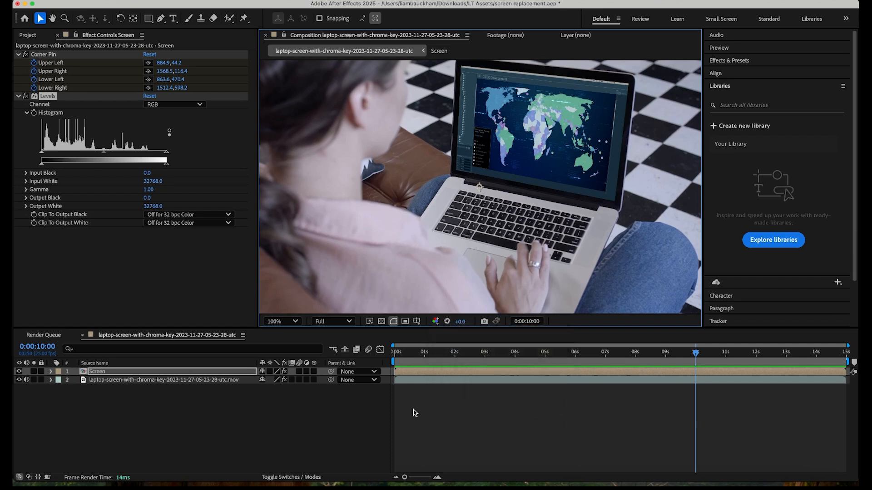
Viewing only the red channel, set the Screen layer's Levels Red Output Black to about 3469.6 and Red Output White to about 25957.4.
key("alt+1")
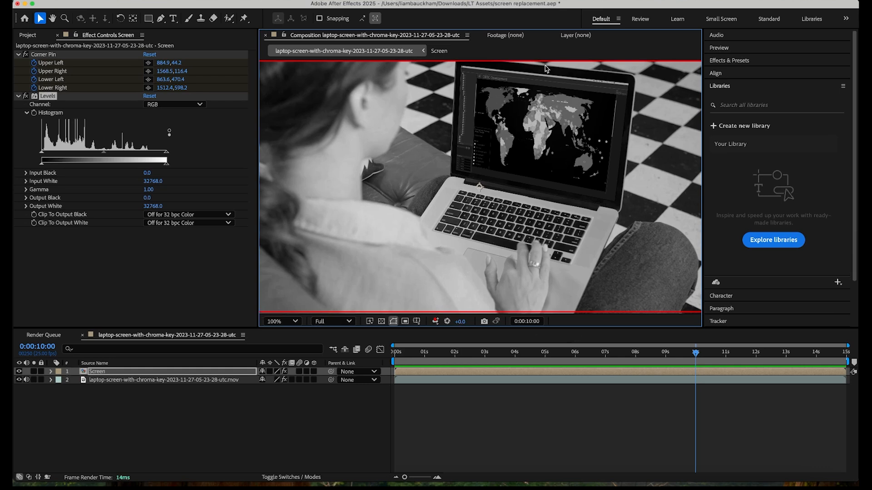
left_click(50, 97)
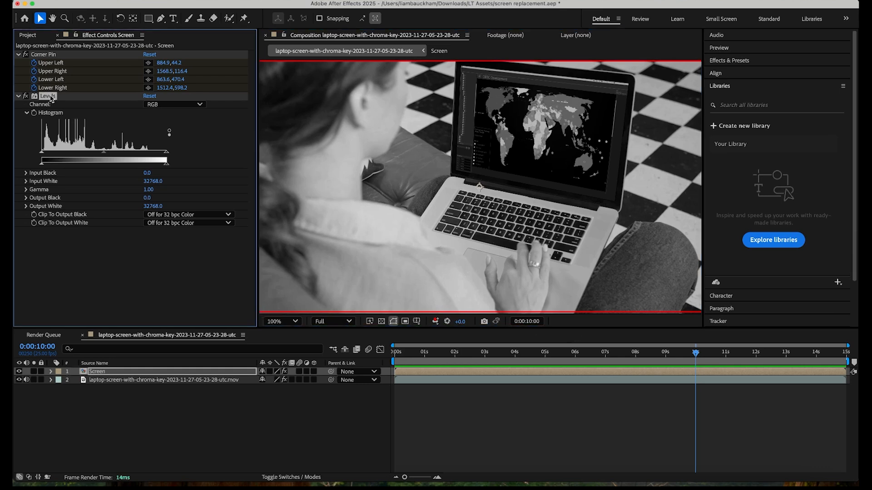
left_click(196, 105)
left_click(175, 125)
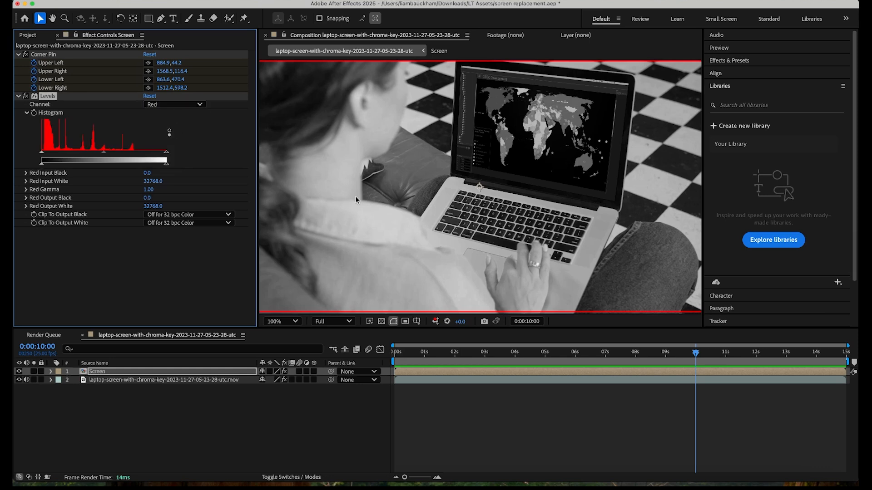
scroll(553, 169, "up", 2)
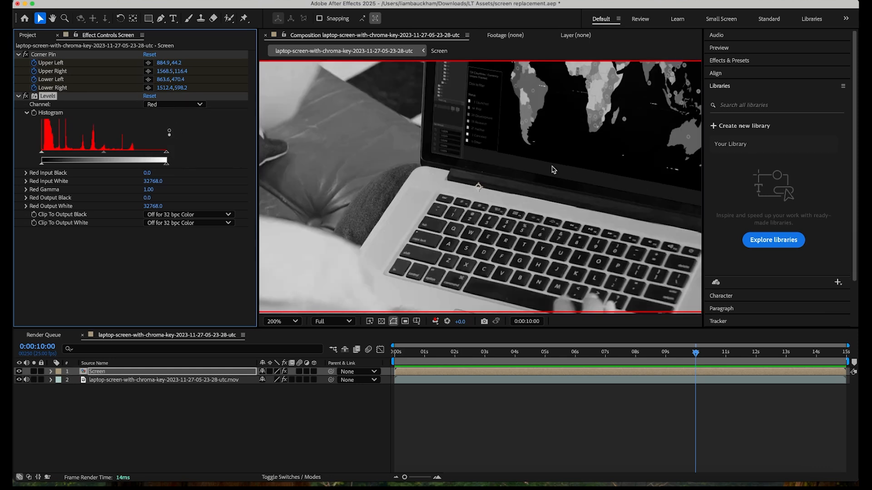
key("space")
left_click_drag(544, 153, 508, 200)
left_click_drag(43, 166, 54, 167)
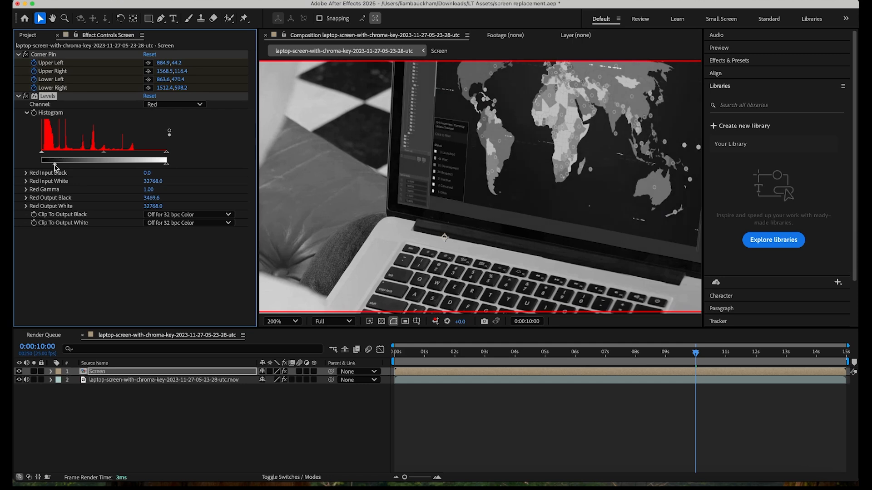
left_click_drag(167, 166, 141, 169)
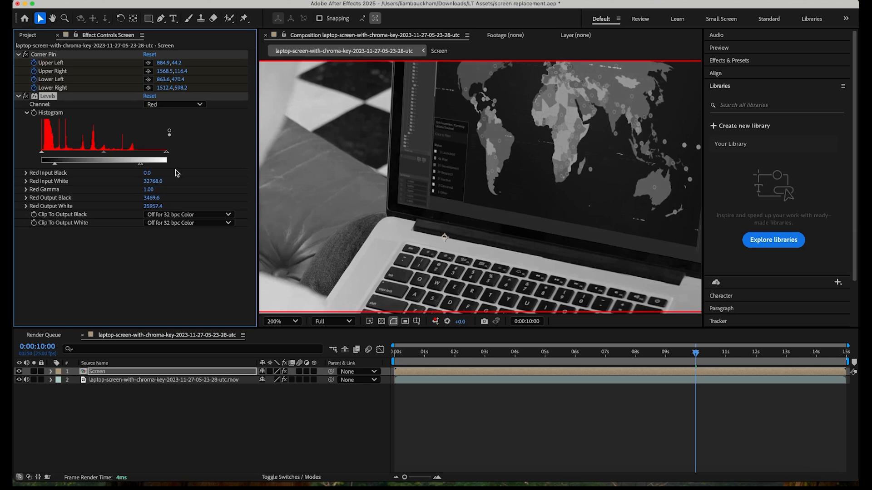
Viewing the green channel, set the Levels Green Output Black to about 2056 and Green Output White to about 27499.4.
left_click(176, 108)
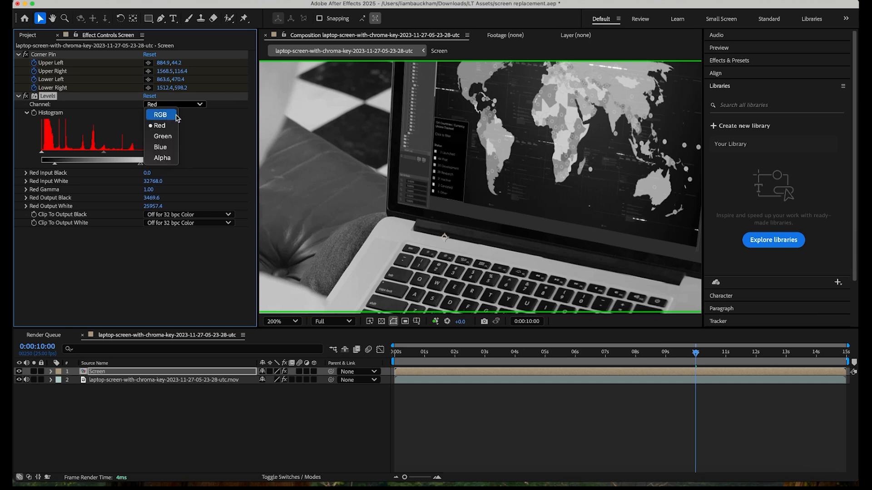
left_click(172, 140)
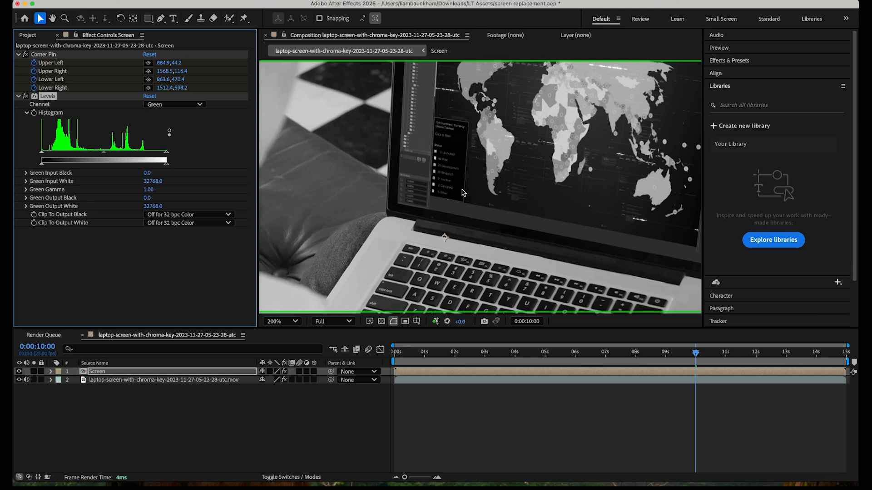
left_click_drag(42, 166, 50, 166)
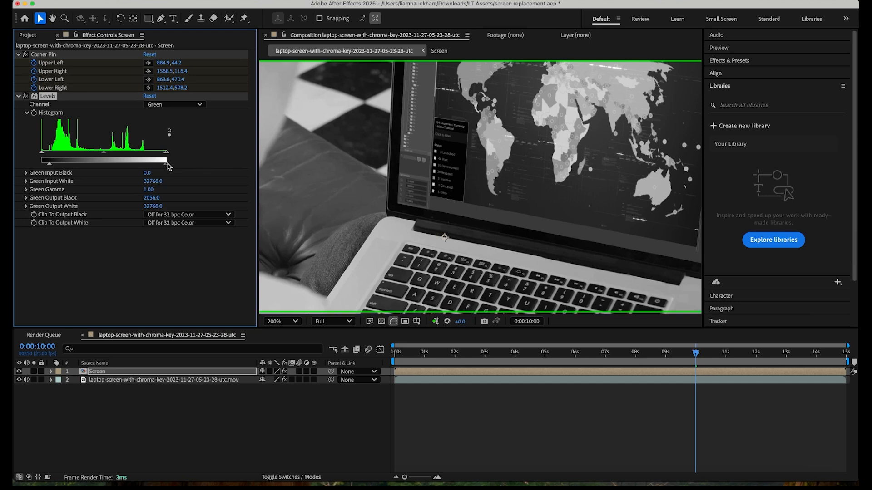
left_click_drag(166, 167, 146, 167)
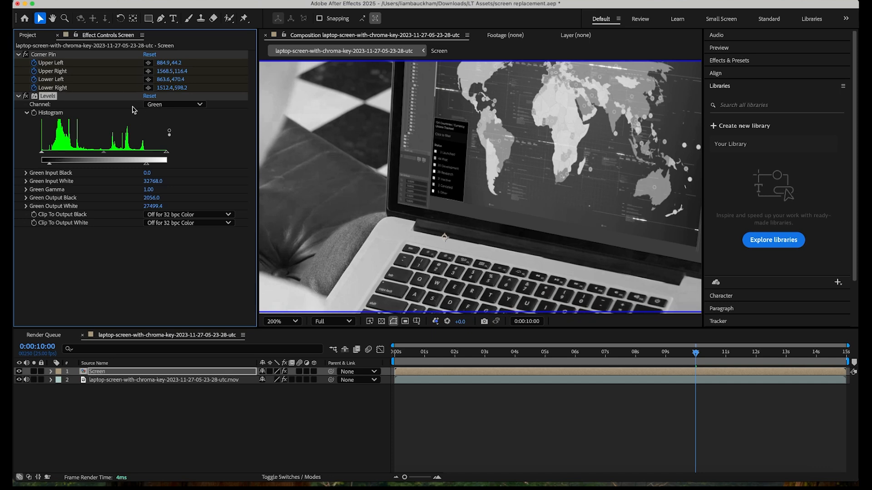
Set the Levels Blue Input Black to about 5011.6 and Blue Output White to about 26214.4, and return the view to full color.
left_click(158, 106)
left_click(161, 148)
left_click_drag(44, 154, 61, 155)
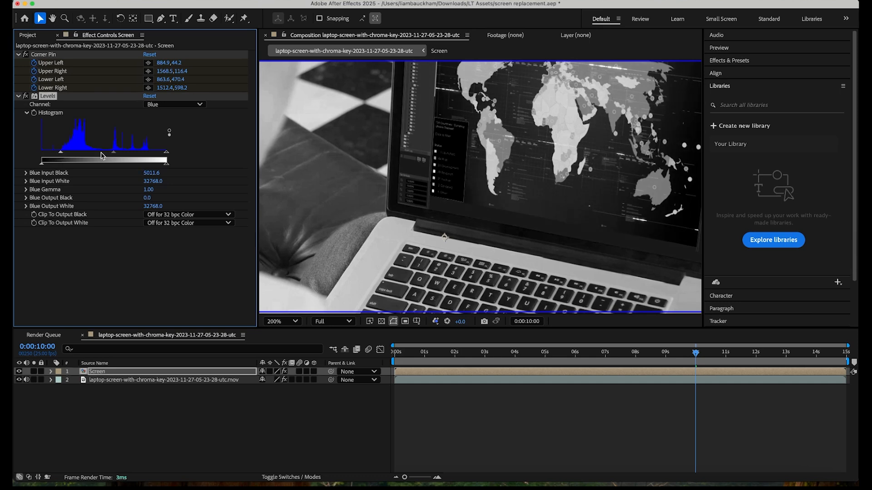
left_click_drag(167, 164, 141, 169)
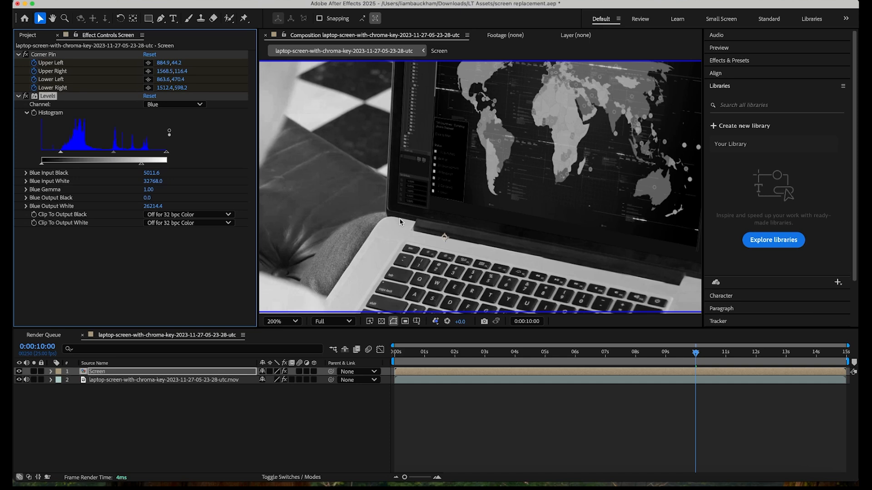
key("alt+3")
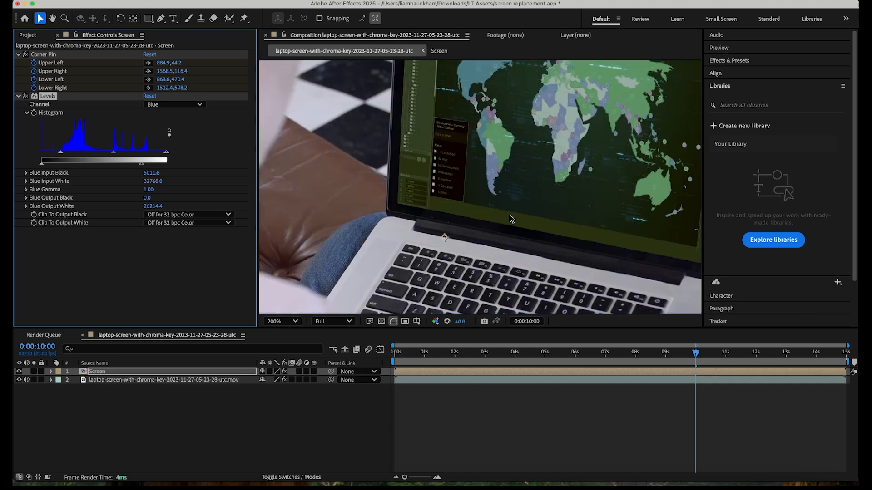
Examine how the replaced laptop screen matches the footage in the blue, red and green channel views.
key("comma")
key("period")
left_click_drag(566, 184, 527, 241)
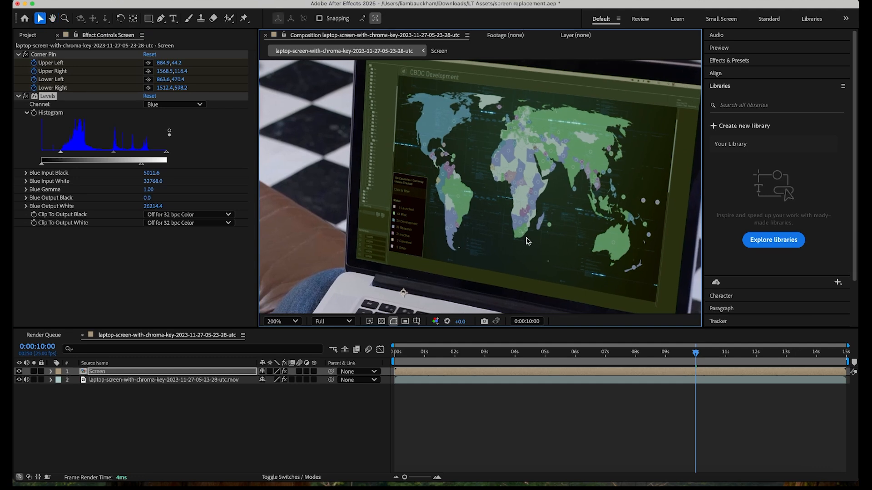
key("alt+3")
key("alt+2")
key("alt+1")
key("alt+2")
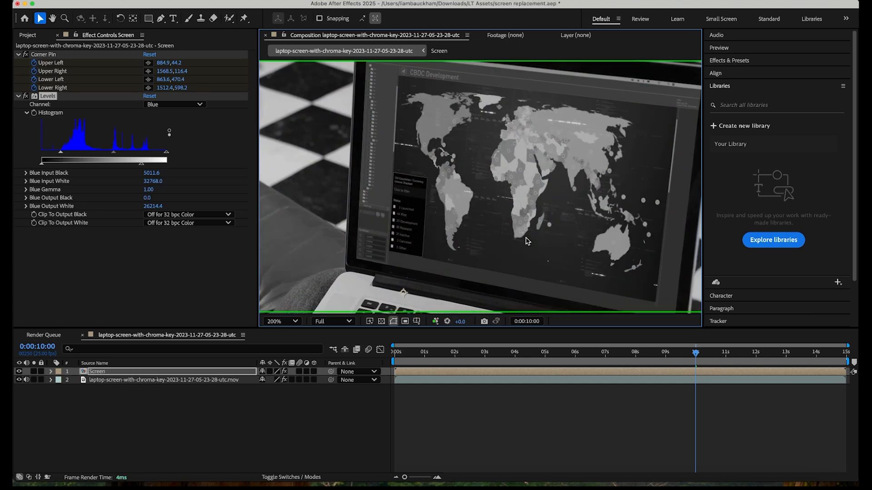
key("alt+1")
key("alt+2")
Set the Levels Green Output Black to 0 and compare the full-color view with the green channel.
left_click(175, 104)
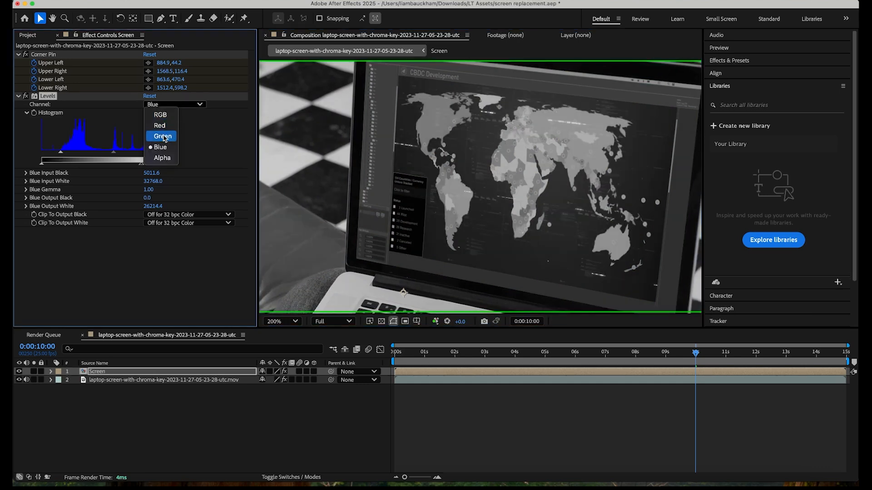
left_click(162, 136)
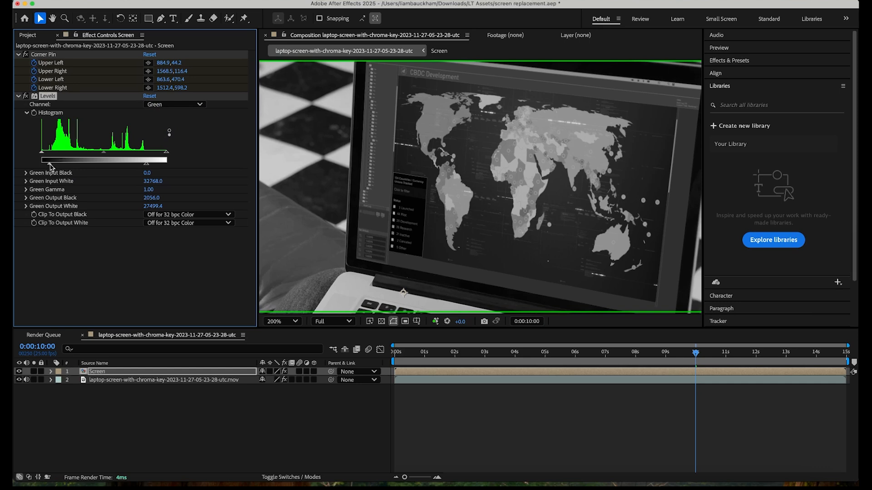
left_click_drag(50, 166, 39, 169)
key("alt+2")
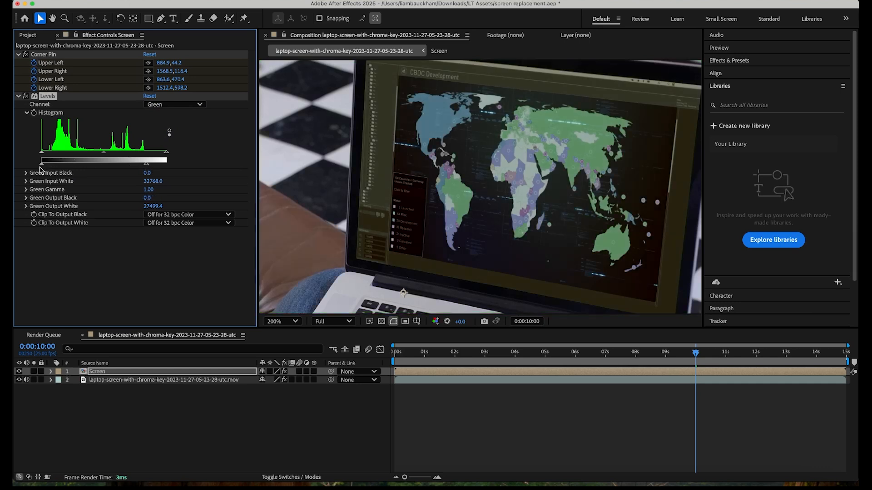
key("alt+2")
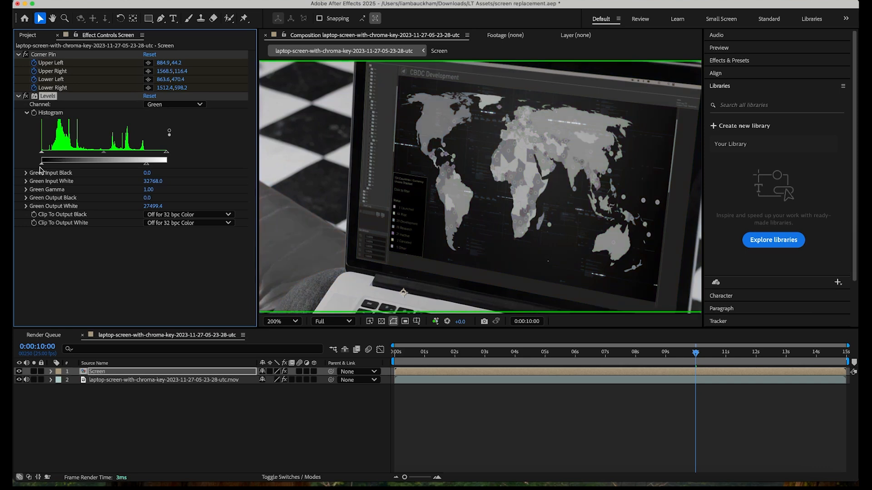
Viewing the blue channel, set the Levels Blue Input Black to about 2955.5, and return the view to full color.
key("alt+3")
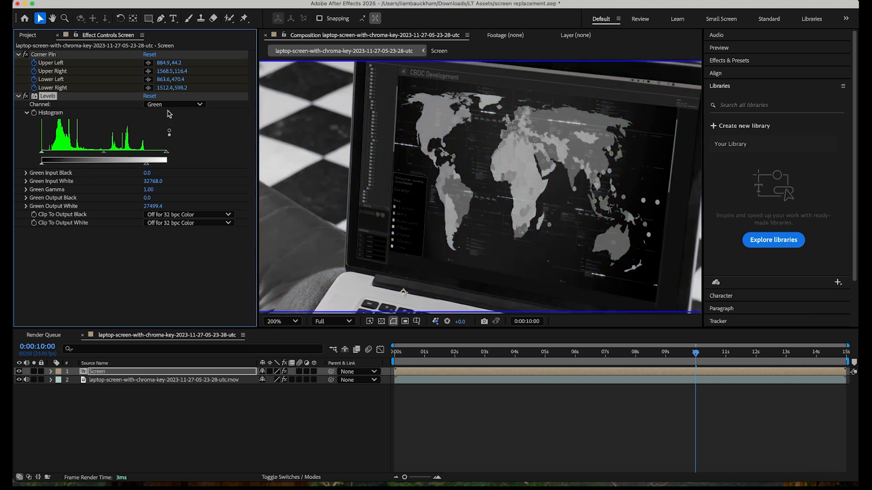
left_click(169, 106)
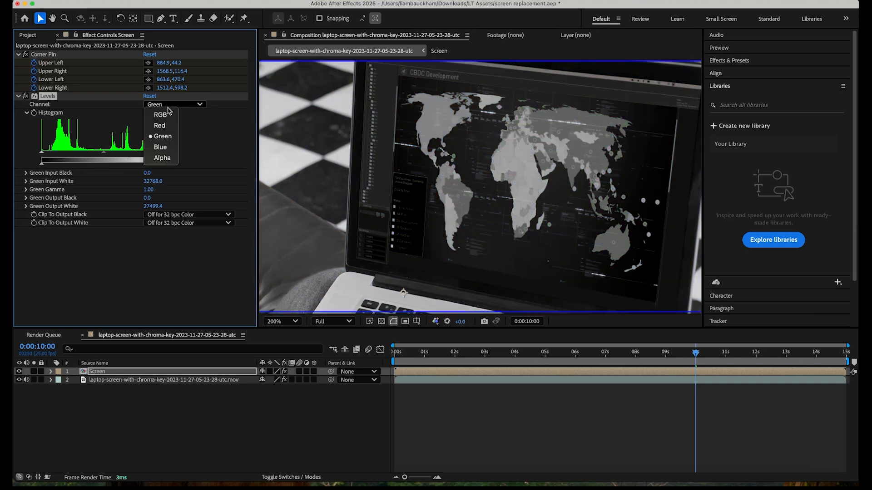
left_click(161, 147)
mouse_move(62, 155)
left_mouse_down()
mouse_move(45, 157)
mouse_move(52, 158)
left_mouse_up()
key("alt+3")
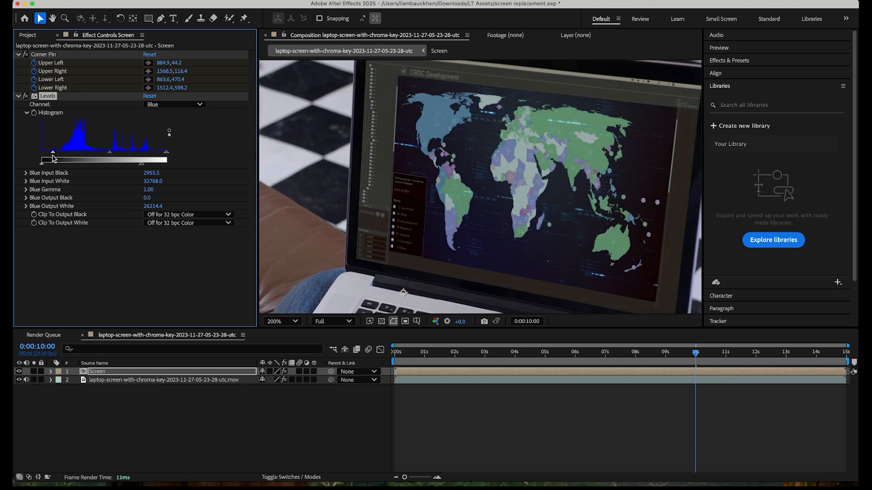
Compare the replaced laptop screen with the Levels effect off and on, checking the blue channel and both wide and close views.
key("alt+3")
key("alt+3")
key("comma")
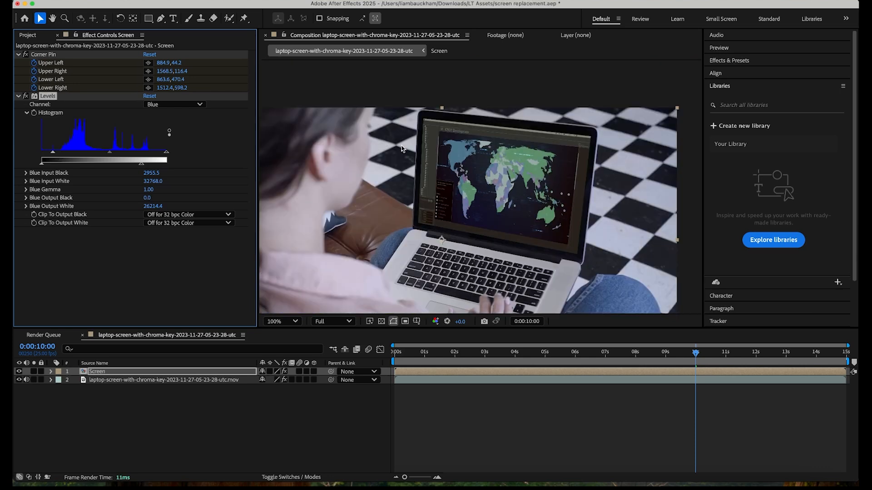
key("period")
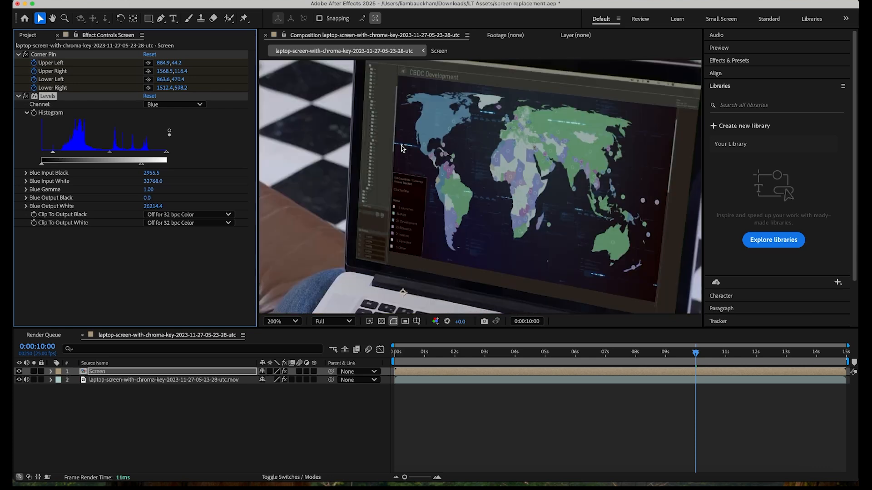
left_click(25, 96)
left_click(25, 96)
left_click(25, 96)
left_click(26, 96)
left_click(26, 97)
left_click(25, 96)
left_click(26, 96)
left_click(26, 97)
left_click(25, 96)
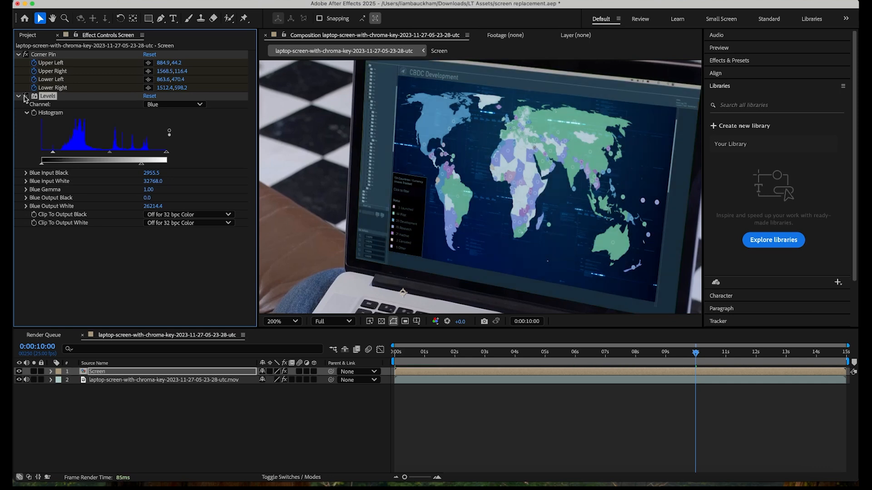
left_click(25, 96)
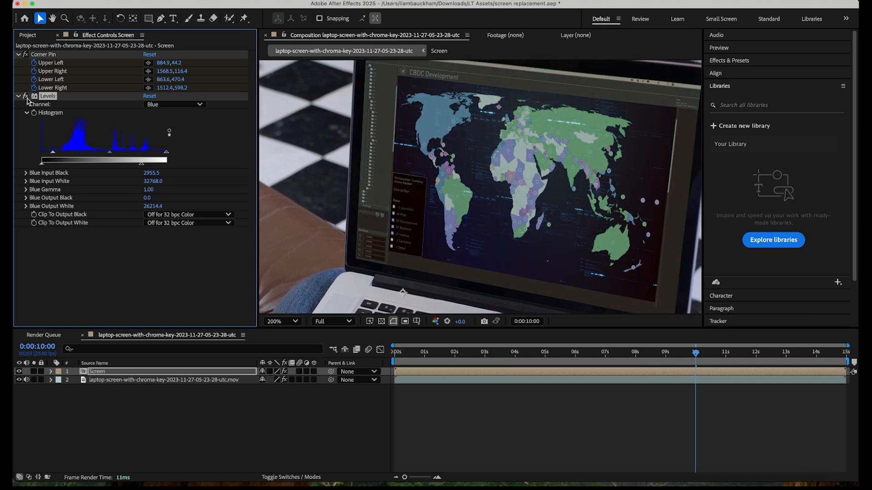
Viewing the blue channel, set the Levels Blue Input Black to 0 and Blue Output White to about 23901.4, and return to full color.
left_click_drag(52, 154, 40, 159)
key("alt+3")
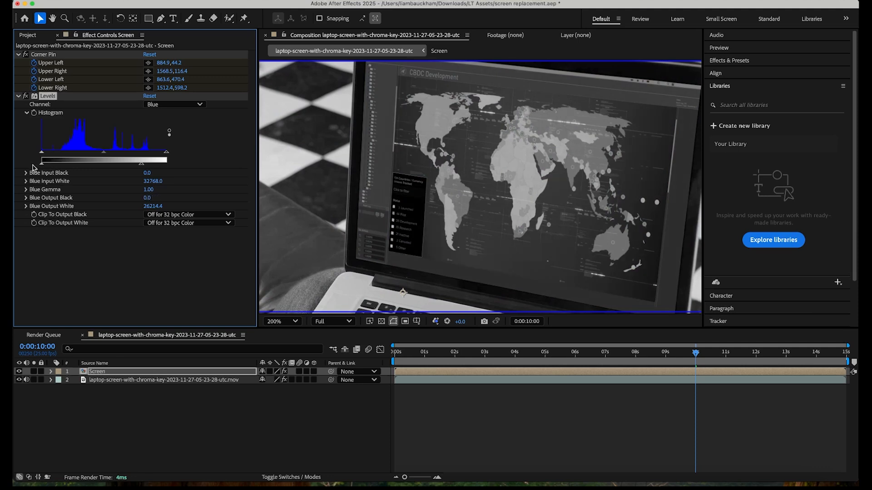
left_click_drag(148, 162, 132, 168)
key("alt+3")
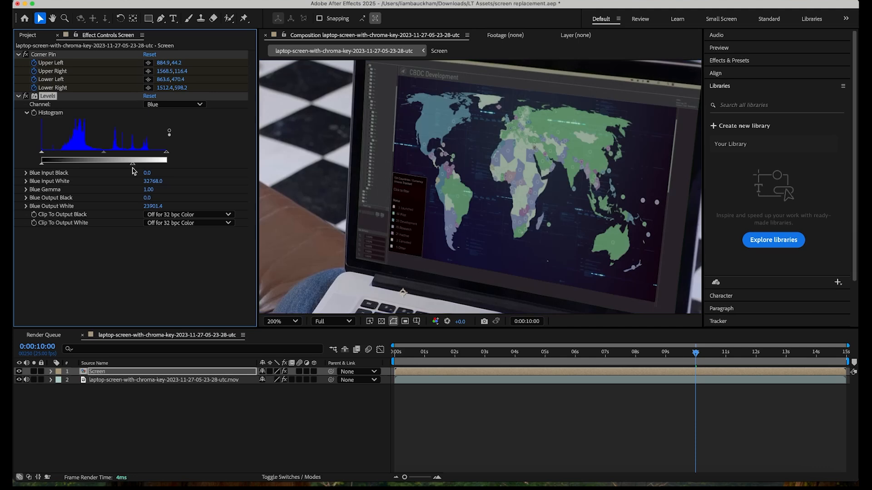
Examine the adjusted color match at 100% and 200% zoom, comparing the laptop screen with Levels disabled and enabled.
key("comma")
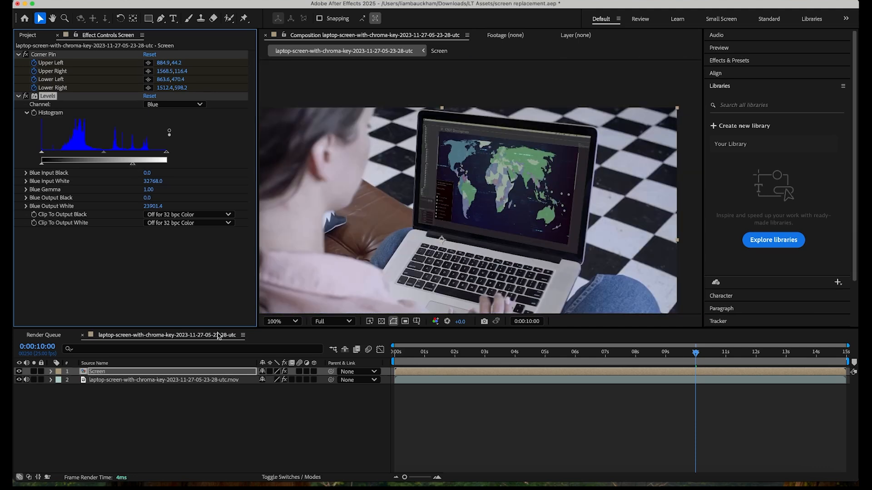
left_click(25, 96)
left_click(25, 96)
left_click(25, 97)
left_click(25, 97)
left_click(25, 96)
left_click(25, 97)
key("period")
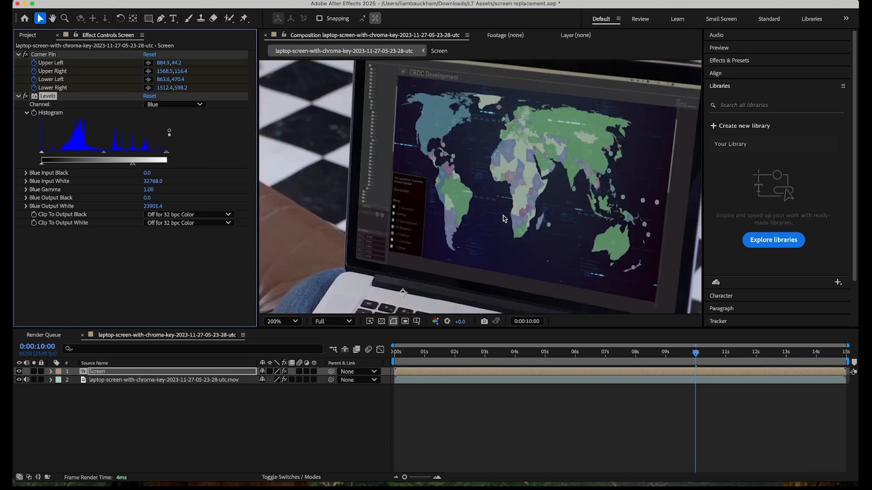
key("comma")
key("period")
left_click(25, 97)
left_click(25, 97)
left_click(25, 97)
left_click(25, 97)
left_click(25, 96)
left_click(25, 96)
left_click(25, 96)
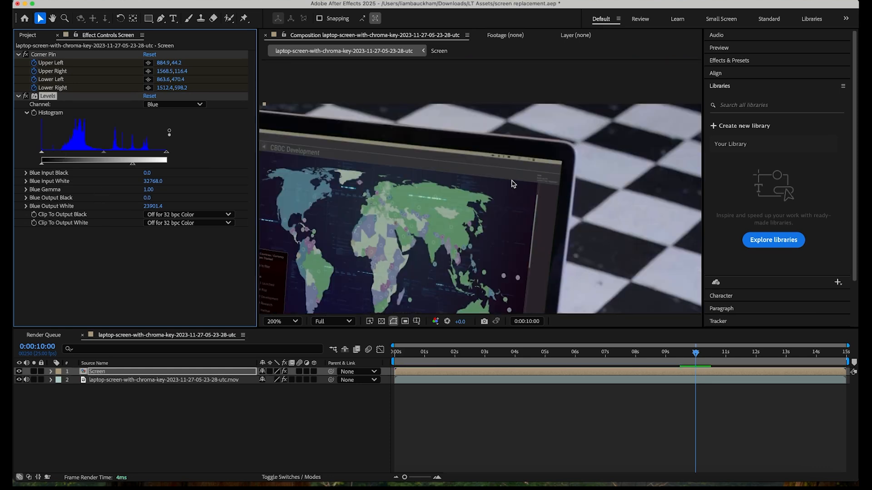
Inspect the screen's sharpness against the laptop's edge, and add Camera Lens Blur to the Screen layer with a Blur Radius of 1.
scroll(512, 183, "up", 3)
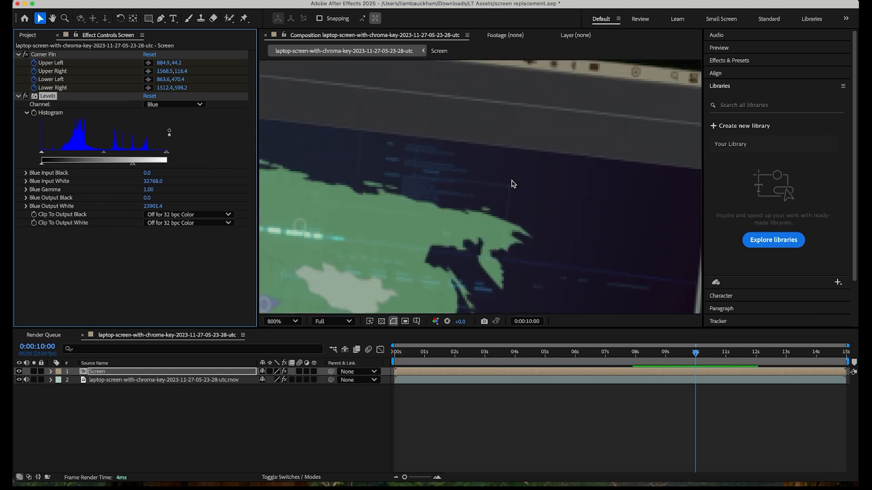
scroll(512, 183, "down", 1)
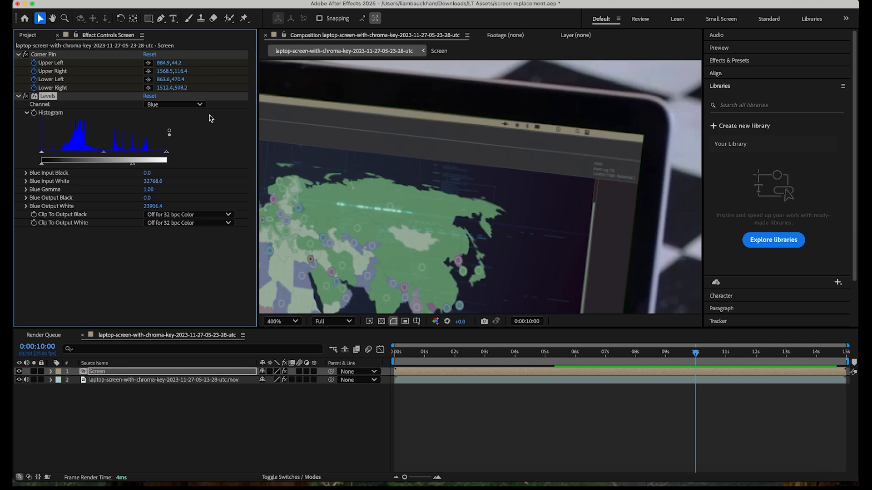
left_click(208, 1)
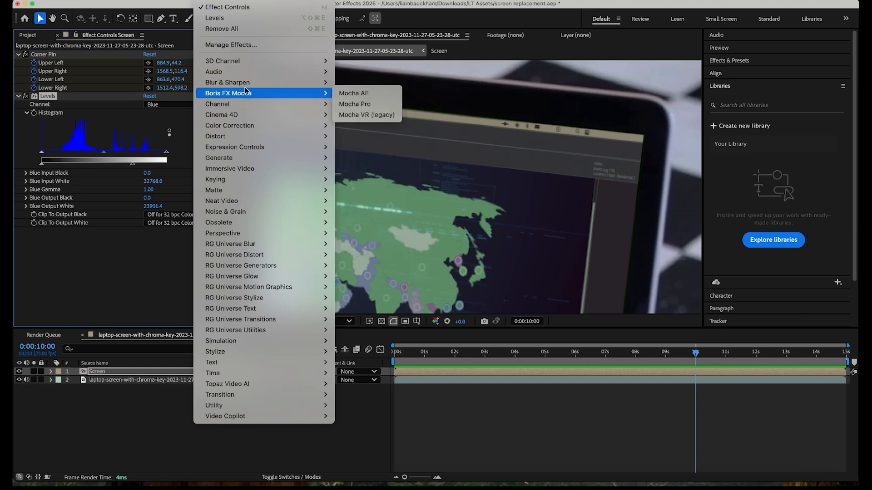
mouse_move(248, 84)
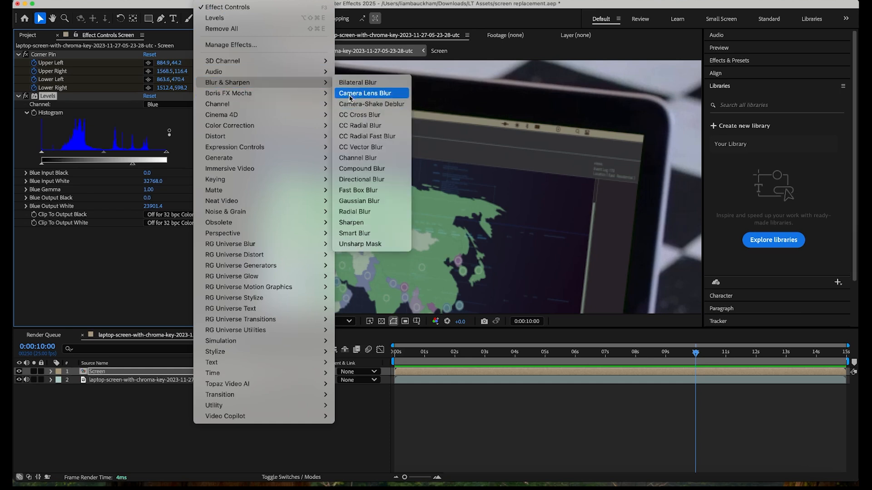
left_click(364, 93)
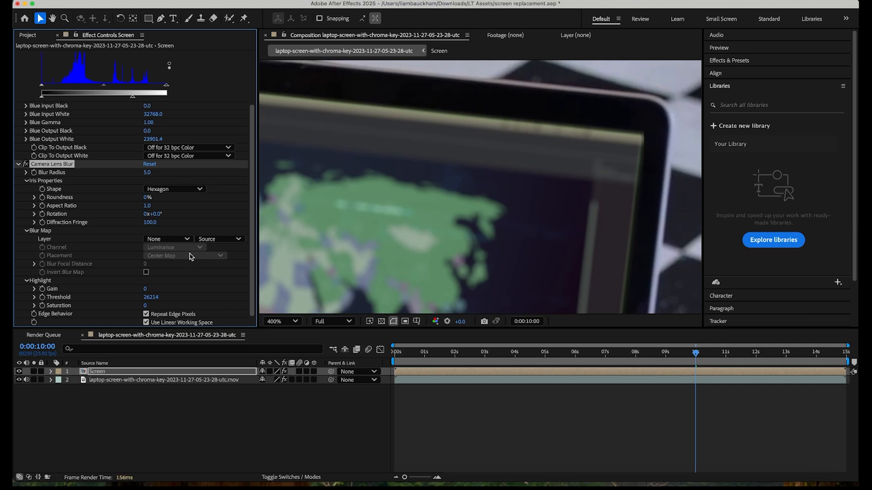
left_click(148, 173)
type("1")
left_click(239, 188)
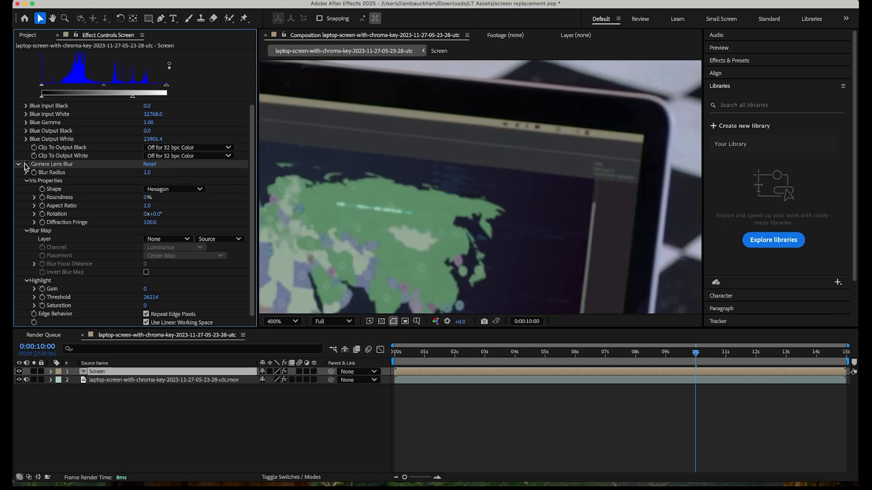
Try a Camera Lens Blur radius of 0.5 and compare the screen with the blur off and on.
left_click(147, 173)
type(".5")
key("Return")
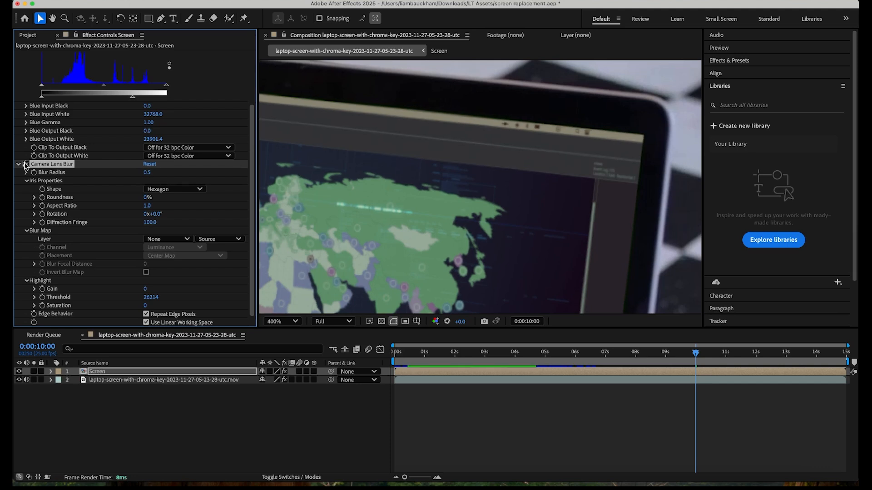
scroll(350, 156, "down", 1)
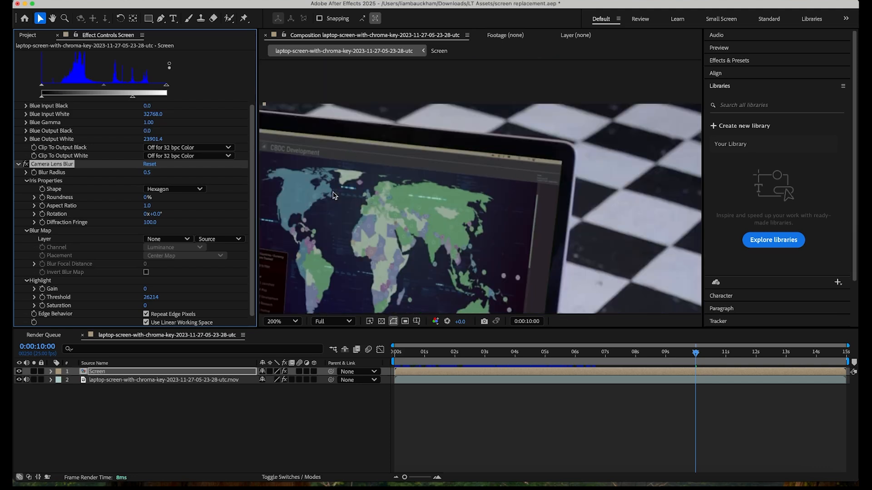
left_click_drag(322, 208, 410, 153)
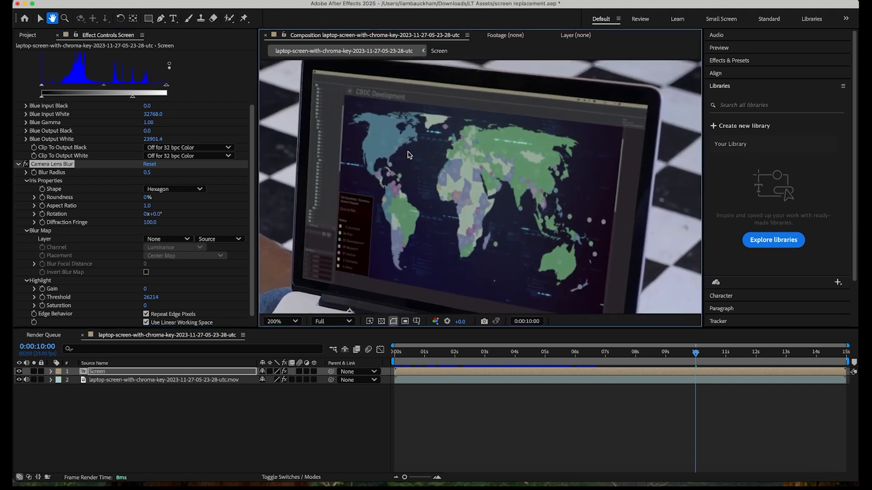
left_click(25, 165)
left_click(25, 165)
left_click(25, 165)
left_click(25, 165)
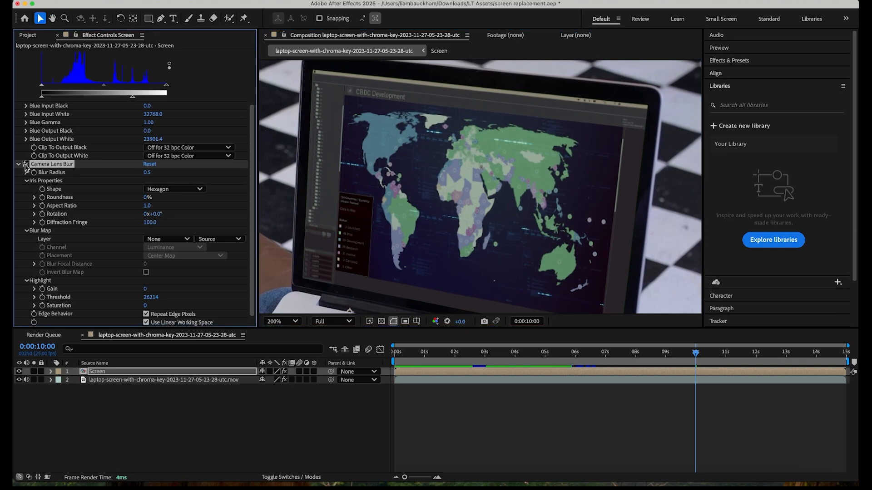
Set the Camera Lens Blur radius to 1 and compare the laptop screen with the blur off and on.
left_click(147, 172)
type("1")
key("Return")
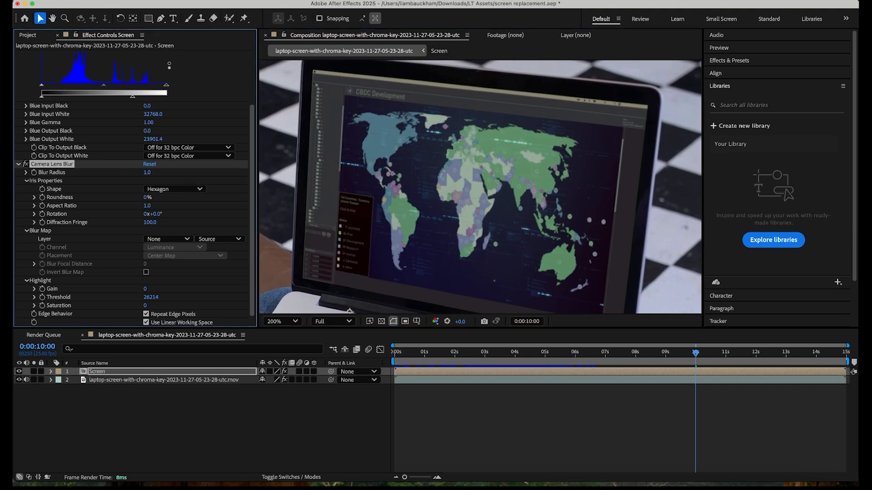
left_click(225, 201)
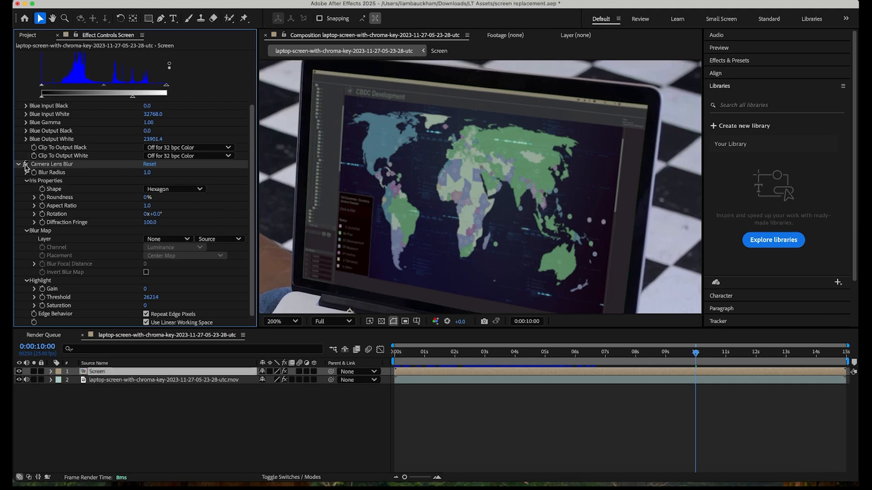
left_click(26, 165)
left_click(26, 165)
left_click(26, 165)
left_click(26, 165)
left_click(26, 166)
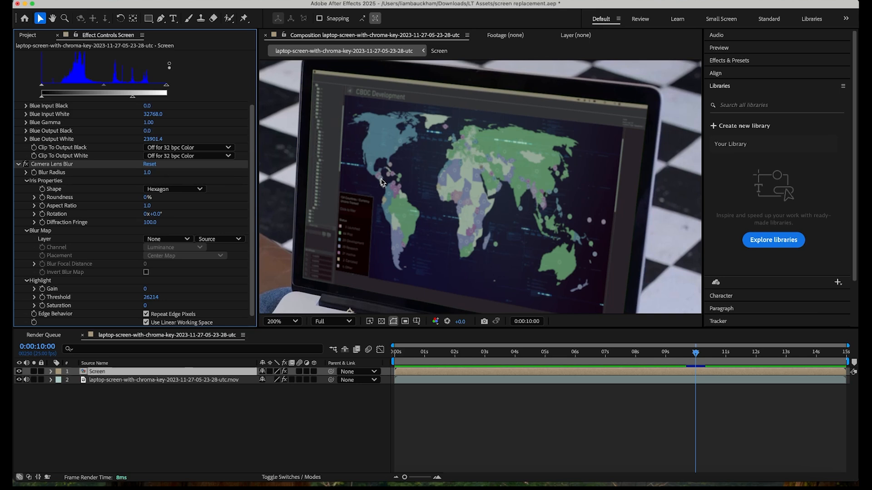
Hide the Screen layer and select the laptop footage layer beneath it.
left_click(18, 371)
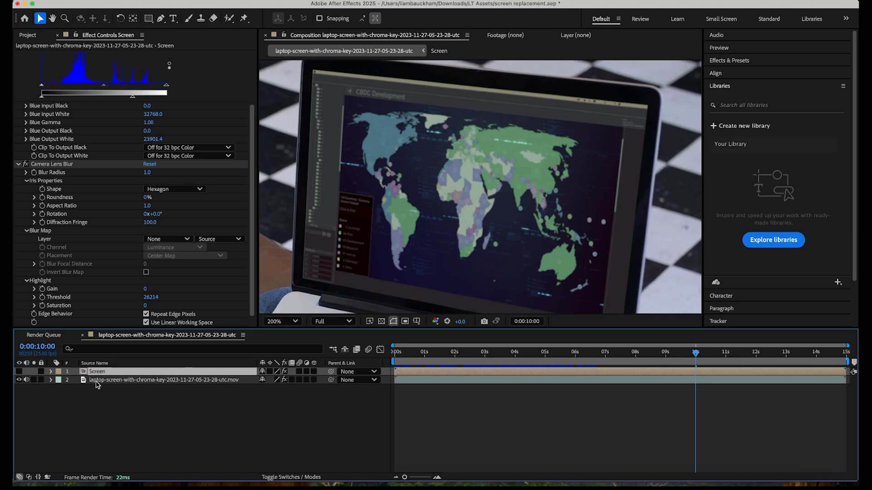
left_click(96, 380)
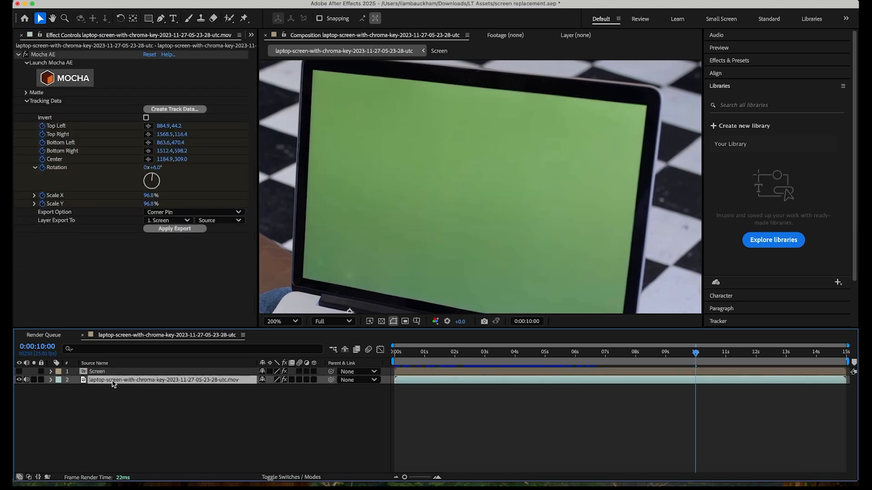
Try Advanced Spill Suppressor on the laptop footage, using the Ultra method with the Key Color sampled from the green screen.
left_click(220, 1)
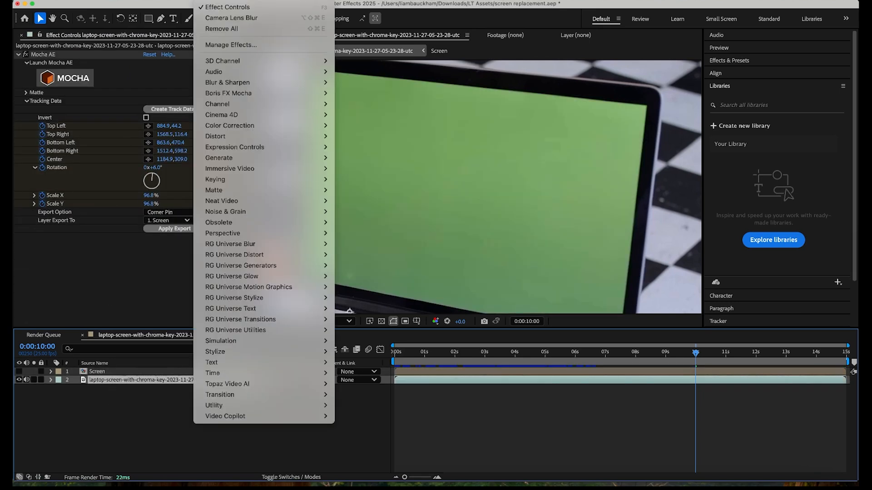
mouse_move(234, 178)
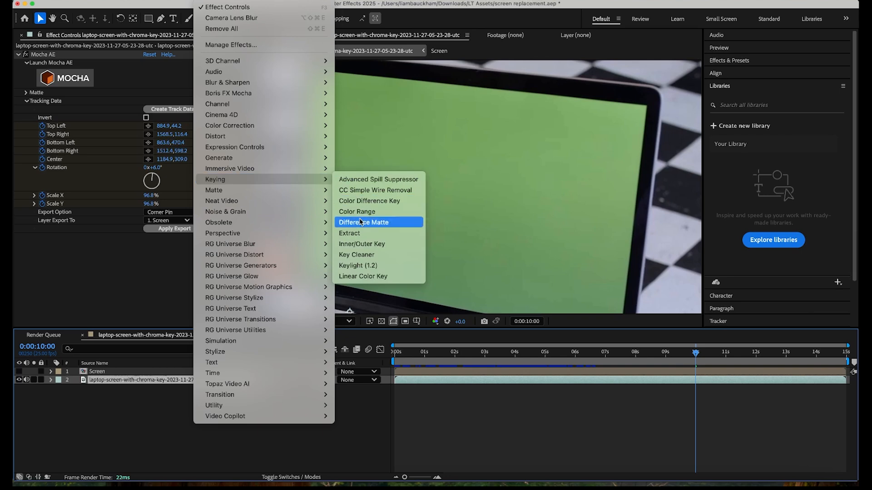
left_click(377, 180)
left_click(182, 245)
left_click(161, 266)
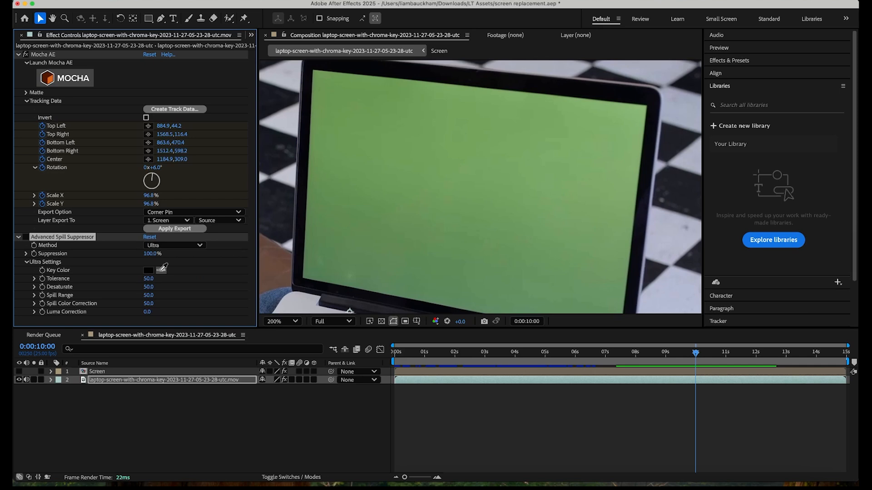
left_click(162, 268)
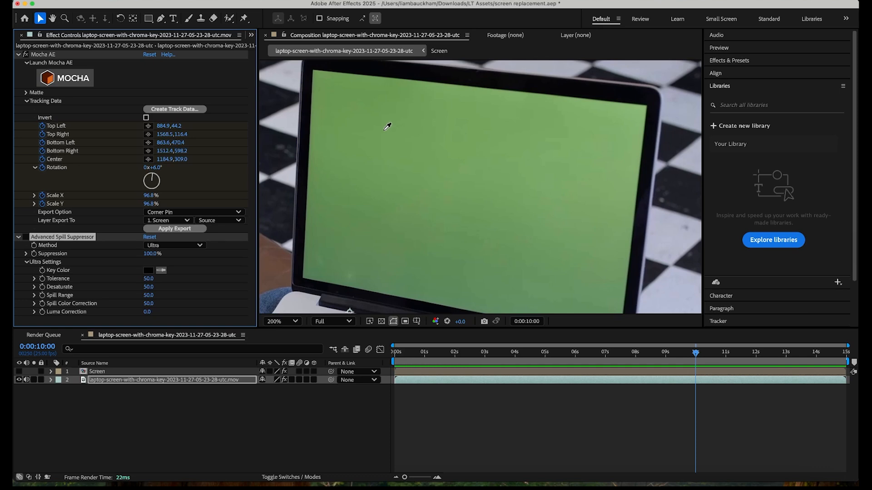
left_click(384, 129)
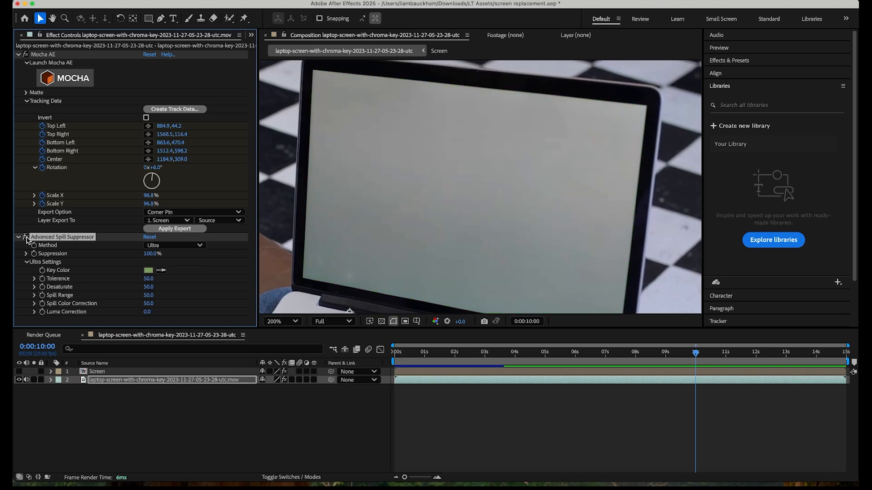
Remove Advanced Spill Suppressor from the laptop footage layer.
left_click(71, 348)
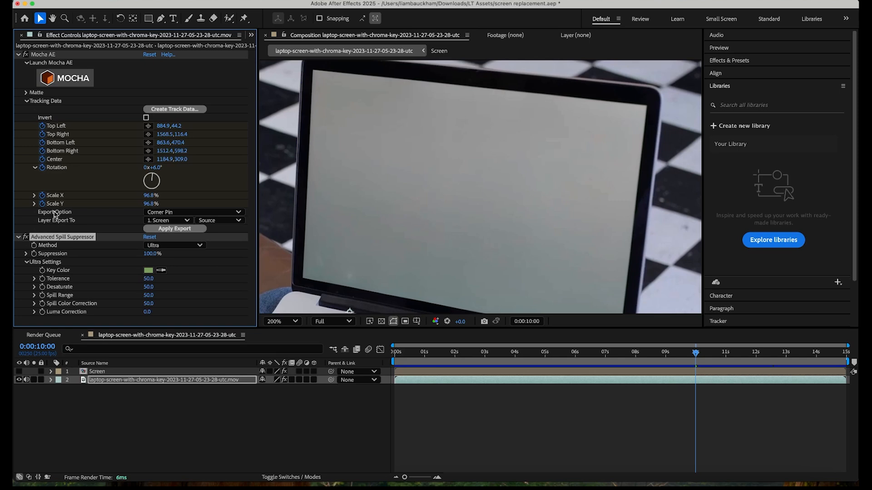
left_click(25, 236)
key("Delete")
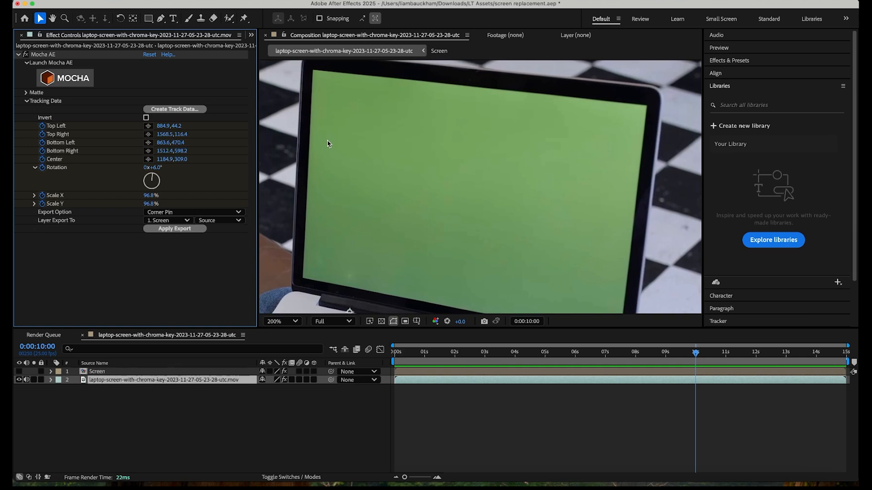
Duplicate the laptop footage layer, place the copy above the Screen layer and rename it "Luma matte".
left_click(159, 348)
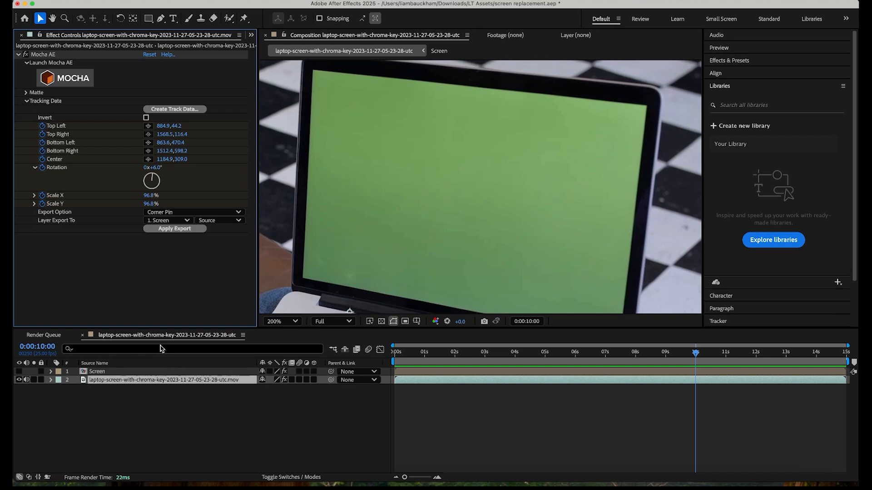
left_click(130, 384)
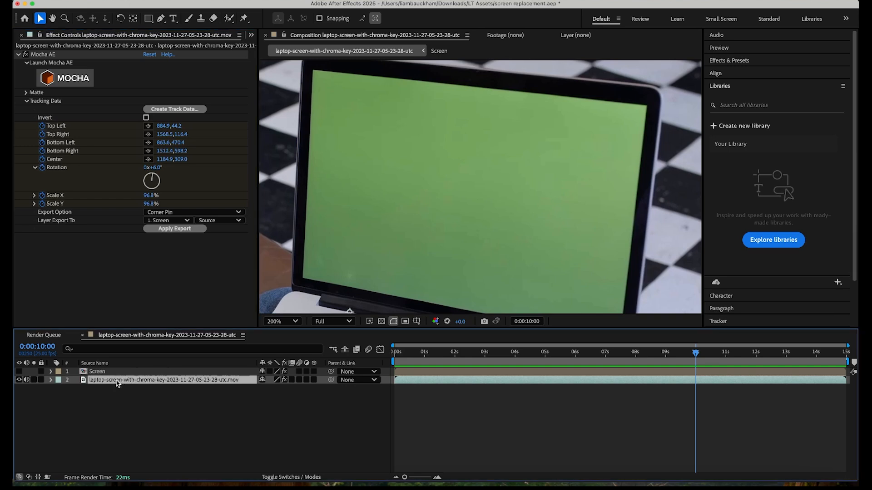
key("super+d")
left_click_drag(93, 385, 89, 369)
key("Return")
type("Luma matte")
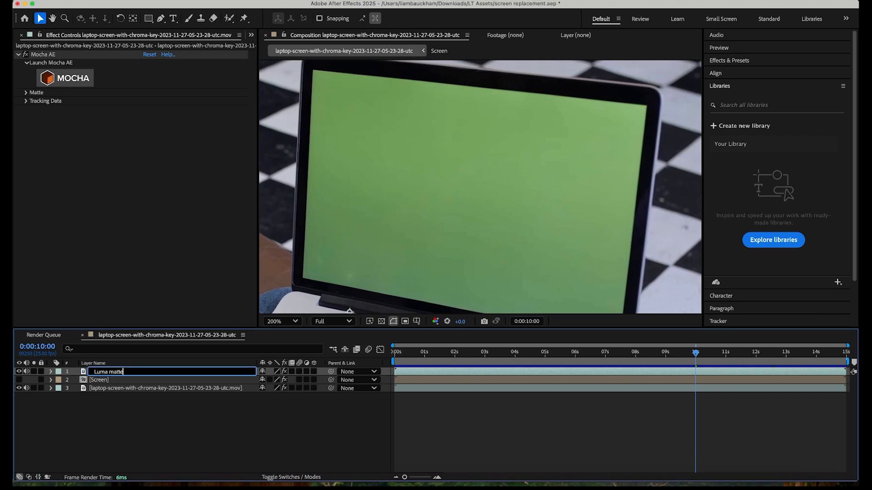
key("Return")
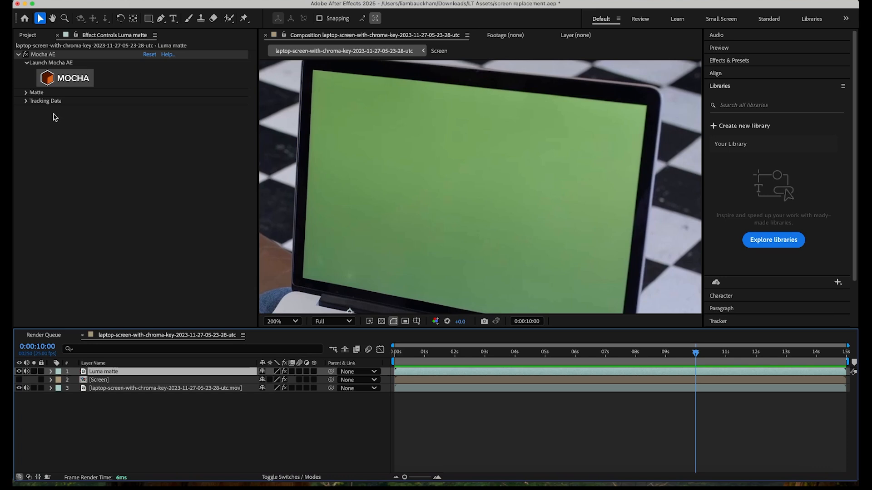
Create After Effects masks from the Mocha matte on the Luma matte layer, reveal the mask path and solo the layer.
left_click(26, 94)
left_click(25, 93)
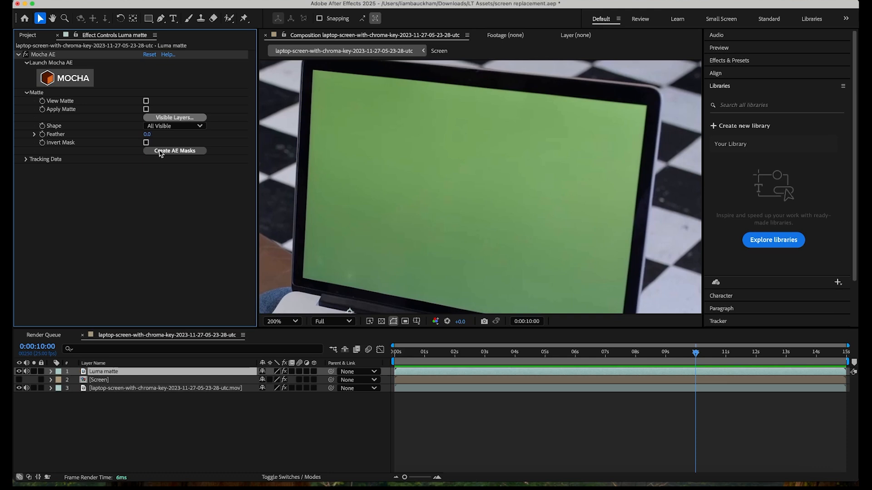
left_click(174, 150)
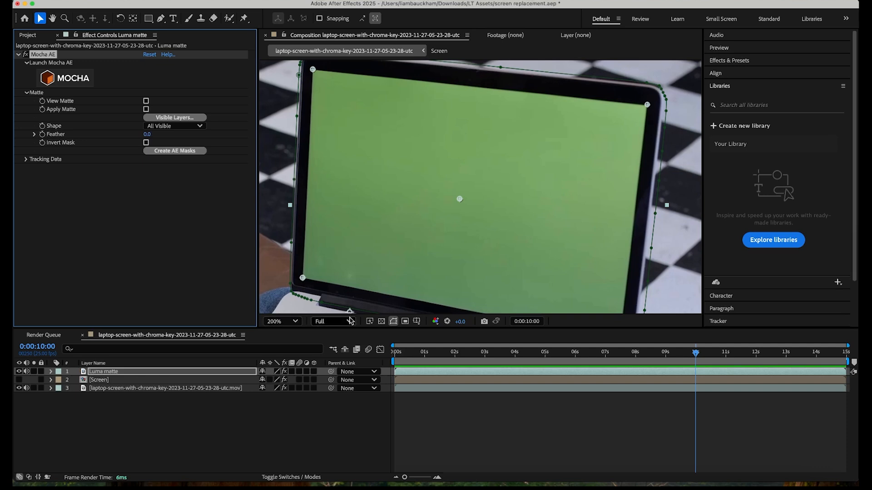
left_click(116, 372)
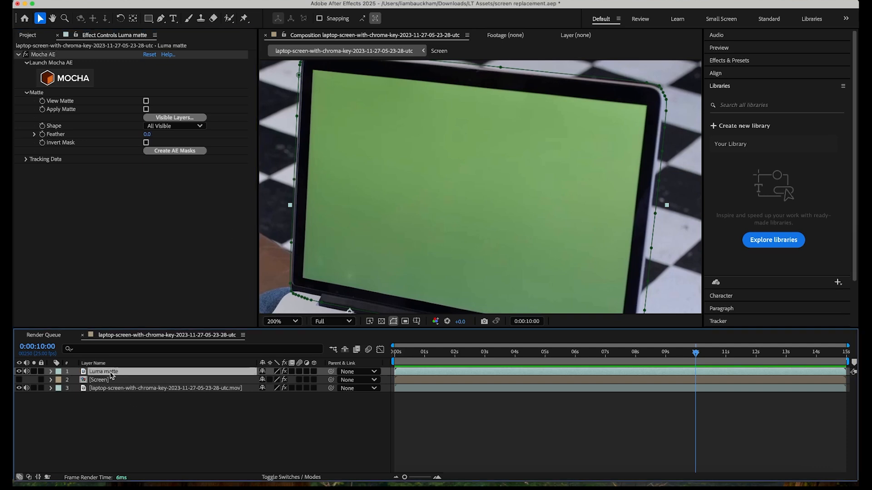
key("m")
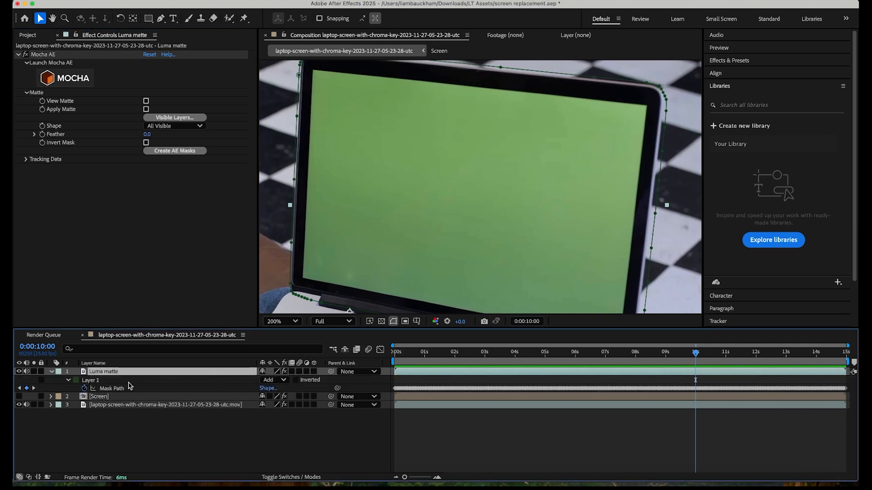
left_click(33, 372)
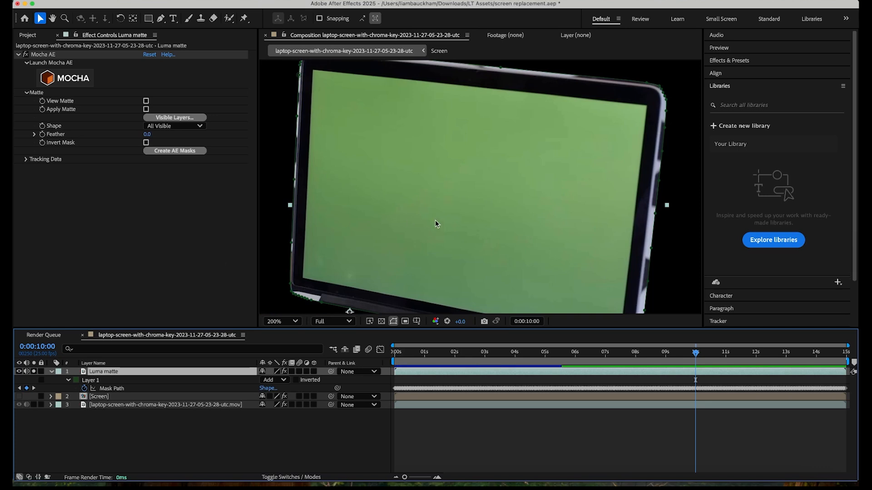
scroll(502, 199, "down", 1)
scroll(502, 199, "up", 1)
scroll(502, 199, "down", 1)
scroll(502, 199, "up", 1)
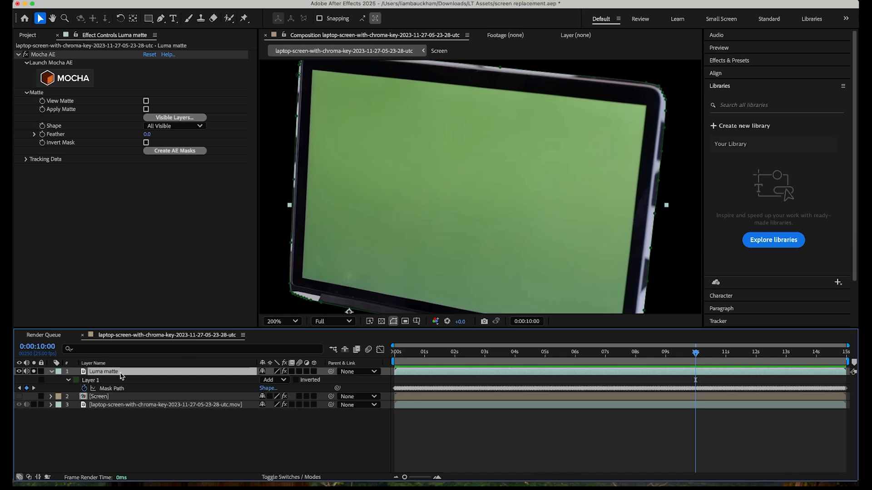
Apply the Tint effect to the Luma matte layer to make it black and white.
left_click(199, 1)
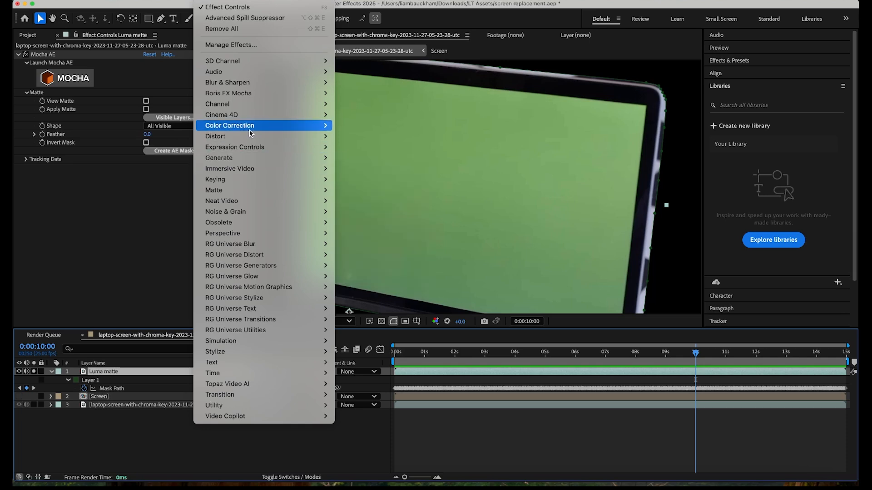
mouse_move(251, 128)
left_click(345, 445)
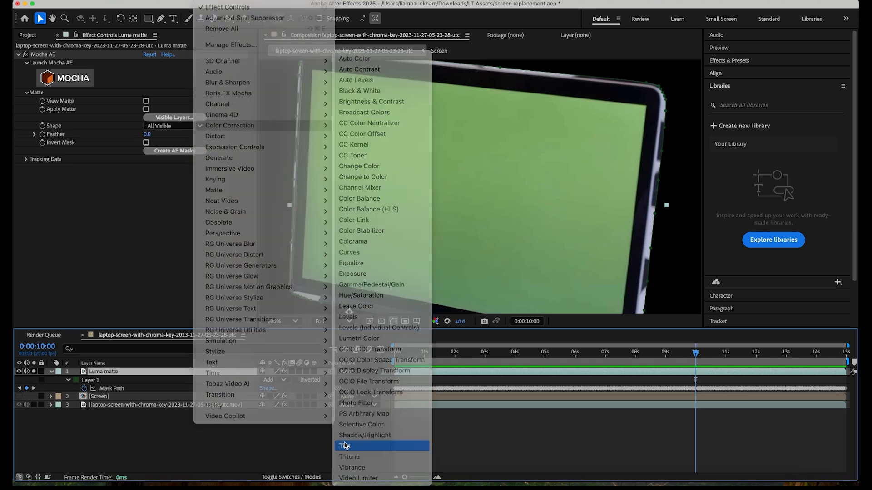
Add Levels to the Luma matte layer and set Input Black to 2955.5 and Input White to 8224.1.
left_click(202, 5)
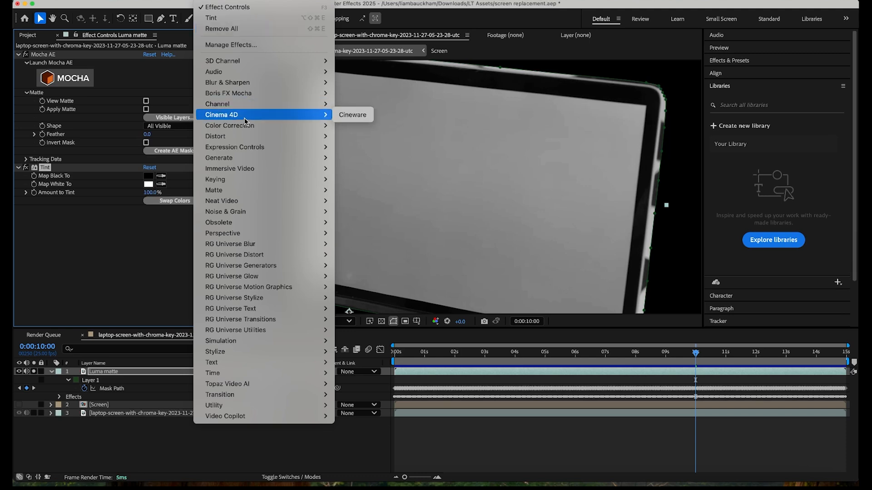
mouse_move(245, 126)
left_click(358, 316)
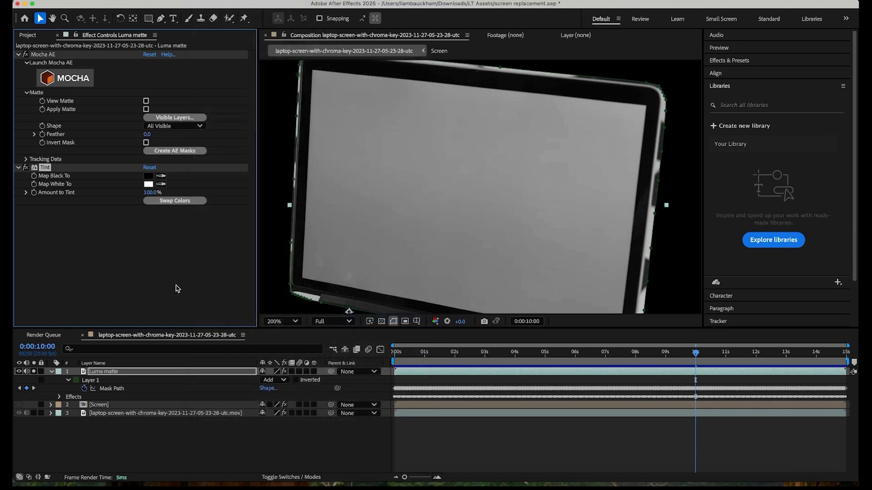
left_click_drag(167, 252, 73, 257)
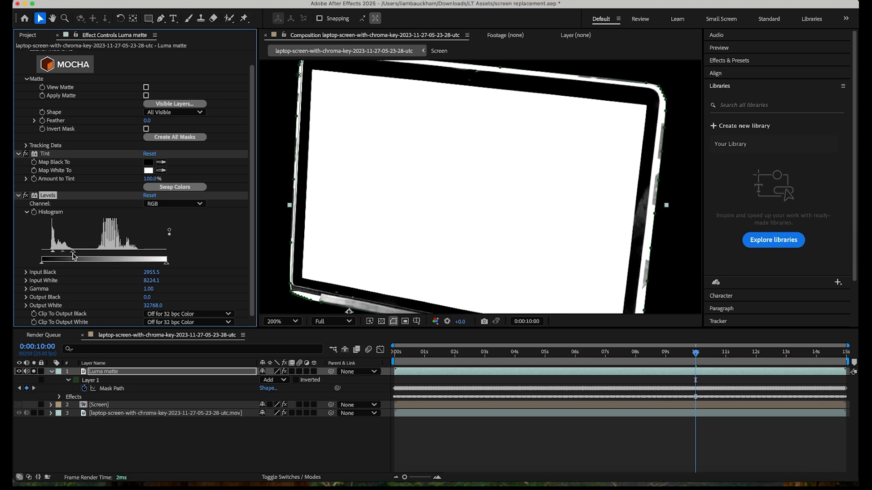
Turn off the Luma matte layer's solo and visibility and show the Screen layer.
left_click(263, 446)
scroll(381, 154, "down", 1)
scroll(381, 153, "up", 1)
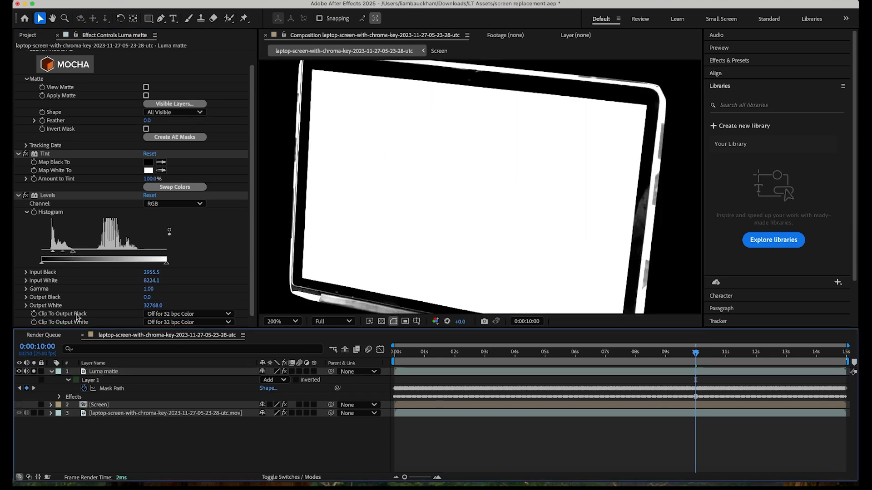
left_click(19, 371)
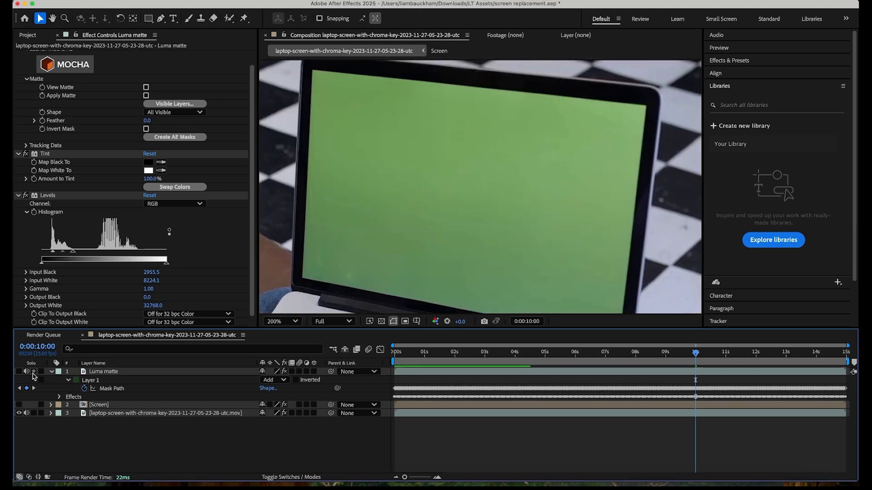
left_click(19, 404)
Set the Screen layer's scale to 103%.
left_click(97, 405)
key("s")
left_click(291, 414)
type("103")
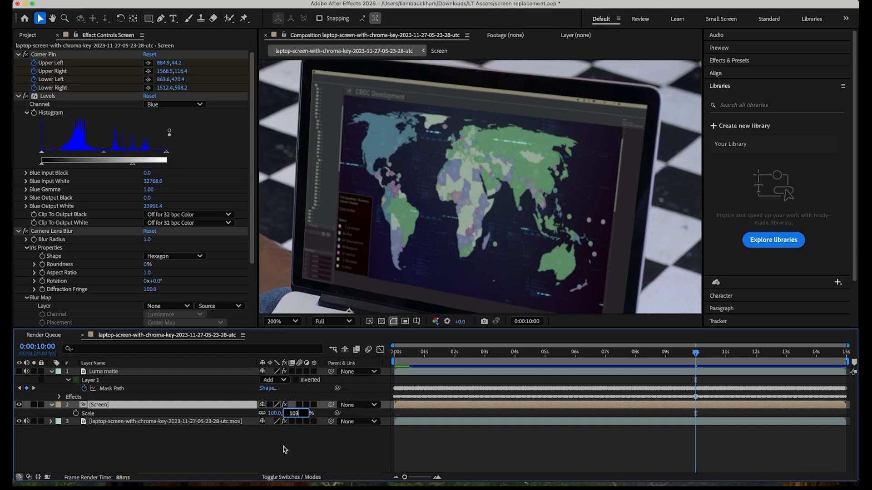
left_click(215, 405)
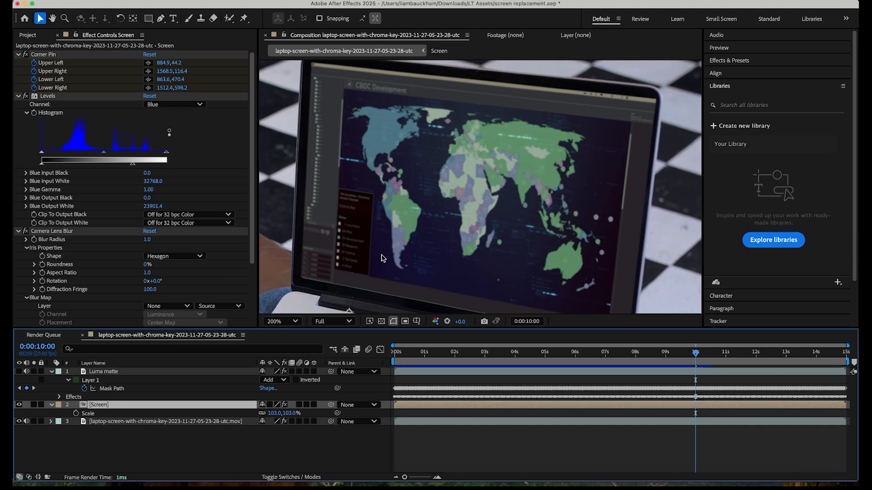
Assign the Luma matte layer as the Screen layer's track matte and switch it from alpha to luma.
key("F4")
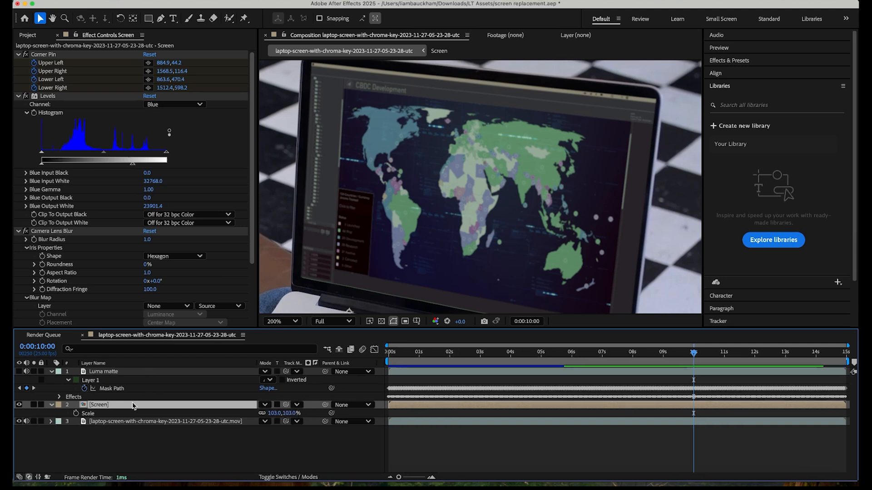
left_click_drag(286, 404, 160, 375)
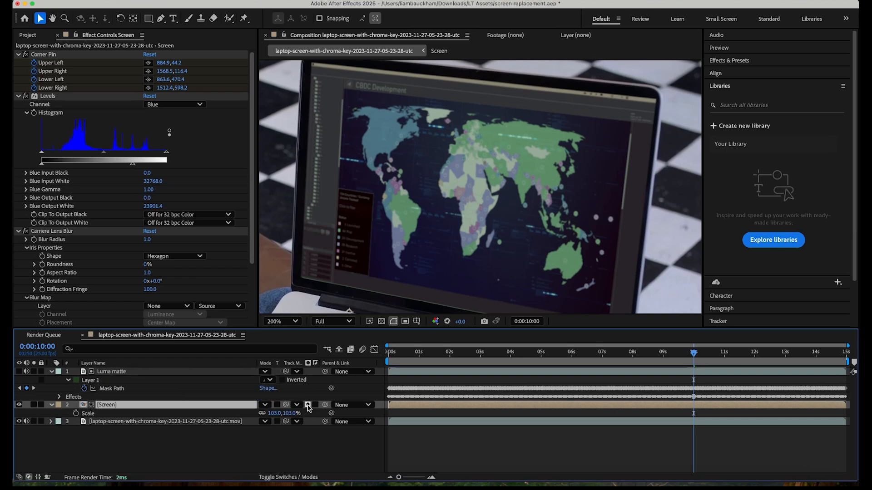
left_click(307, 405)
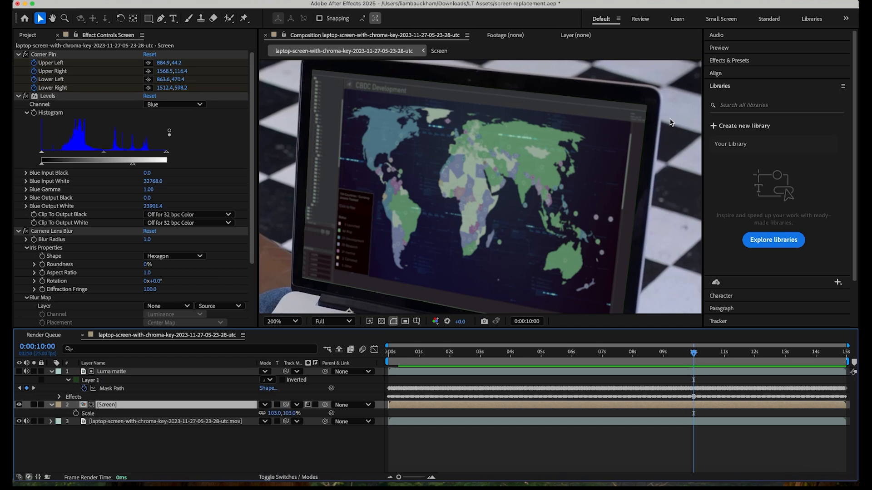
key("comma")
key("period")
Set the Screen layer's scale to 100% and deselect the layer.
left_click(272, 413)
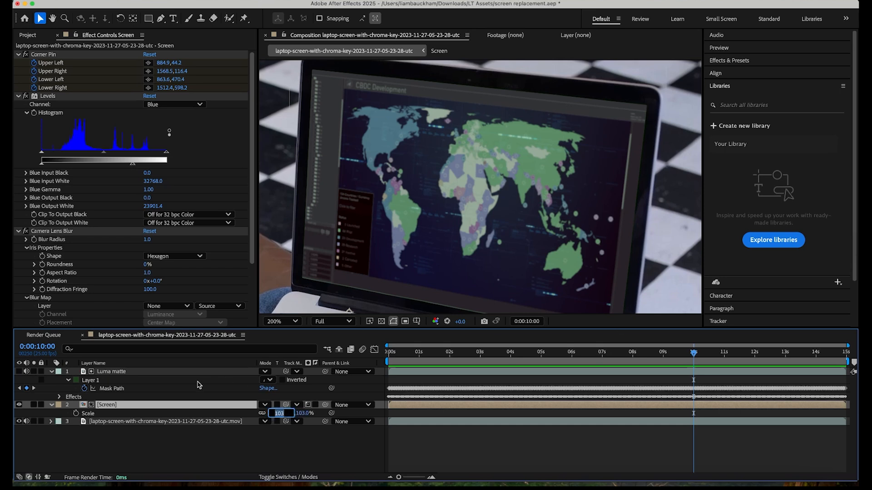
type("100")
key("Return")
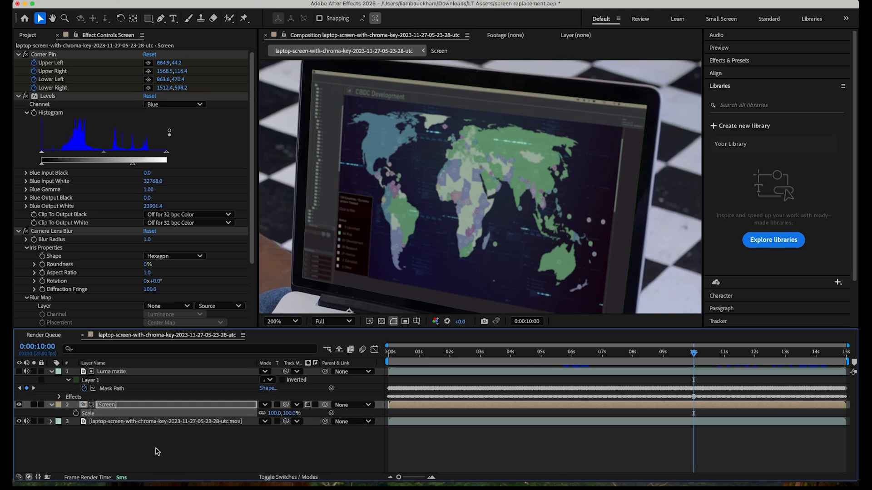
left_click(158, 452)
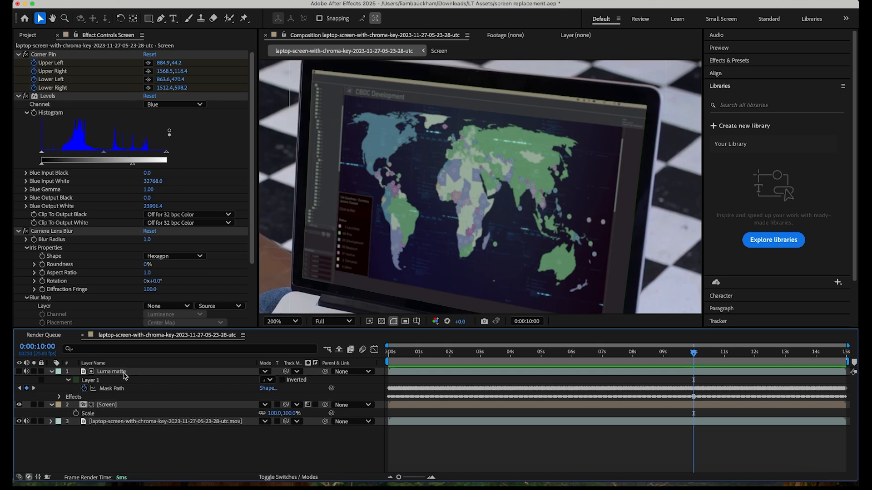
Duplicate the Luma matte layer, disable Levels on the copy and make the copy visible.
left_click(137, 373)
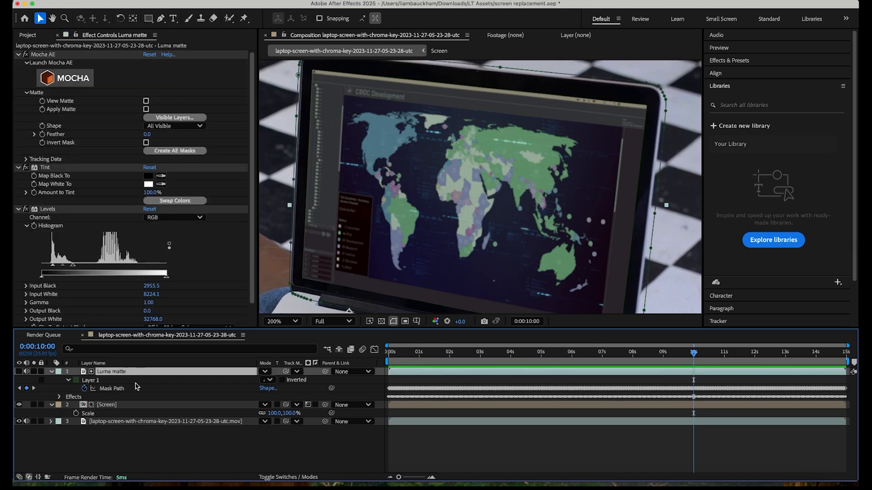
key("super+d")
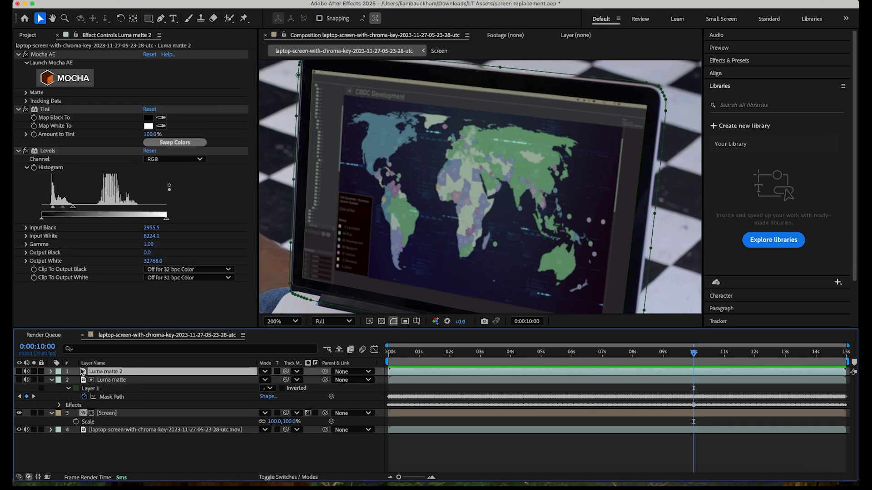
left_click(26, 150)
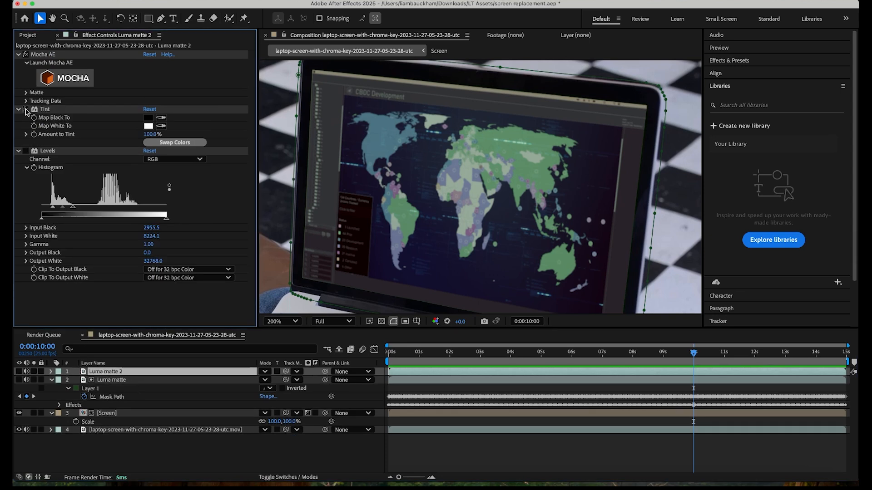
left_click(19, 371)
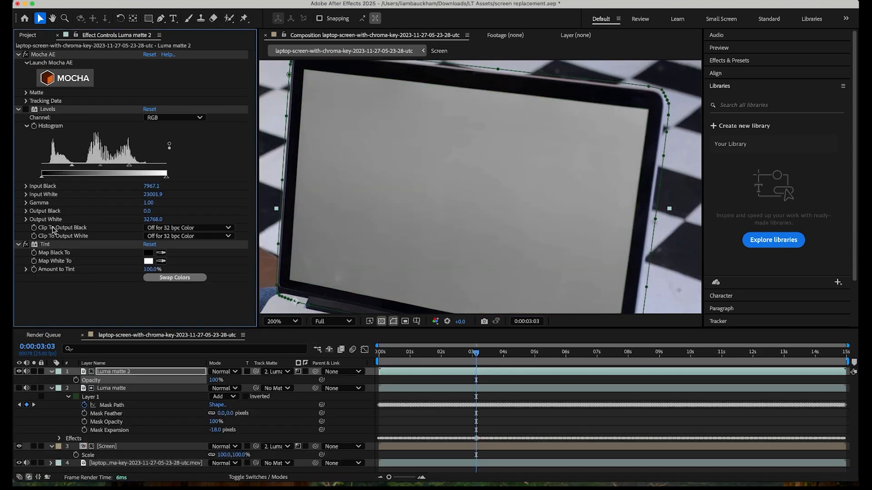
Remove the Levels and Tint effects from the duplicated matte layer.
left_click(68, 110)
key("Delete")
left_click(65, 110)
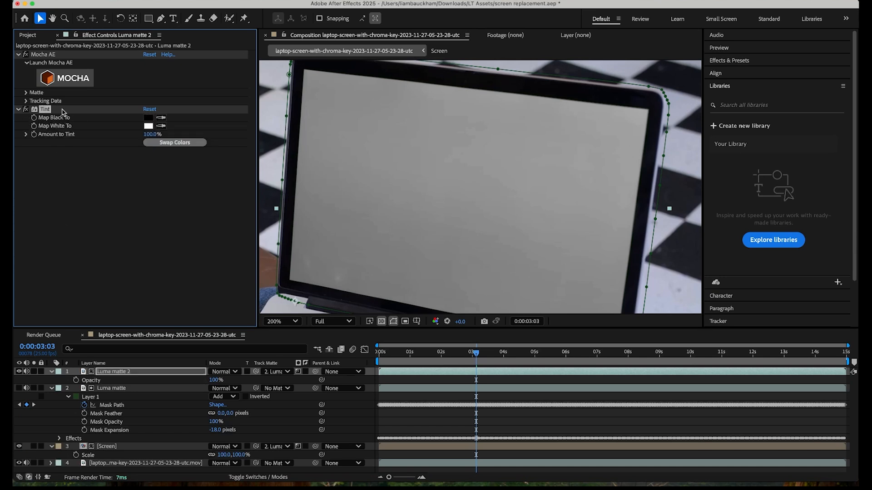
key("Delete")
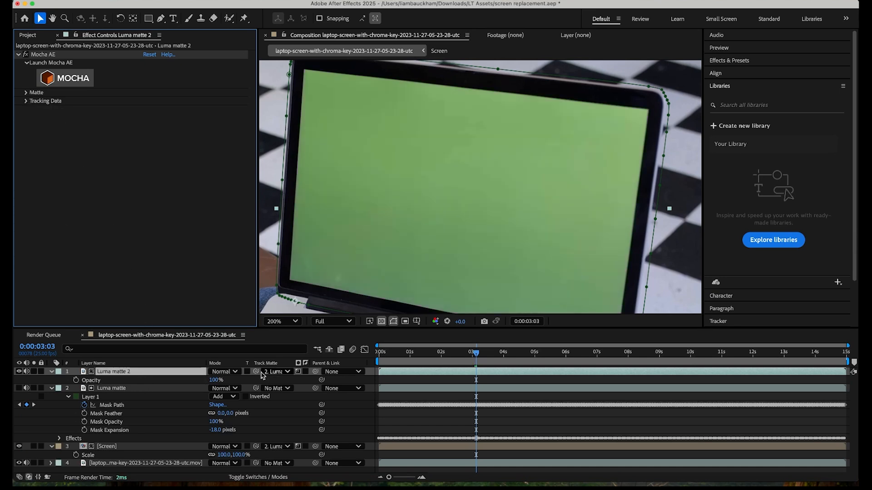
Clear the duplicate's track matte, solo the duplicate and reassign the original Luma matte layer as its matte.
left_click(276, 371)
left_click(275, 382)
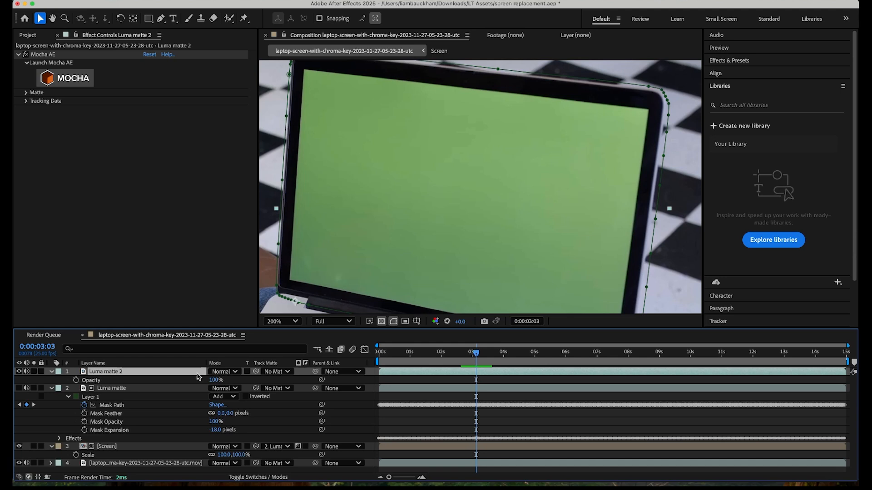
left_click(34, 372)
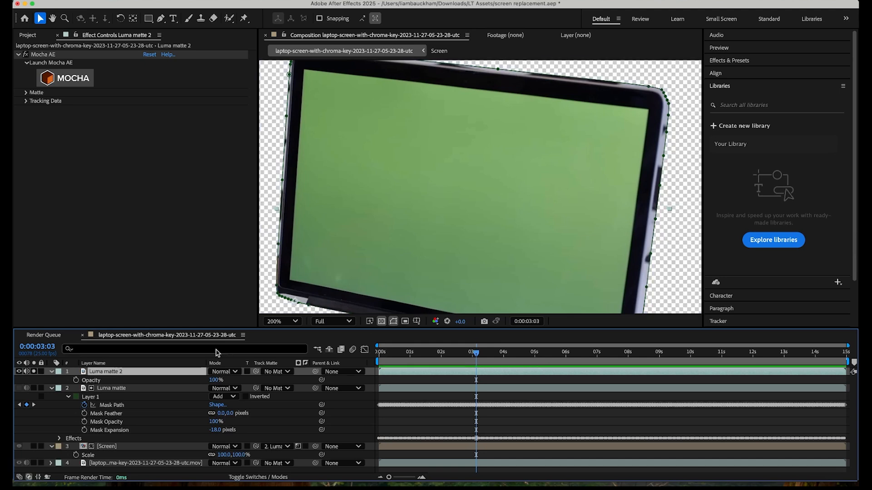
left_click_drag(253, 374, 162, 391)
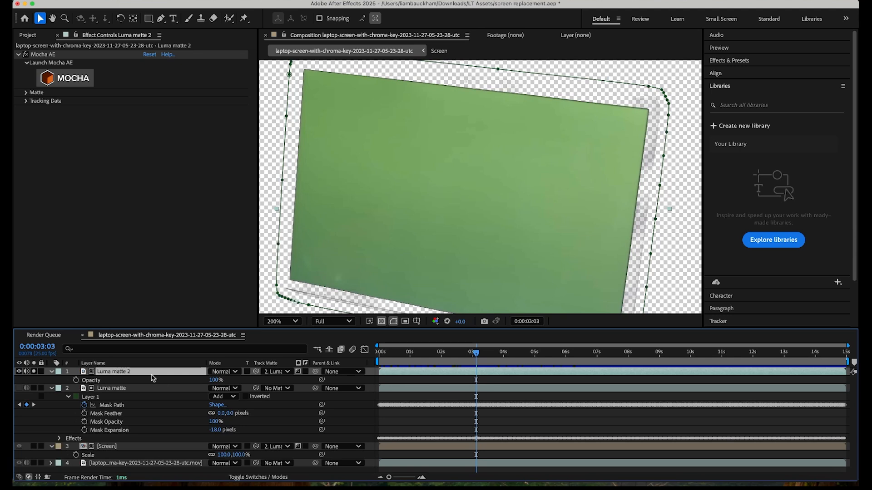
Apply the Tint and Levels effects to the duplicated matte layer.
left_click(208, 1)
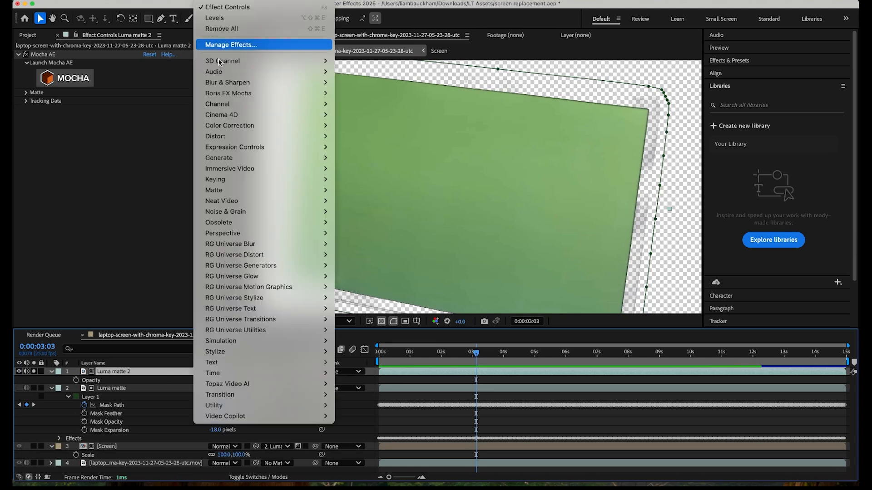
mouse_move(234, 126)
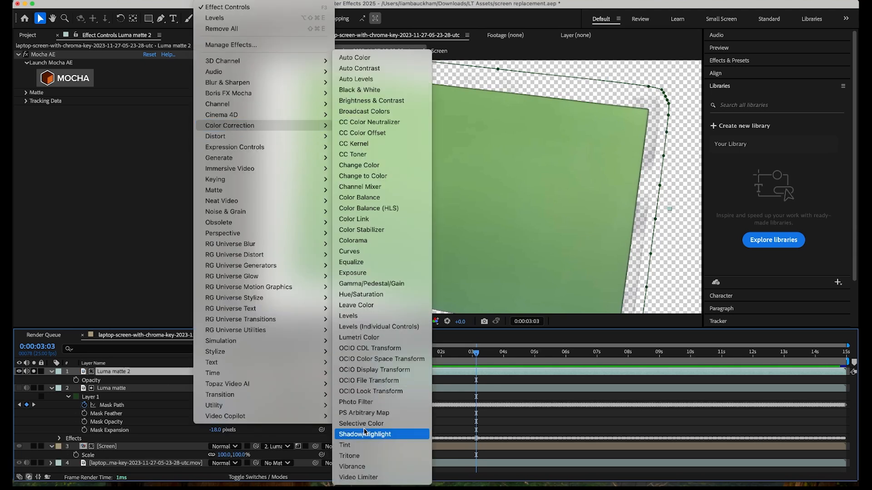
left_click(359, 446)
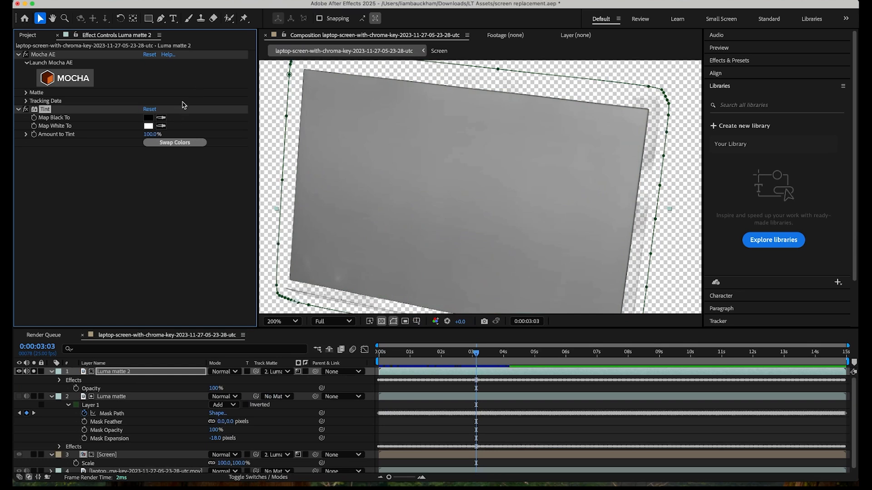
left_click(213, 1)
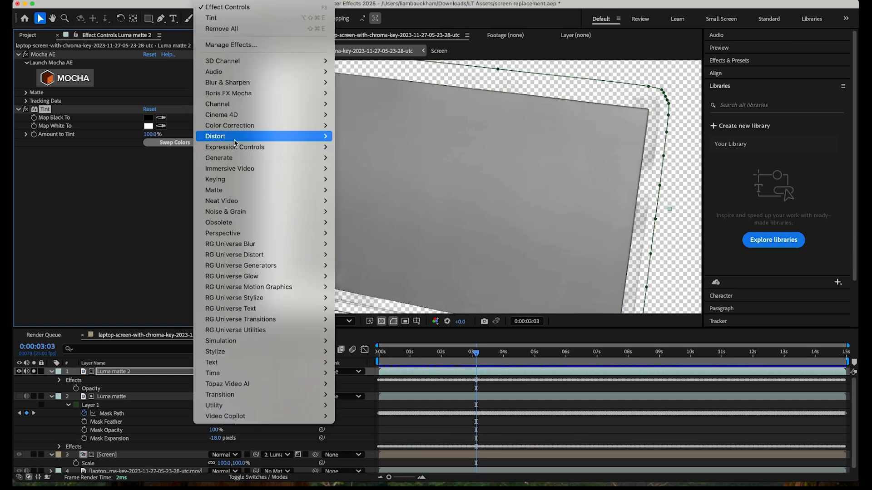
mouse_move(240, 131)
left_click(367, 315)
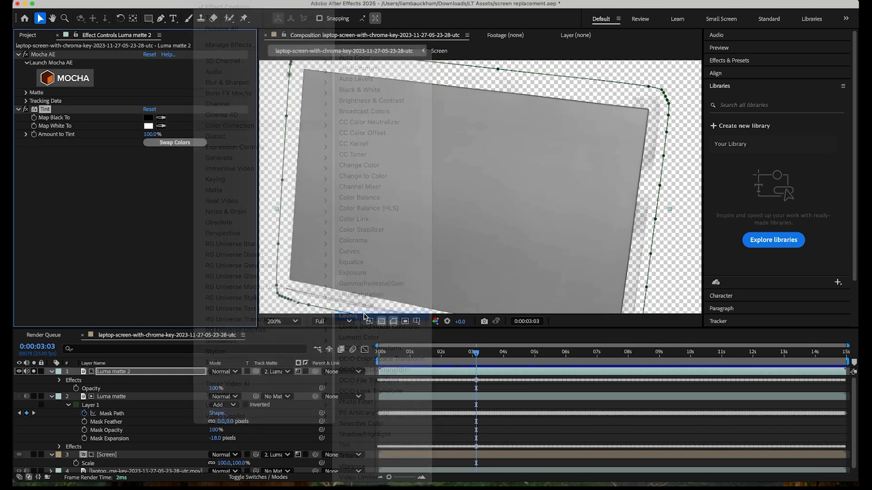
Raise the duplicated matte's contrast with Levels by setting Input White to 17347.8 and Input Black to 11693.7.
left_click_drag(167, 209, 109, 217)
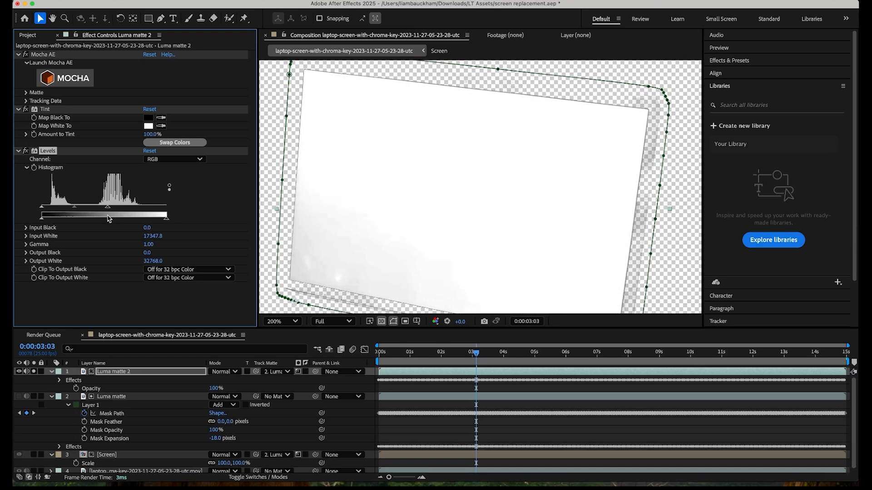
left_click_drag(42, 208, 80, 208)
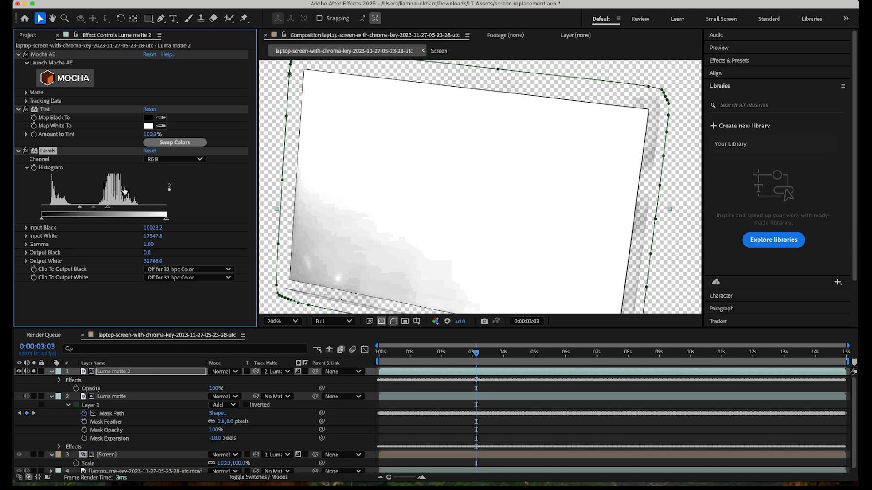
left_click_drag(80, 208, 86, 209)
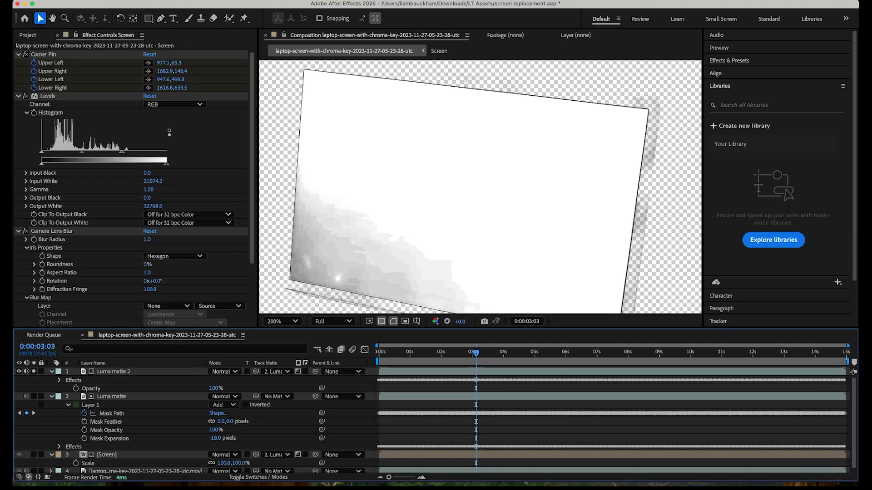
Add an adjustment layer above Luma matte 2 and apply Fast Box Blur with a blur radius of 2.
left_click(182, 0)
mouse_move(195, 8)
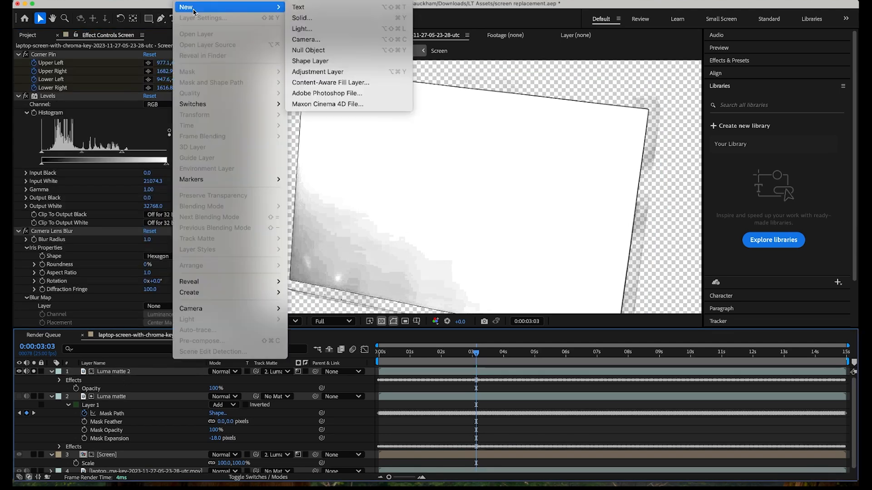
left_click(314, 72)
left_click(204, 1)
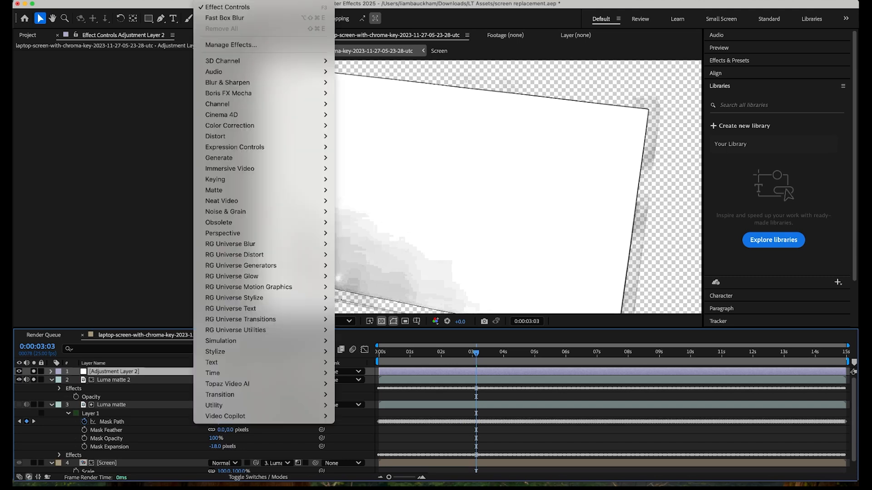
mouse_move(237, 86)
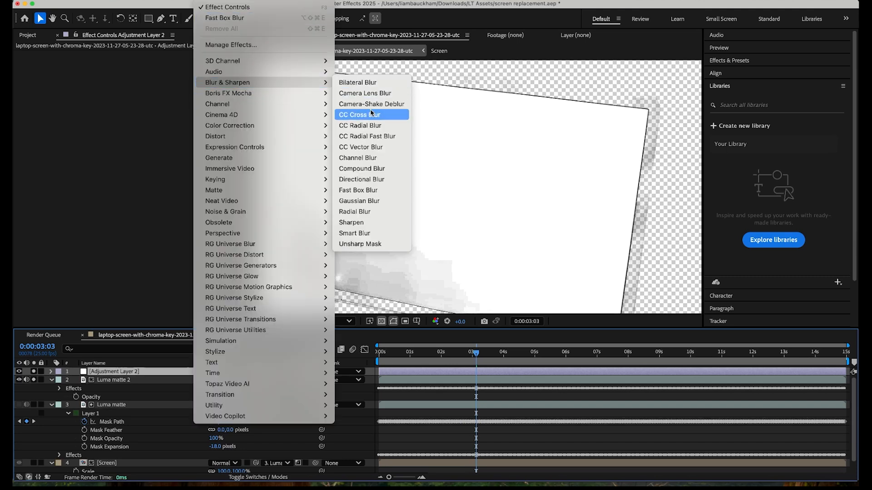
left_click(370, 189)
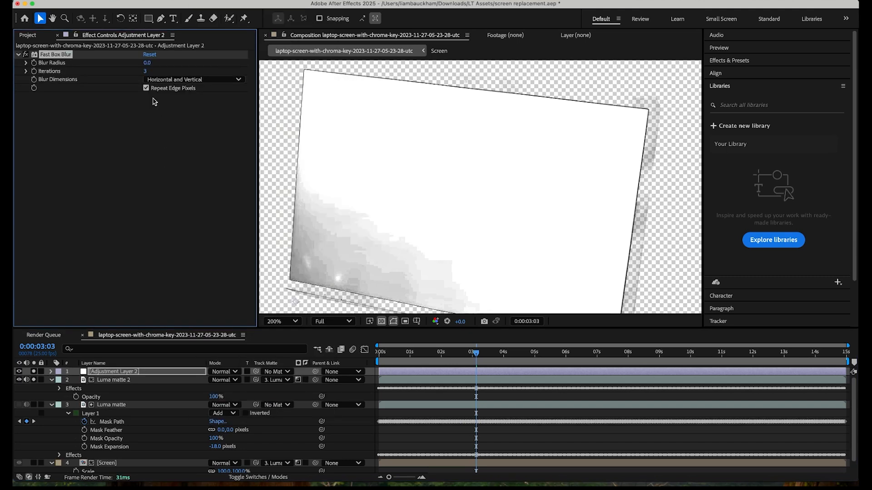
left_click_drag(147, 63, 147, 63)
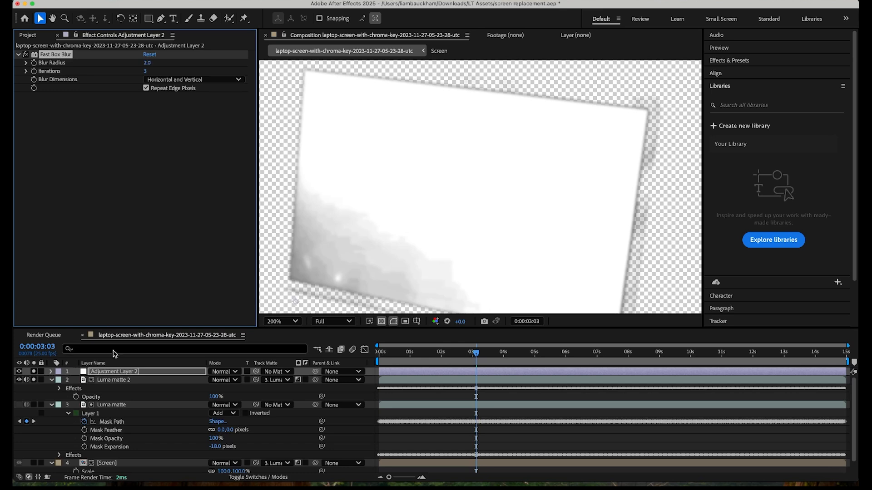
Parent the new adjustment layer to Luma matte 2 and assign the original Luma matte layer as its track matte.
left_click_drag(315, 371, 158, 383)
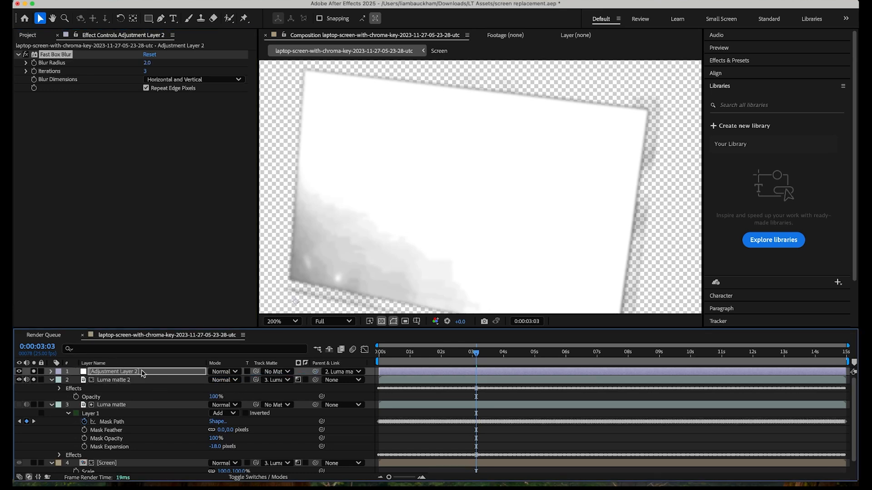
left_click_drag(256, 373, 185, 405)
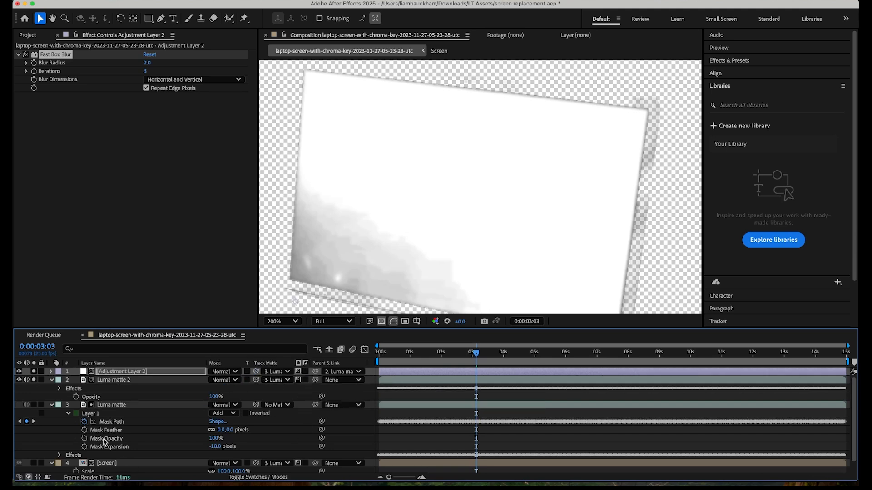
Rename the Luma matte 2 layer as Screen Tex.
left_click(117, 381)
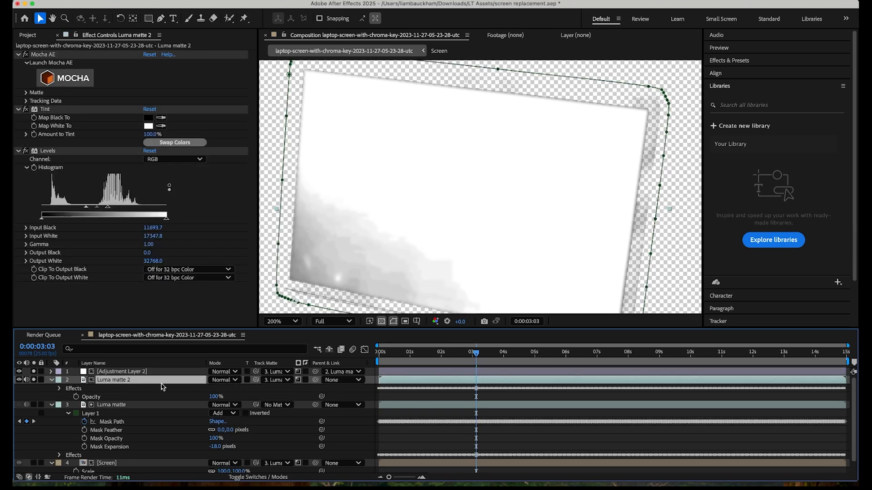
key("Return")
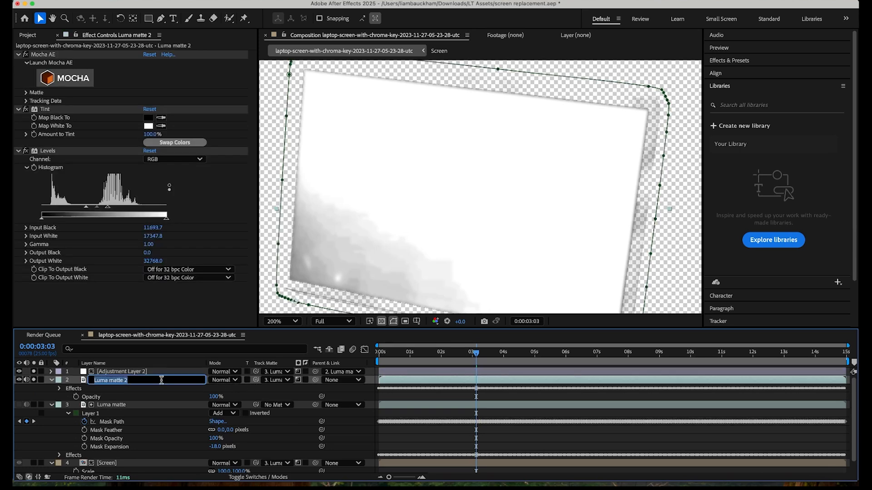
type("Screen Tex")
key("Return")
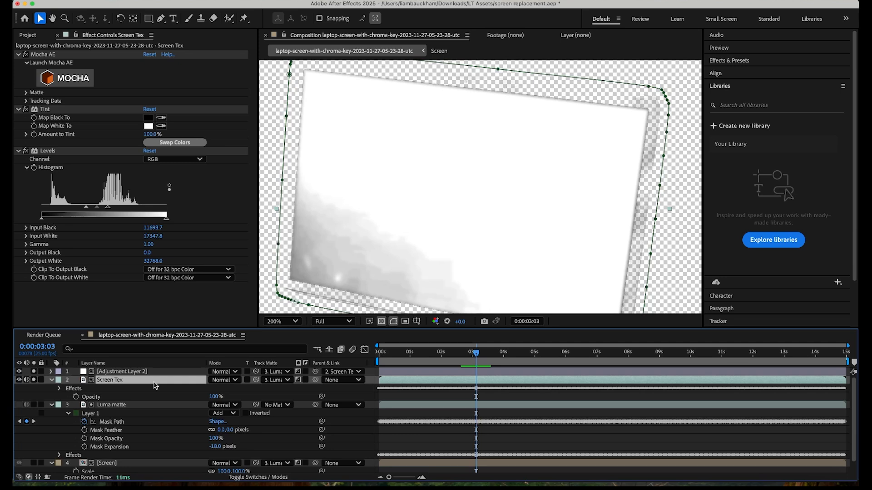
Set the Screen Tex layer's blending mode to Multiply and unsolo both it and the adjustment layer.
left_click(222, 380)
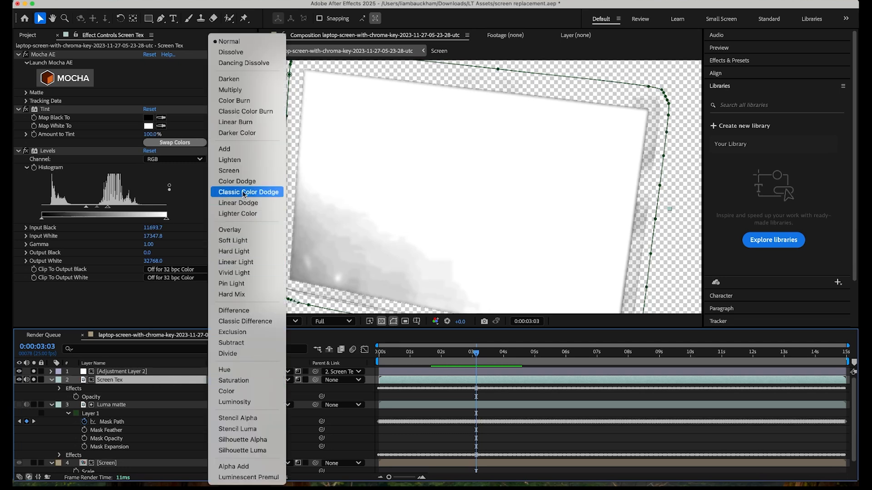
left_click(243, 90)
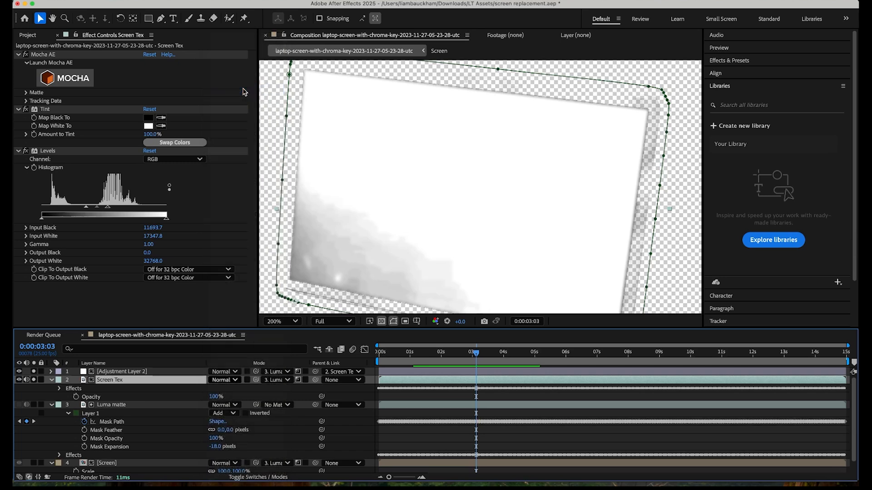
left_click(34, 380)
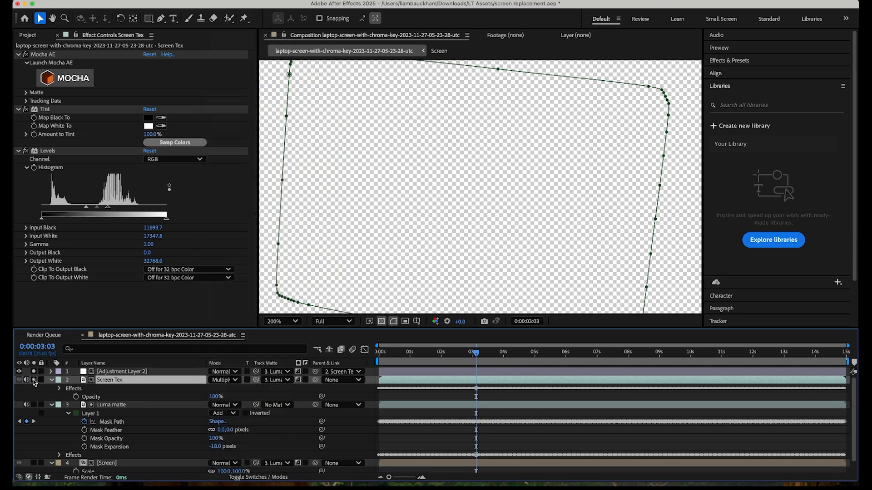
left_click(33, 371)
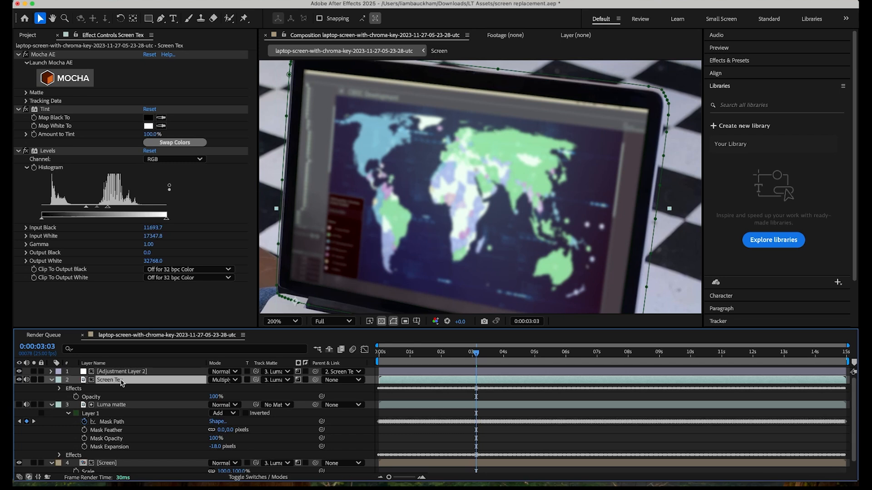
Clear the track mattes of the adjustment layer and the Screen Tex layer.
left_click(278, 375)
left_click(281, 382)
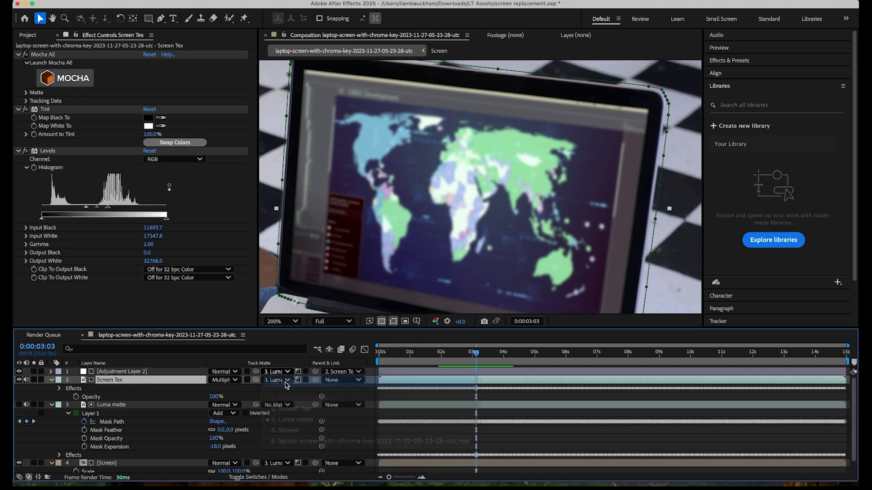
left_click(279, 381)
left_click(282, 390)
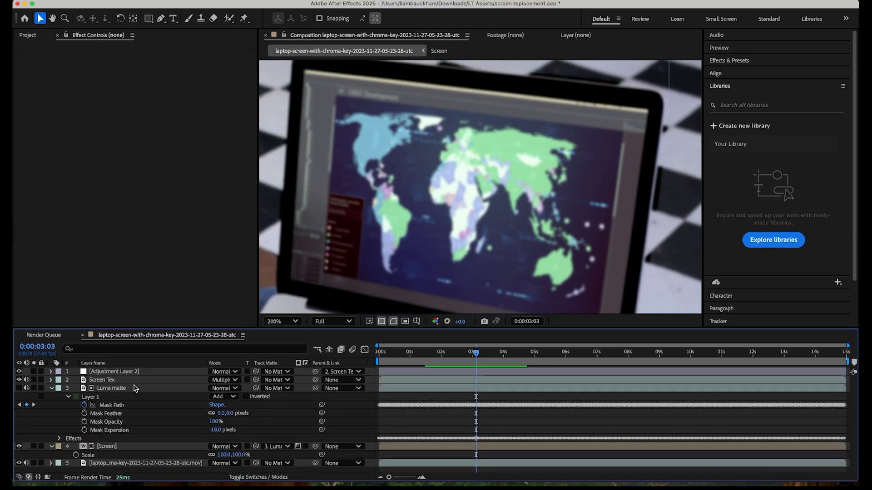
Duplicate the Luma matte layer and assign the copy as track matte for Adjustment Layer 2 and Screen Tex.
left_click(134, 389)
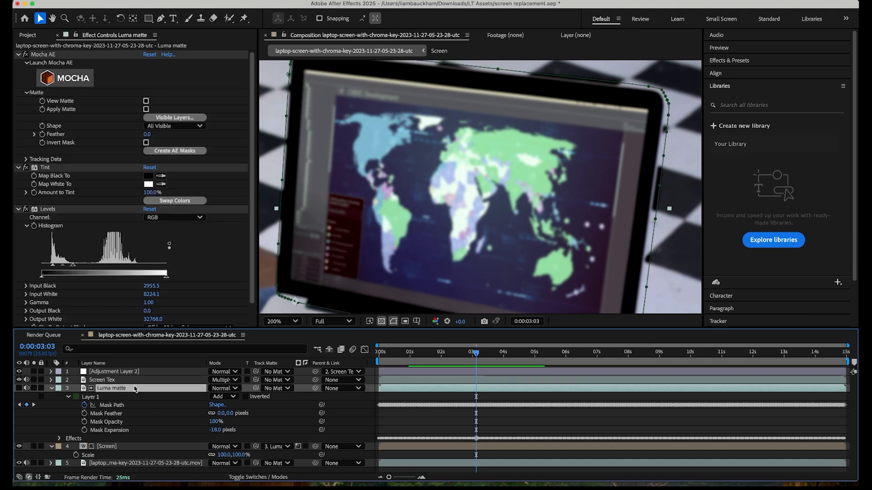
key("super+d")
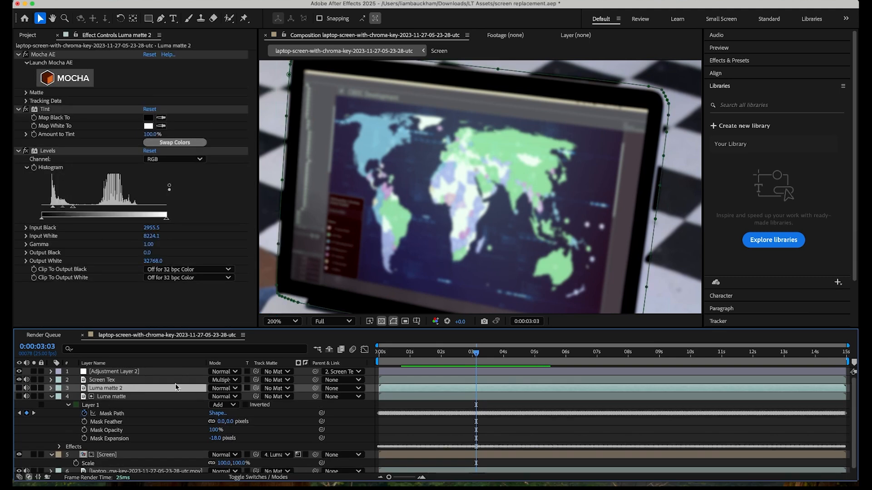
left_click_drag(256, 372, 177, 391)
left_click(156, 372)
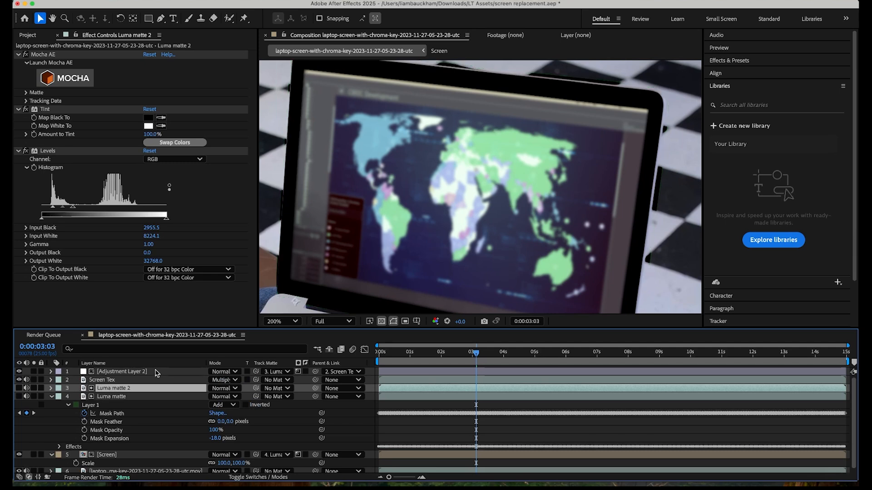
left_click(151, 381)
left_click_drag(256, 380, 194, 392)
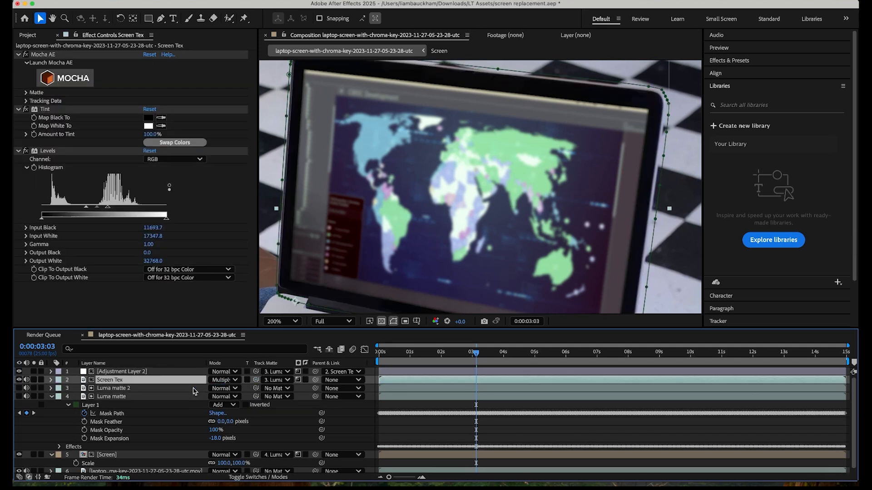
Pre-compose Adjustment Layer 2, Screen Tex and Luma matte 2 into a composition named Screen Texture, moving all attributes.
left_click(164, 392)
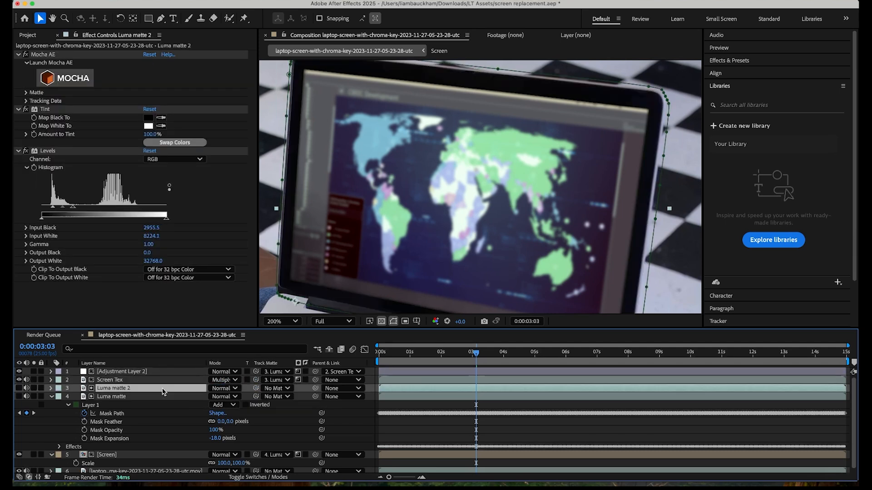
left_click(158, 373, "shift")
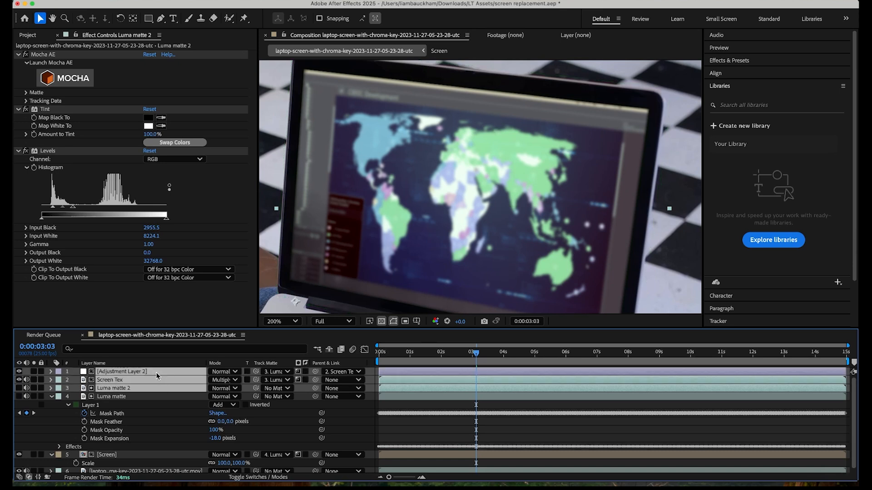
right_click(148, 371)
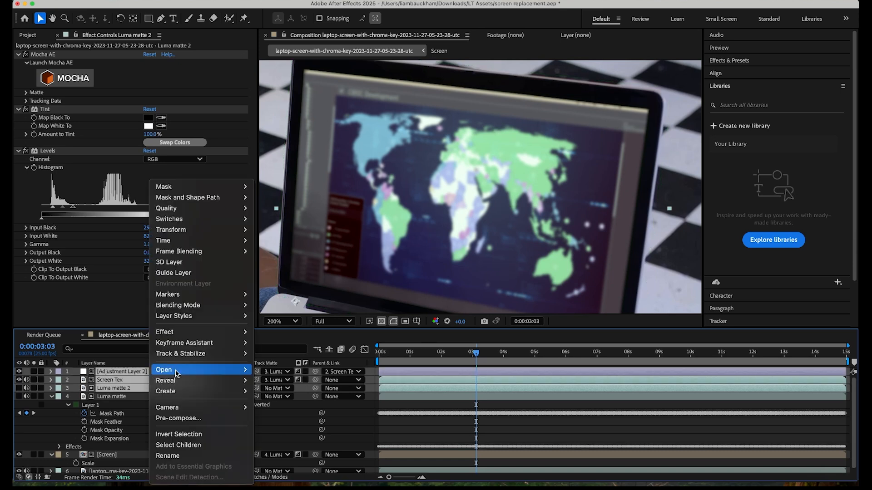
left_click(177, 418)
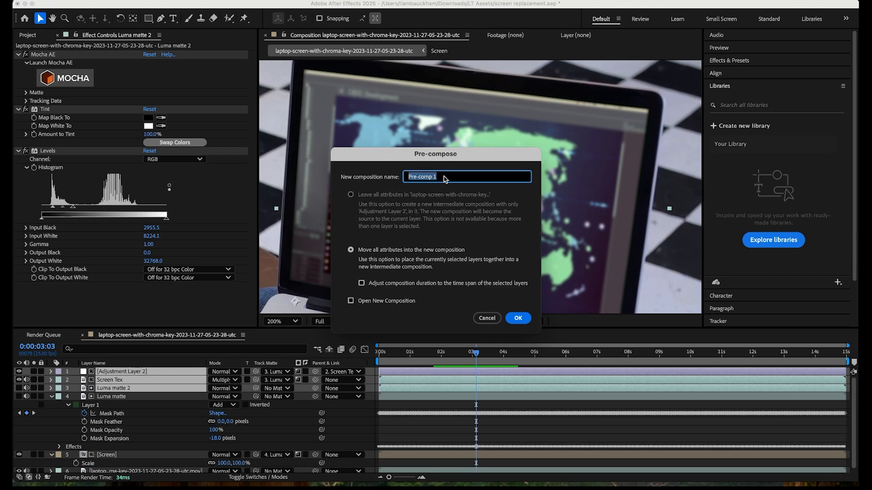
type("Screen Texture")
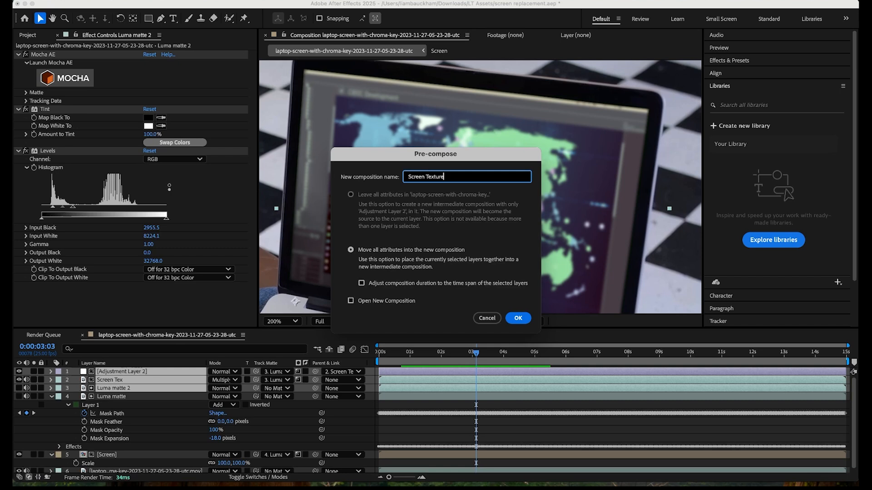
key("Return")
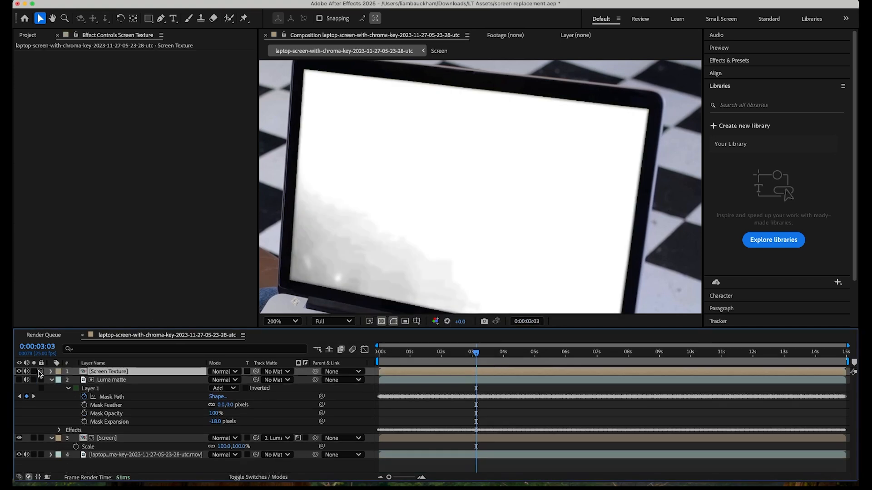
Set the Screen Texture layer's blending mode to Multiply.
left_click(220, 372)
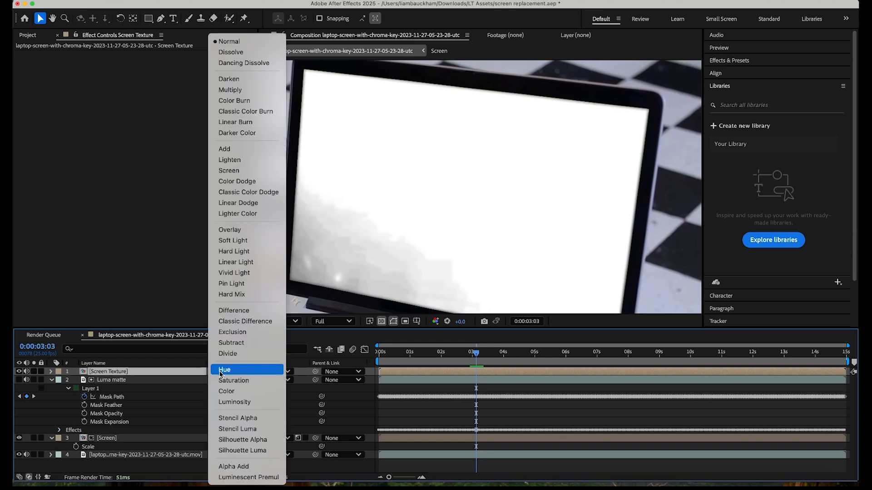
left_click(247, 90)
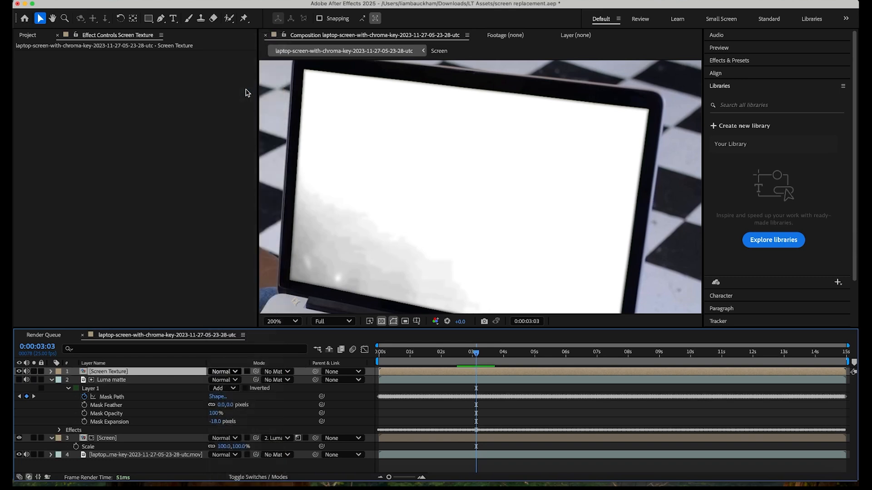
Toggle the Screen Texture layer's visibility repeatedly to compare the laptop screen with and without the texture.
left_click(20, 372)
left_click(20, 372)
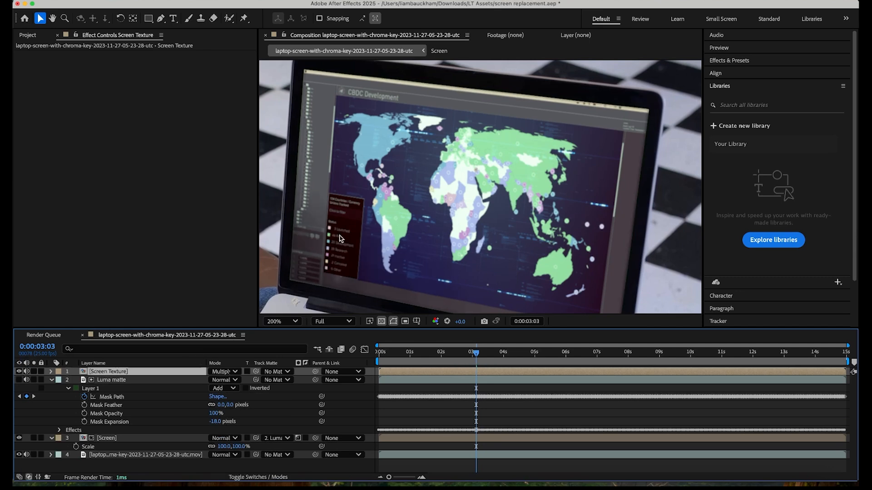
left_click(19, 372)
left_click(19, 372)
left_click(19, 372)
left_click(19, 372)
left_click(19, 371)
left_click(19, 372)
left_click(19, 371)
left_click(19, 371)
left_click(19, 372)
left_click(19, 371)
left_click(19, 372)
left_click(19, 371)
left_click(19, 372)
left_click(19, 371)
Open the Screen Texture composition, select Adjustment Layer 2 and toggle its visibility to examine the blur.
double_click(113, 371)
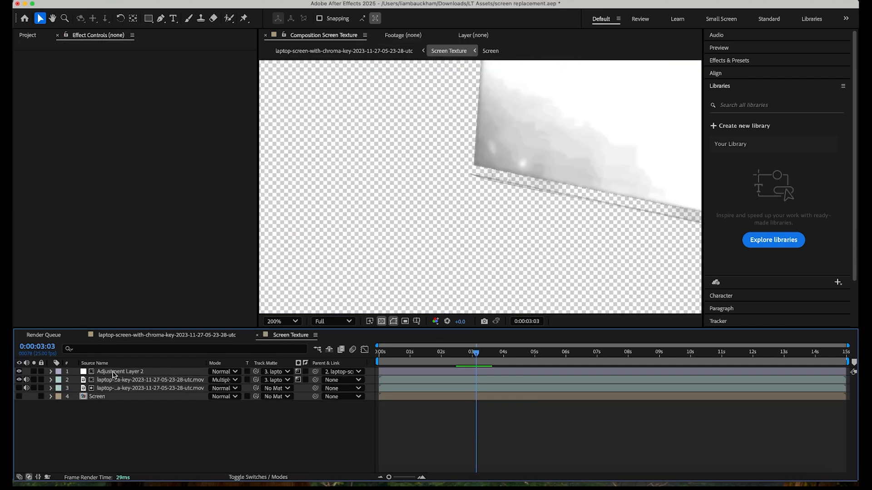
key("h")
left_click_drag(492, 131, 364, 255)
left_click_drag(453, 148, 386, 148)
key("v")
left_click(117, 377)
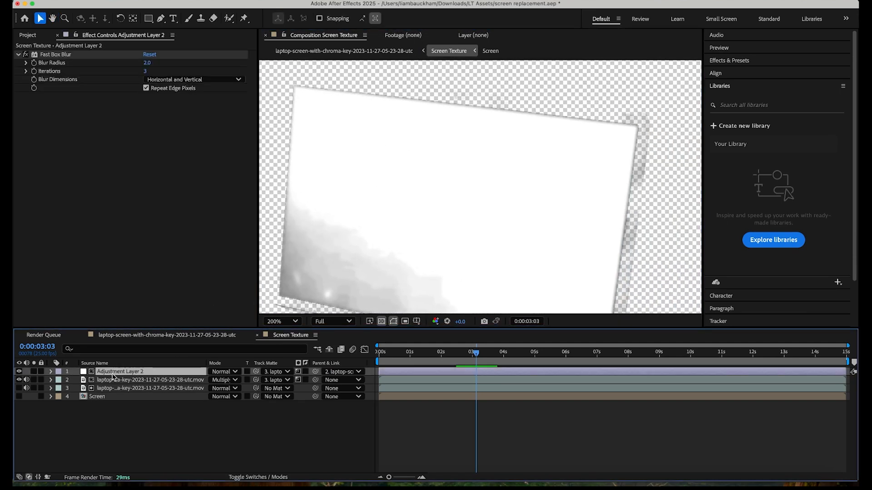
left_click(19, 372)
left_click(18, 372)
Draw a closed five-point Pen tool mask on Adjustment Layer 2 around the grey reflection at the laptop screen's lower-left corner.
key("g")
left_click(276, 171)
left_click(420, 190)
left_click_drag(500, 253, 502, 142)
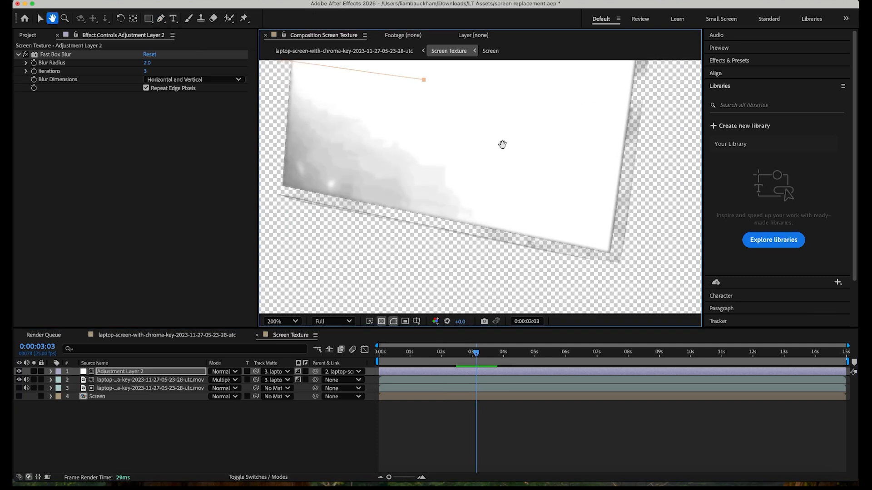
left_click(527, 205)
left_click(499, 273)
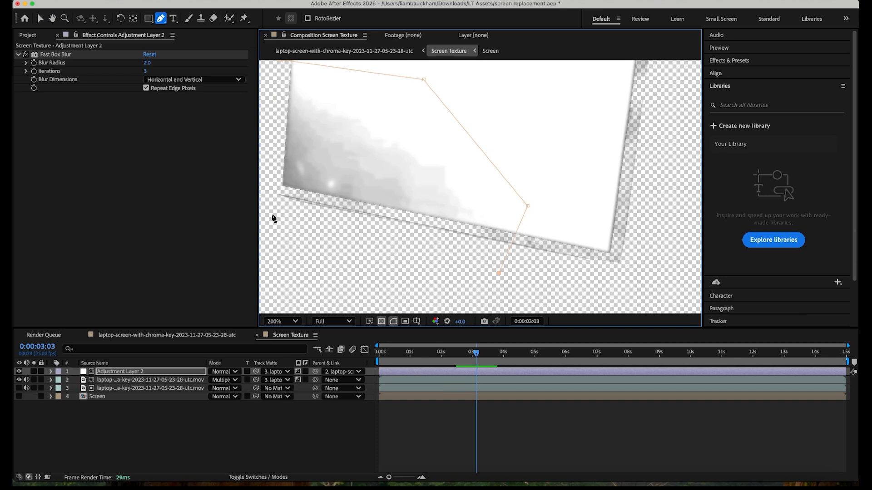
left_click_drag(271, 213, 376, 253)
left_click(384, 100)
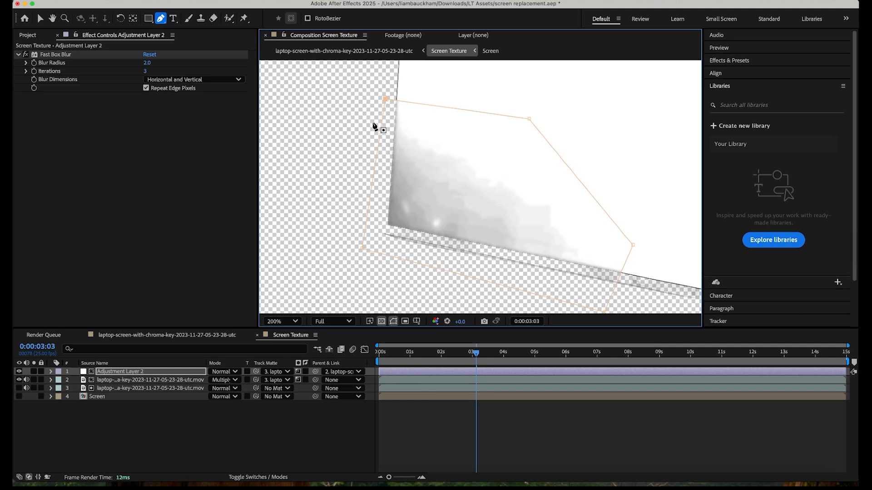
Tighten the mask around the reflection by lowering its upper-left point and pulling its two lower-right points inward.
left_click_drag(385, 99, 383, 121)
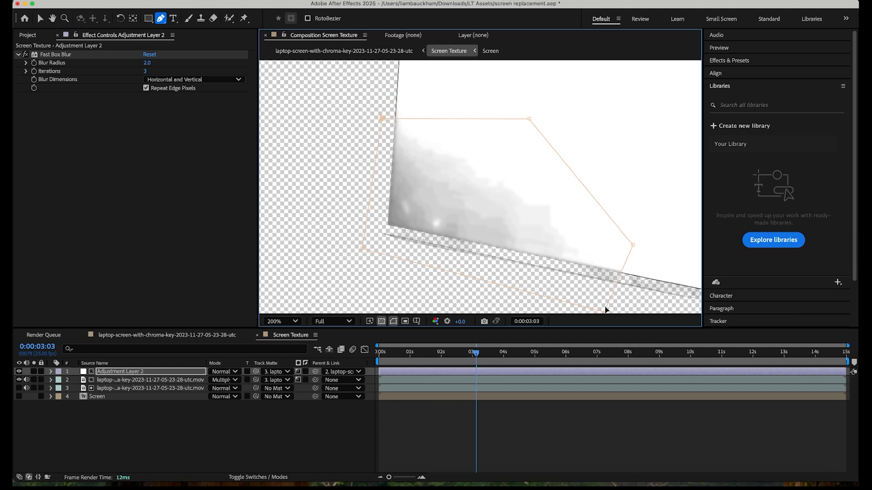
left_click_drag(605, 313, 565, 281)
left_click_drag(632, 246, 600, 243)
Start keyframing Adjustment Layer 2's Mask Path at 0:00:03:03 and reposition the whole mask over the reflection at 0:00:00:00.
left_click(137, 372)
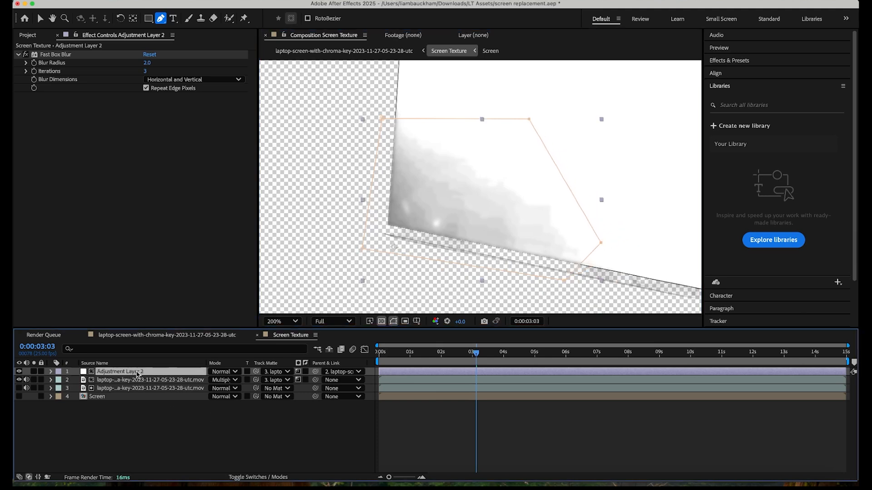
key("m")
left_click(84, 388)
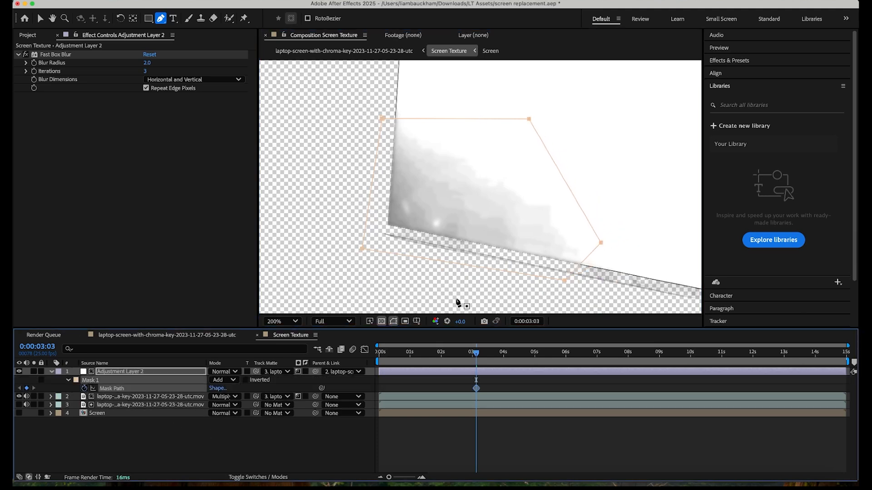
left_click_drag(474, 355, 379, 354)
left_click_drag(564, 281, 591, 285)
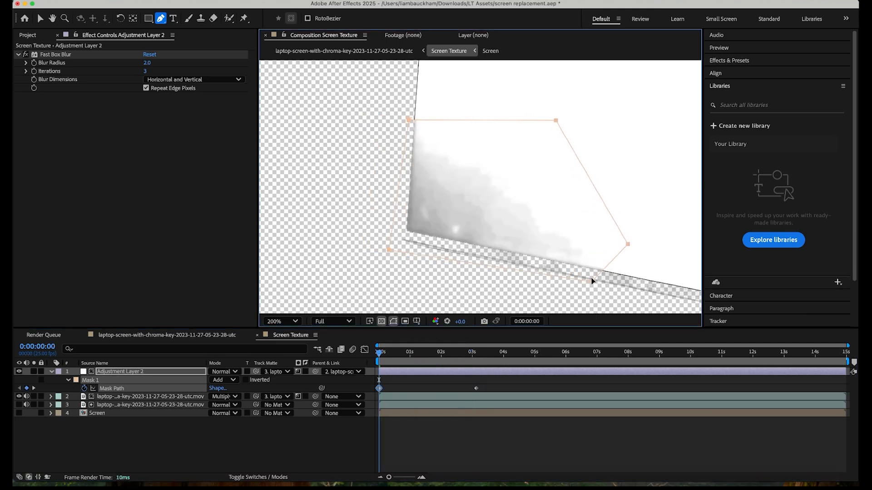
At 0:00:08:22, move the mask back over the reflection and extend its right point beyond the laptop screen's lower-right corner.
key("comma")
left_click_drag(396, 364, 657, 368)
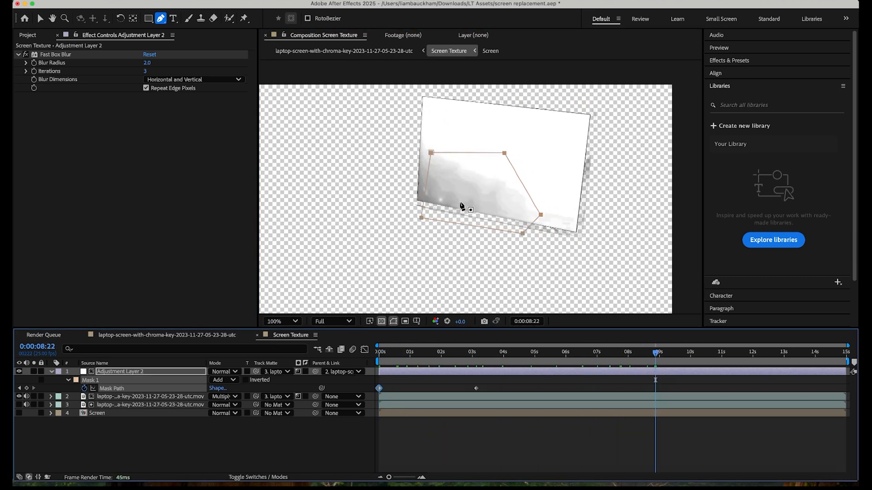
left_click_drag(422, 219, 407, 210)
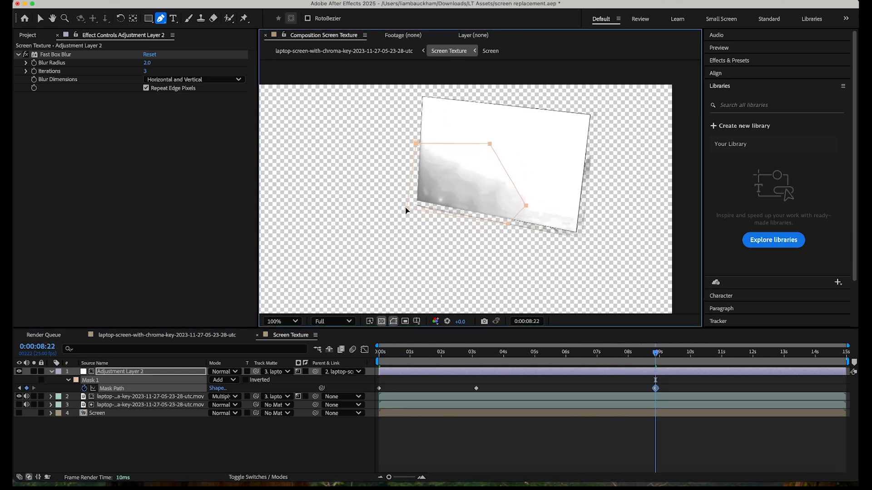
left_click(117, 371)
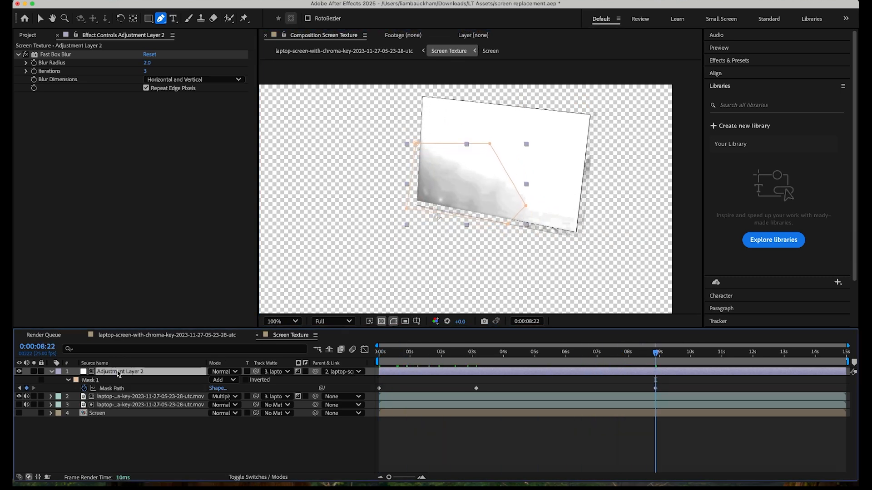
left_click(525, 205)
left_click_drag(527, 206, 601, 227)
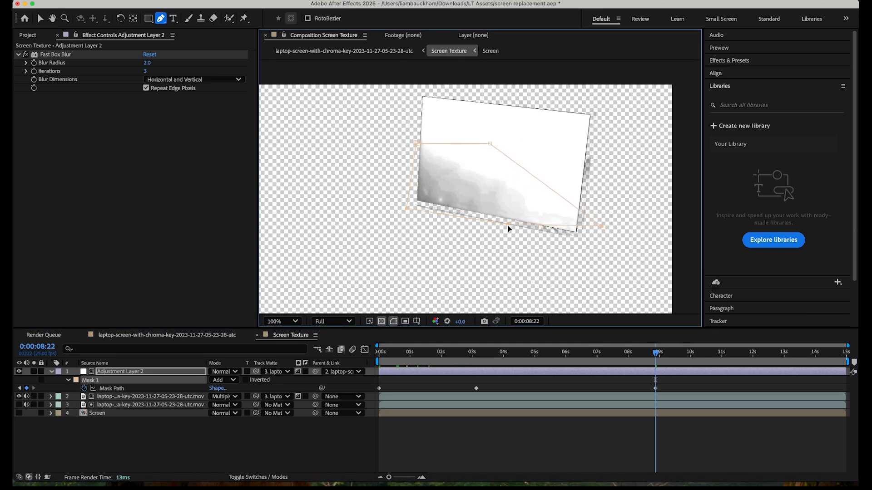
At 0:00:06:23, adjust the mask's lower-right points to enclose the bottom-right corner of the laptop screen.
left_click_drag(661, 359, 595, 366)
left_click_drag(581, 222, 593, 243)
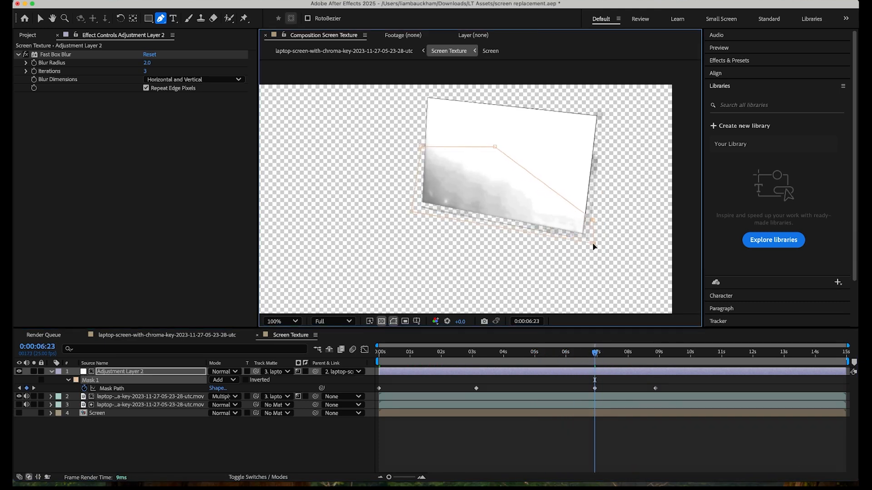
left_click_drag(420, 144, 420, 142)
At about 6 seconds, pull the mask's two lower-right points inward toward the main reflection.
left_click_drag(595, 350, 570, 376)
left_click_drag(579, 241, 537, 241)
left_click_drag(580, 223, 538, 214)
At 0:00:14:24, shift the whole mask left over the reflection and scrub back to check its motion.
left_click_drag(566, 364, 856, 338)
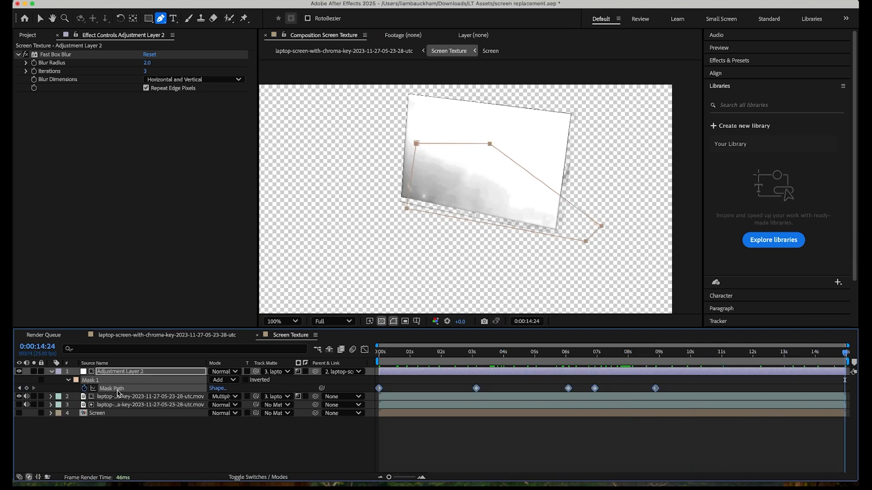
left_click_drag(408, 206, 385, 201)
left_click_drag(841, 372, 630, 389)
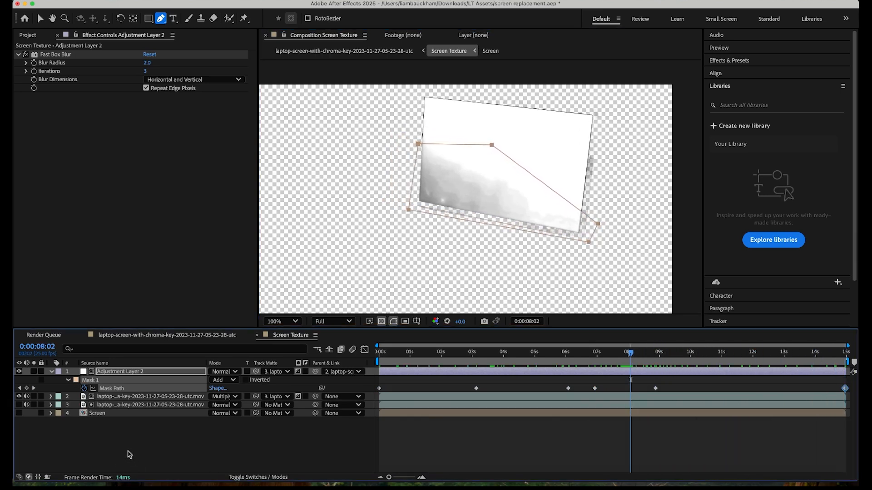
Return to the main laptop composition and toggle the Screen Texture layer's visibility to compare the screen with and without reflections.
left_click(130, 454)
left_click(168, 335)
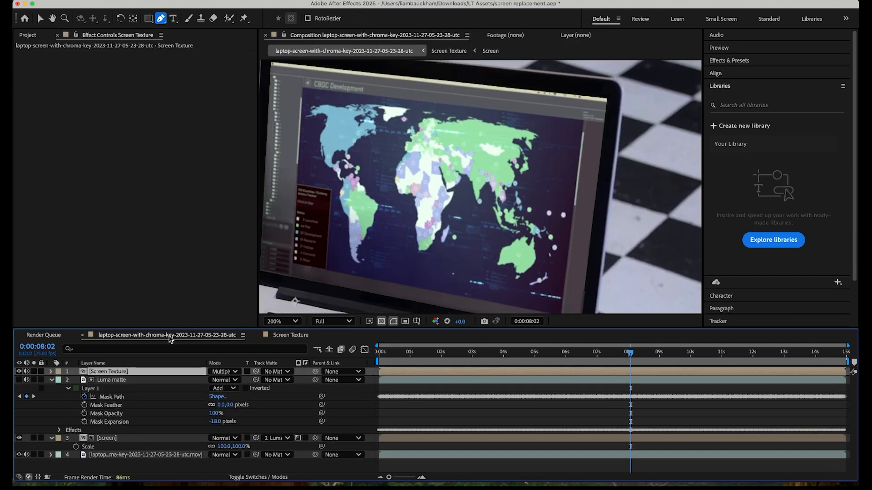
left_click_drag(436, 266, 534, 276)
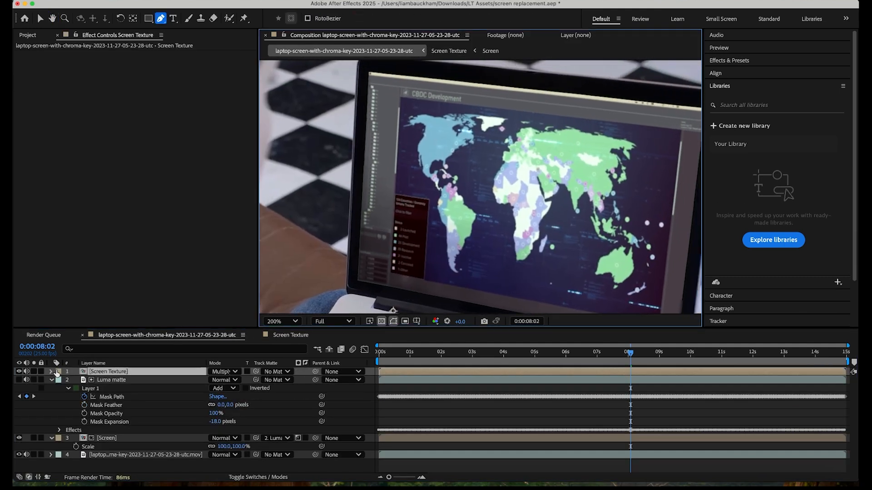
left_click(19, 371)
left_click(19, 371)
left_click(19, 371)
left_click(19, 371)
left_click(19, 371)
left_click(19, 371)
left_click(19, 371)
left_click(19, 371)
left_click(19, 371)
left_click(19, 371)
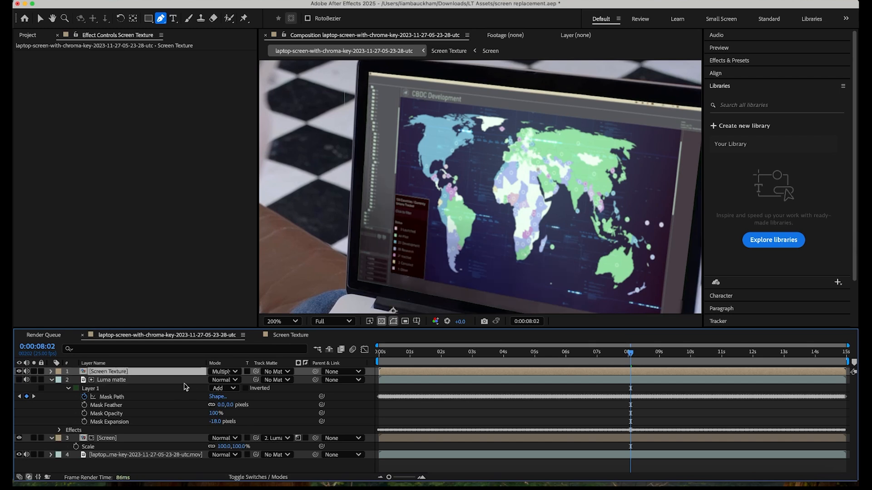
Set the Screen Texture layer's opacity to 47%, preview the shot and view it at 100% magnification.
key("t")
left_click_drag(215, 380, 122, 387)
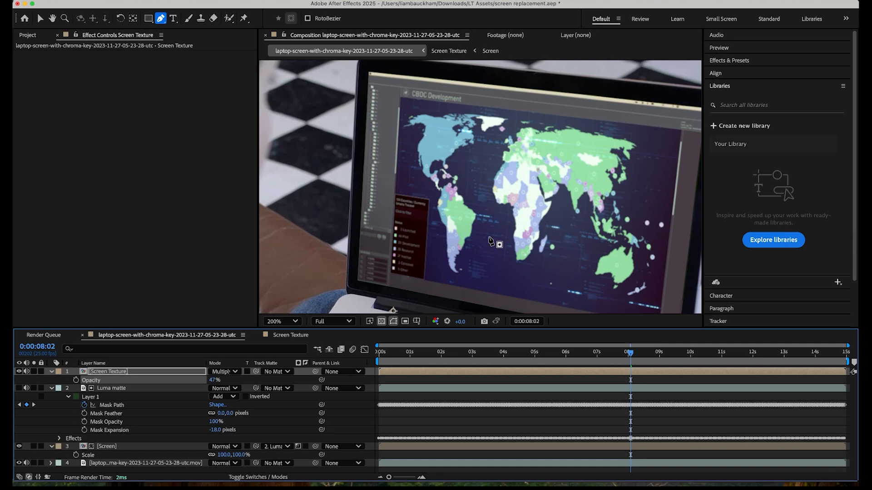
left_click_drag(506, 236, 438, 221)
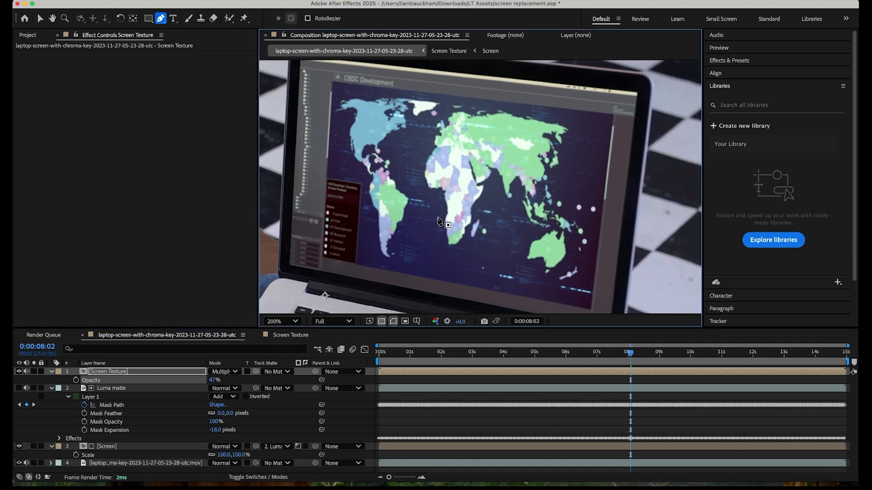
key("space")
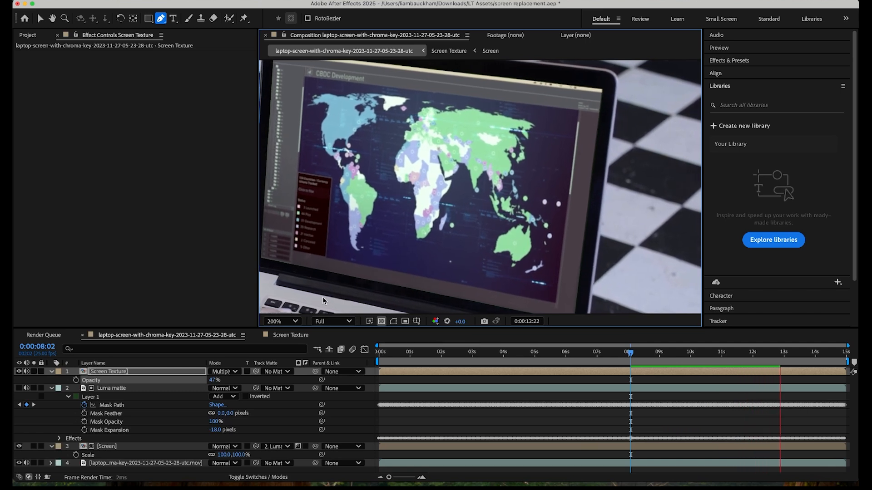
left_click(299, 322)
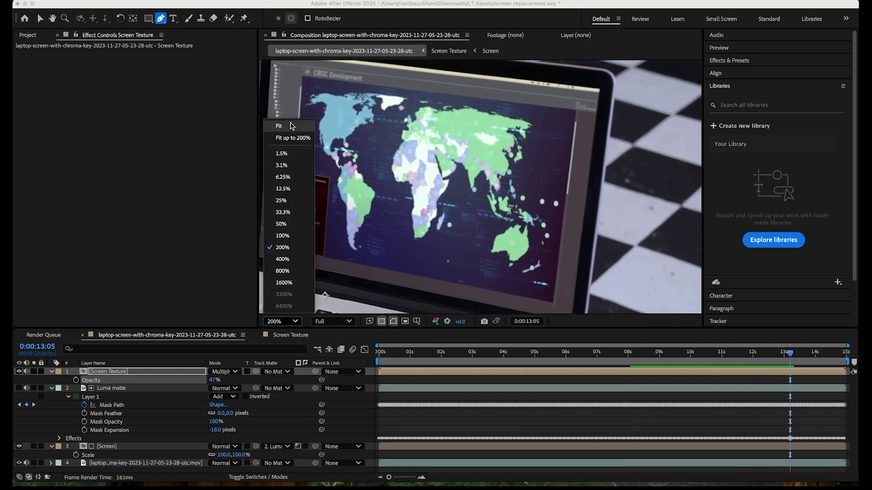
left_click(283, 237)
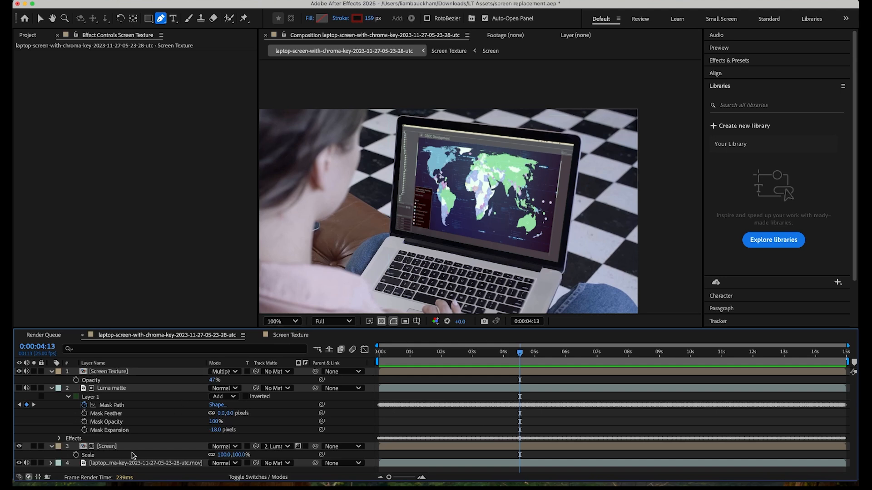
Pre-compose the original laptop footage layer into a composition named Plate, moving all attributes.
left_click(137, 463)
right_click(138, 463)
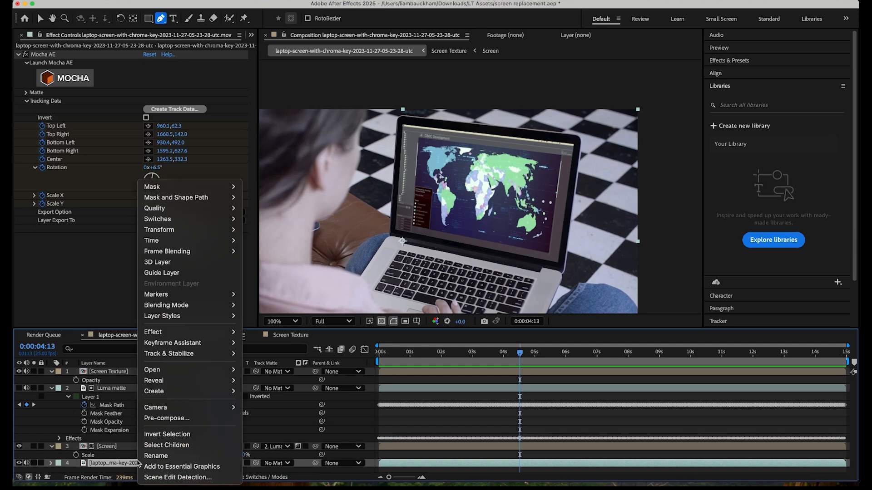
left_click(172, 421)
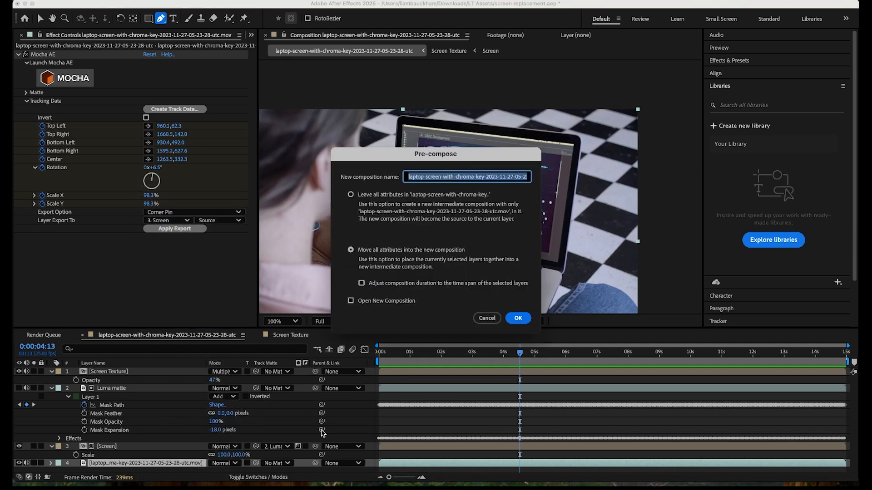
type("Pa")
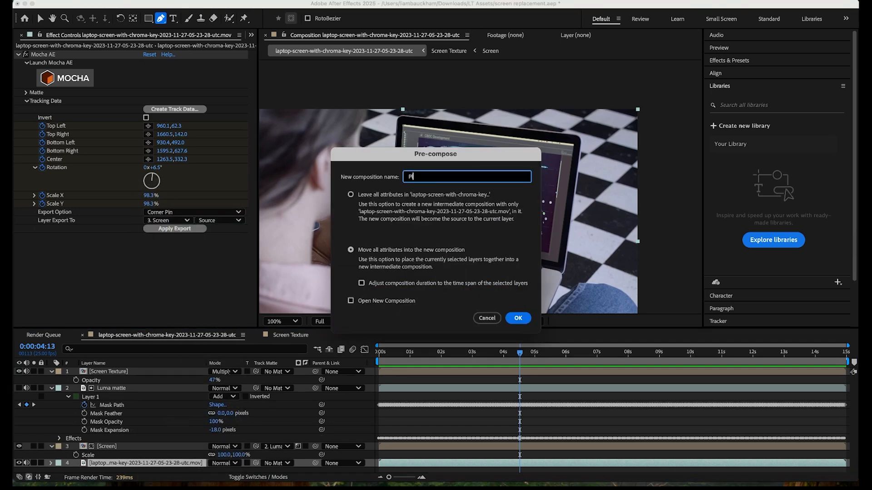
key("Return")
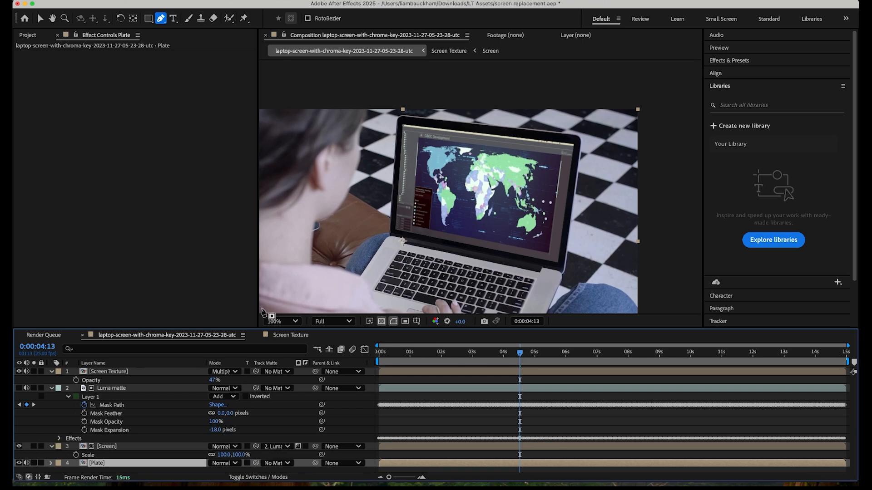
Open the Plate composition and apply the Neat Video Reduce Noise v5 effect to the laptop footage layer.
double_click(114, 464)
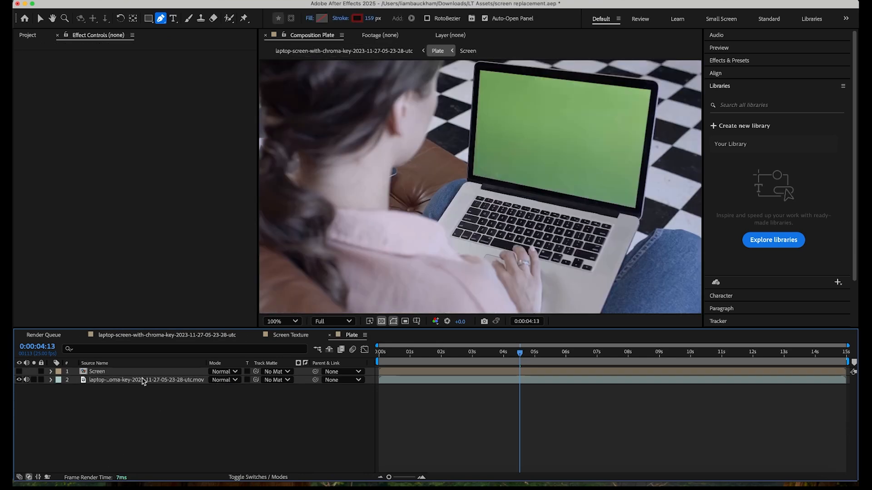
left_click(142, 381)
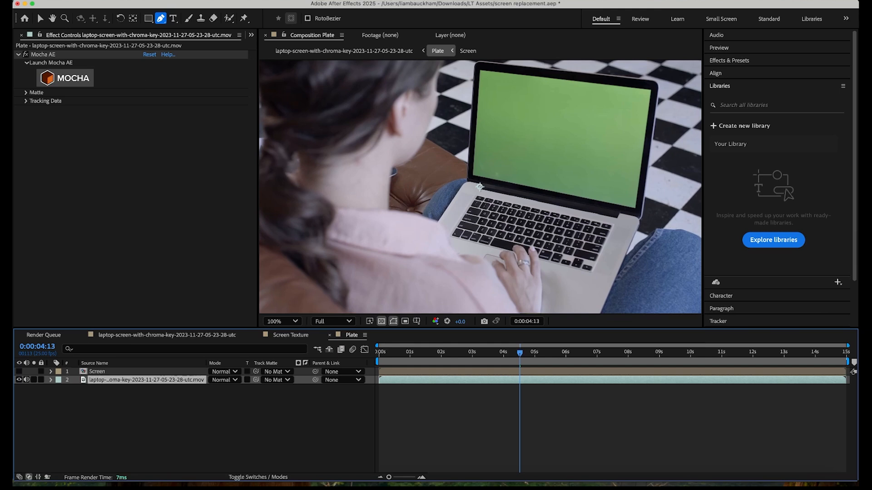
left_click(207, 1)
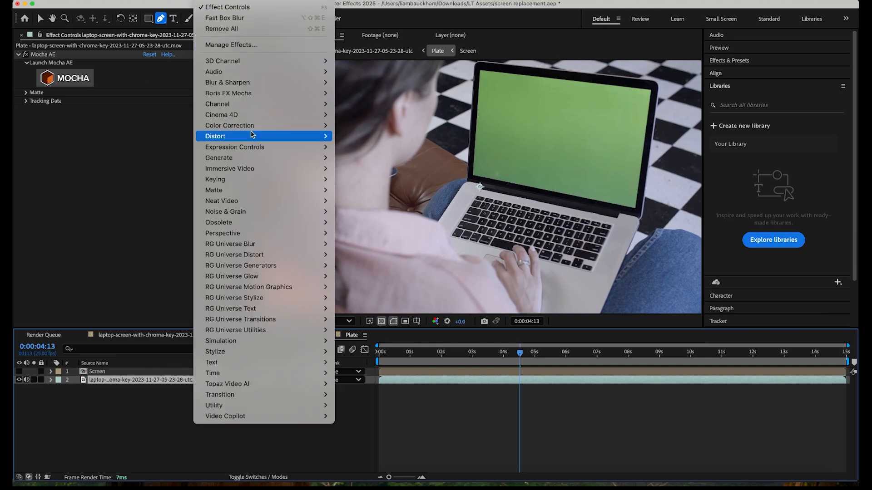
mouse_move(255, 199)
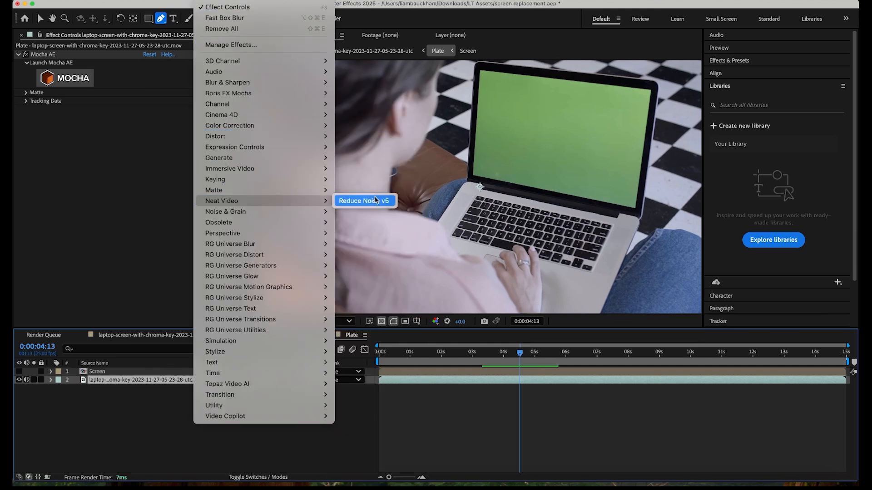
left_click(358, 198)
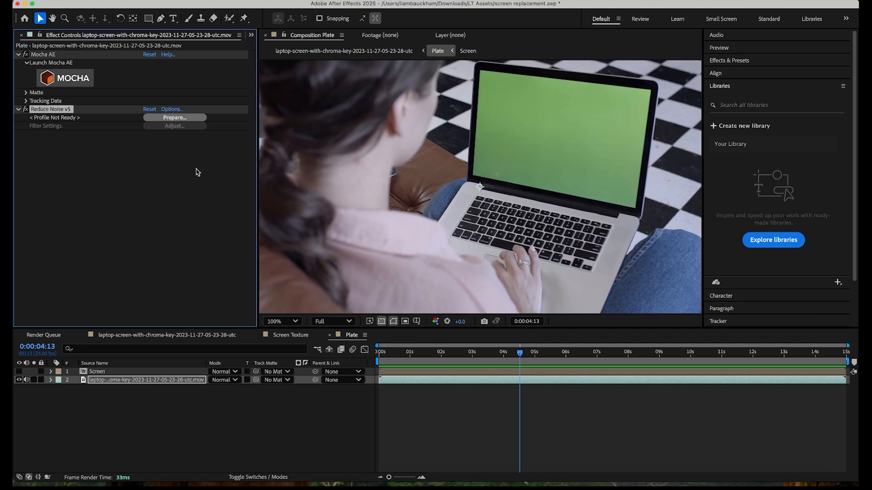
Prepare the Reduce Noise profile by sampling a 152 by 152 pixel area of the green screen and building the profile.
left_click(174, 118)
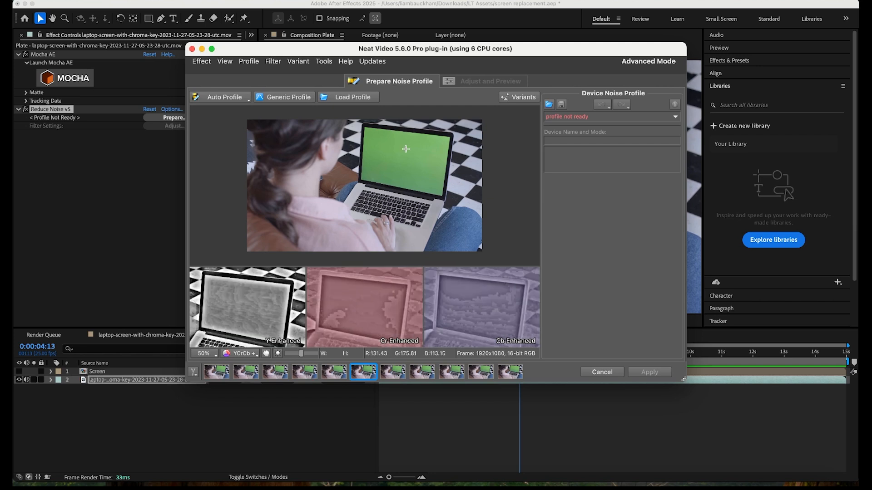
left_click_drag(375, 140, 422, 177)
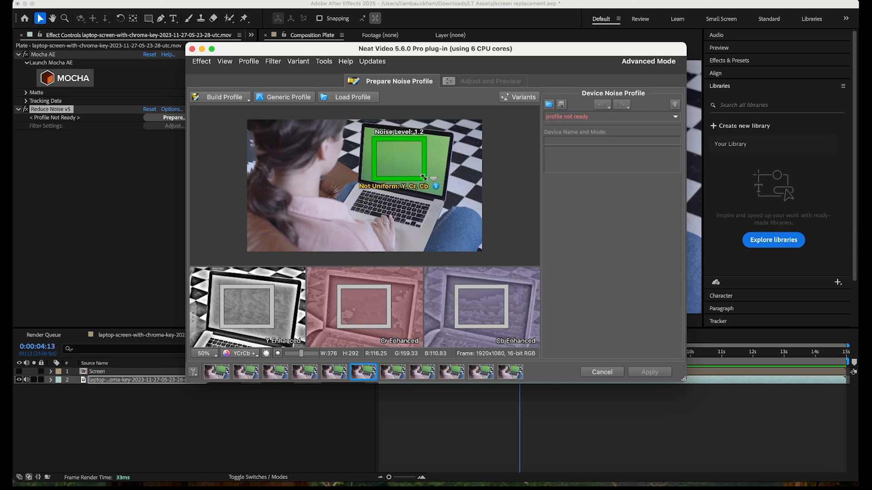
mouse_move(401, 167)
left_mouse_down()
mouse_move(421, 172)
mouse_move(377, 143)
mouse_move(411, 170)
left_mouse_up()
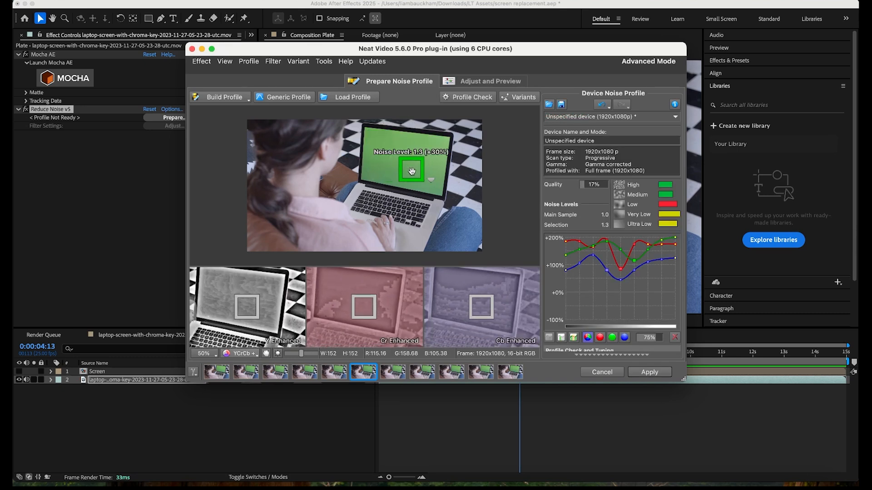
left_click(221, 99)
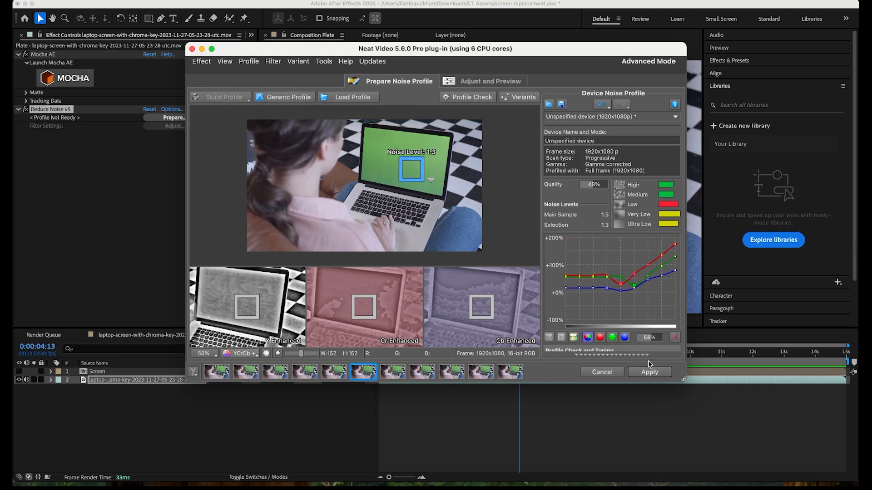
Apply the noise profile and compare Reduce Noise on and off at 200% with preview exposure raised to +4.8, resetting the exposure.
left_click(649, 372)
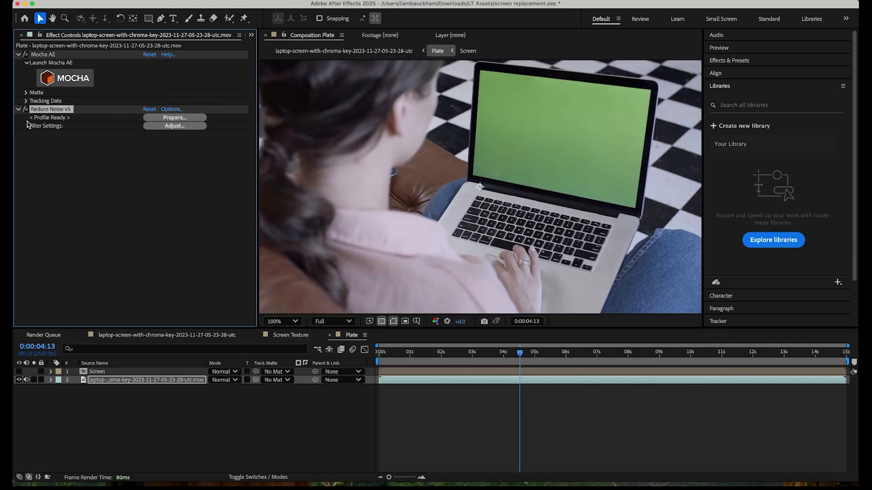
key("period")
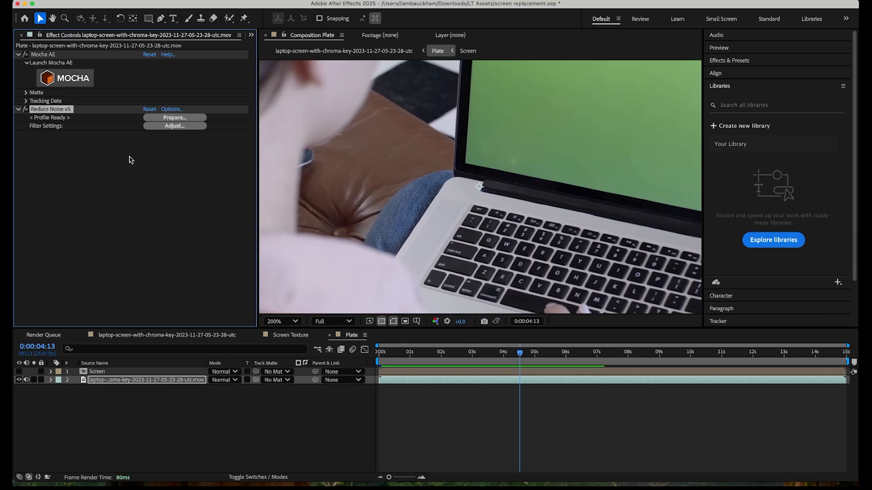
left_click_drag(460, 321, 687, 314)
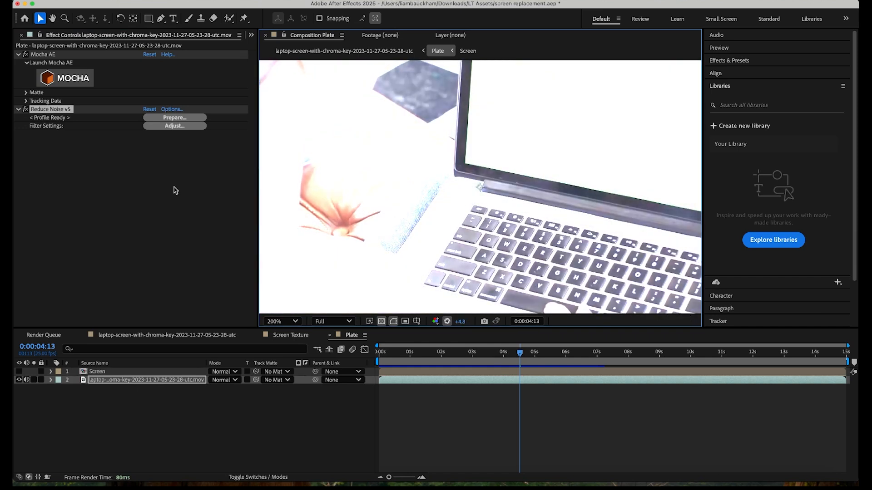
left_click(26, 110)
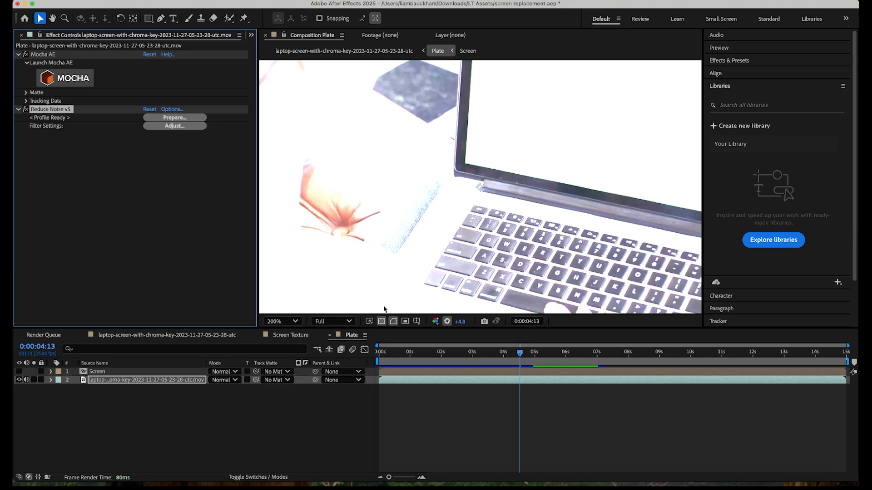
left_click(447, 321)
scroll(433, 268, "down", 2)
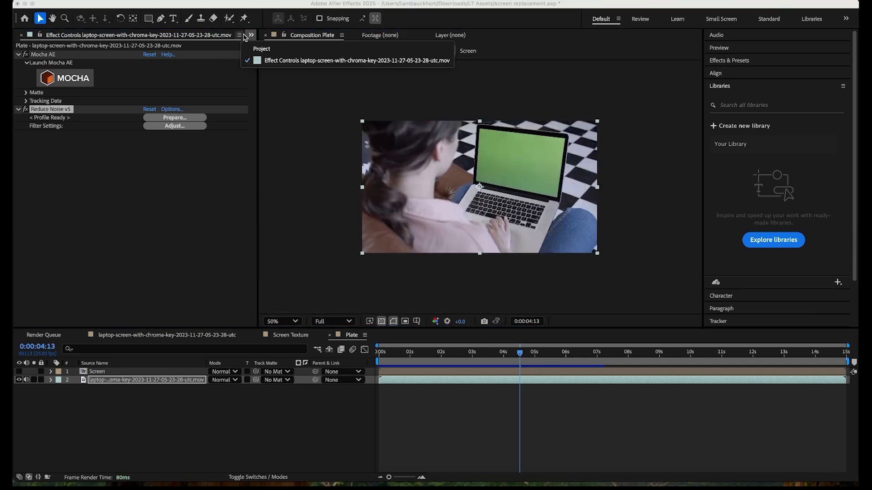
Return to the main laptop composition, duplicate the Plate composition in the project and rename the copy Grain Matte.
left_click(151, 336)
left_click(135, 337)
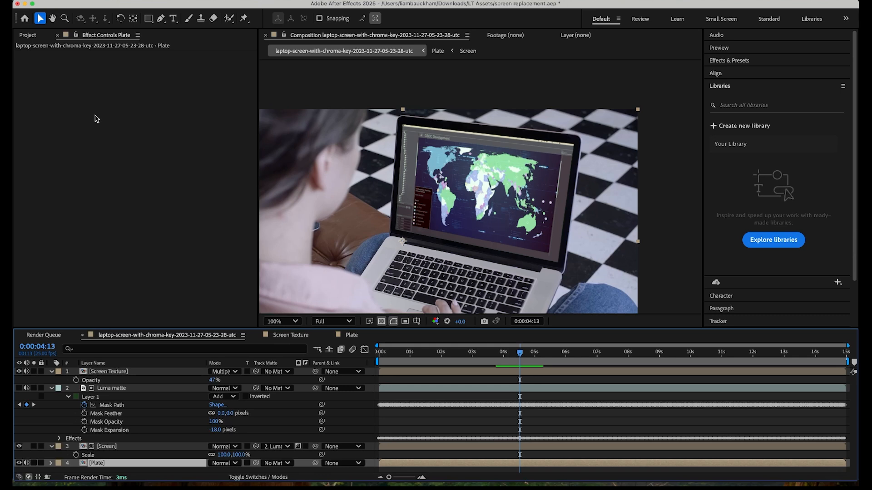
left_click(25, 36)
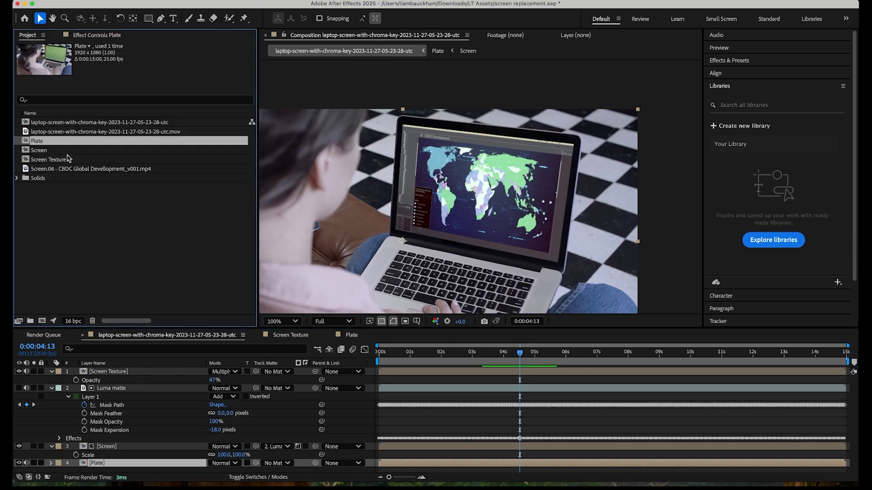
left_click(36, 142)
key("super+d")
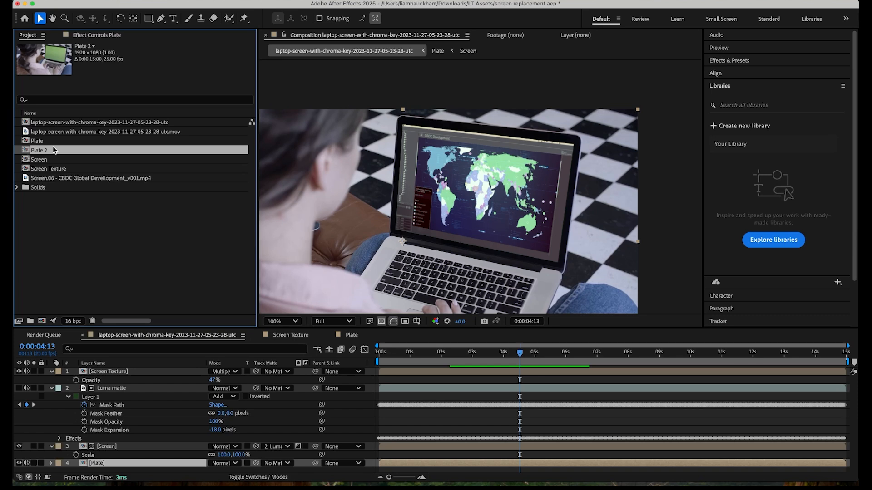
key("Return")
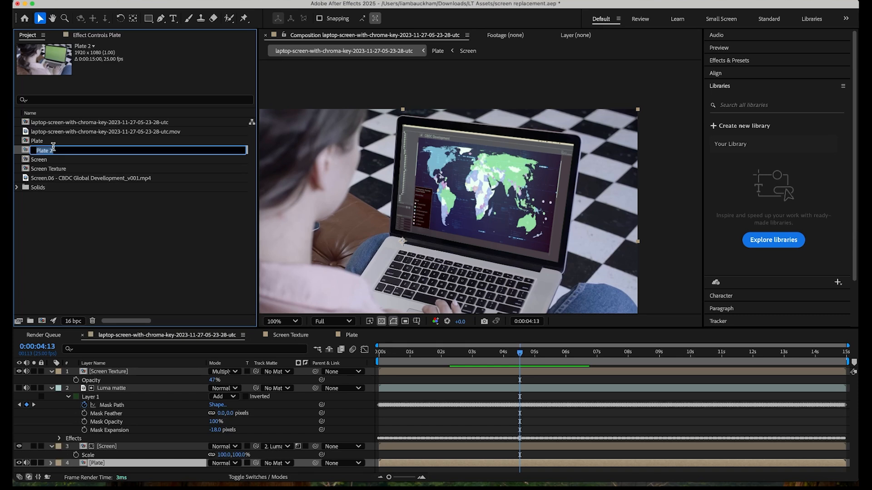
type("Grain Matte")
key("Return")
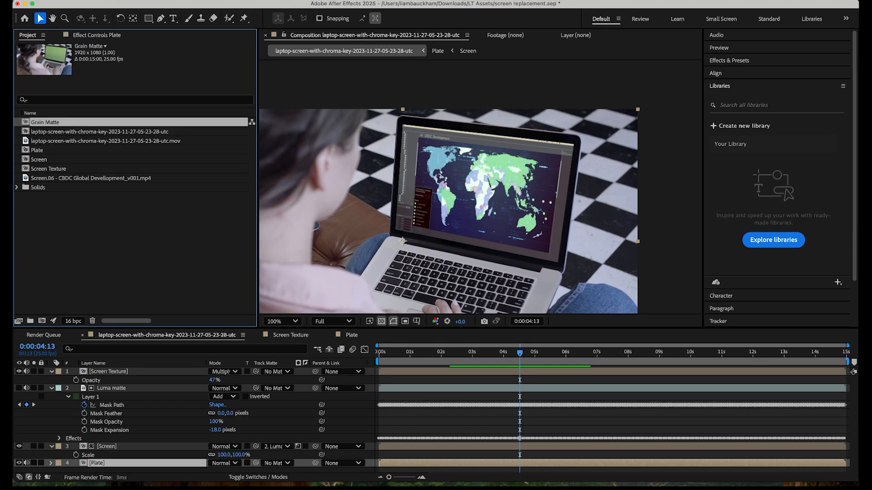
Open the Grain Matte composition, delete its Screen layer and duplicate the laptop footage layer.
double_click(25, 123)
left_click(95, 383)
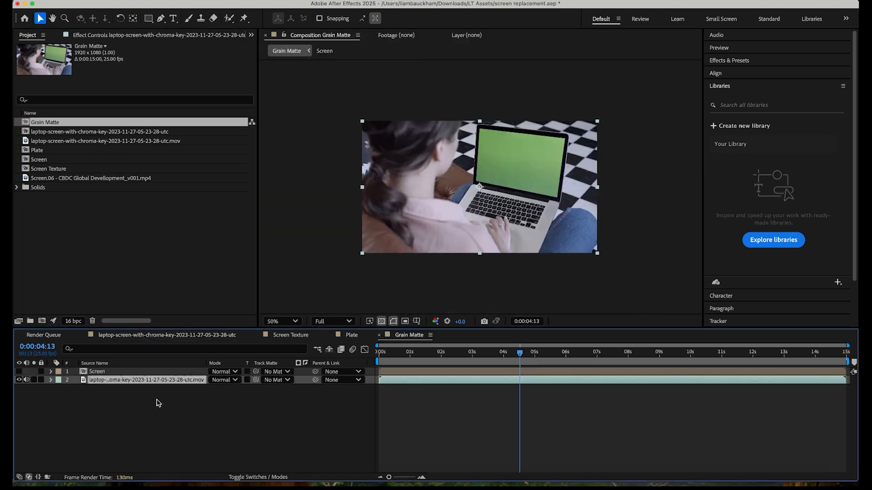
left_click(109, 374)
key("Delete")
left_click(109, 373)
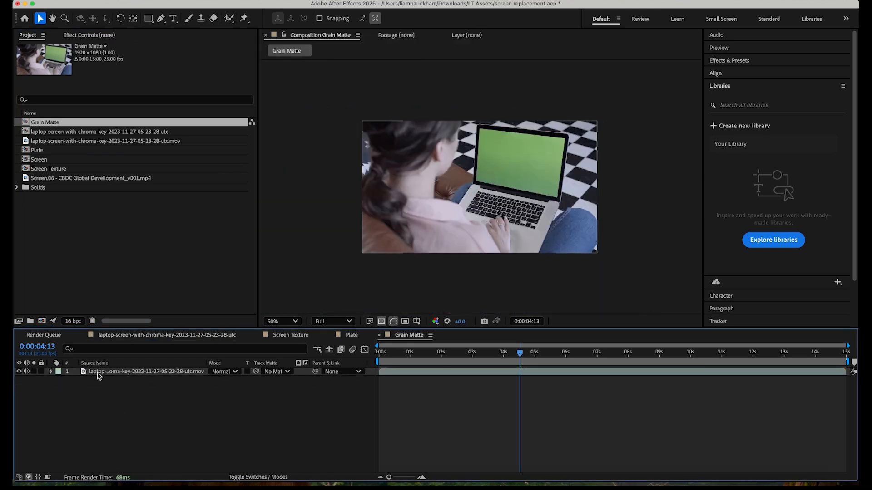
key("super+d")
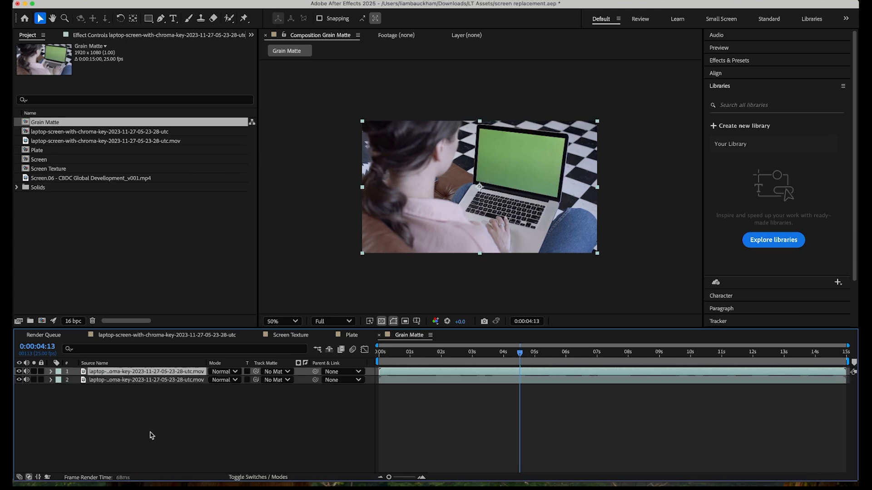
Check the upper footage copy's effects in Grain Matte and set its blending mode to Subtract.
left_click(86, 35)
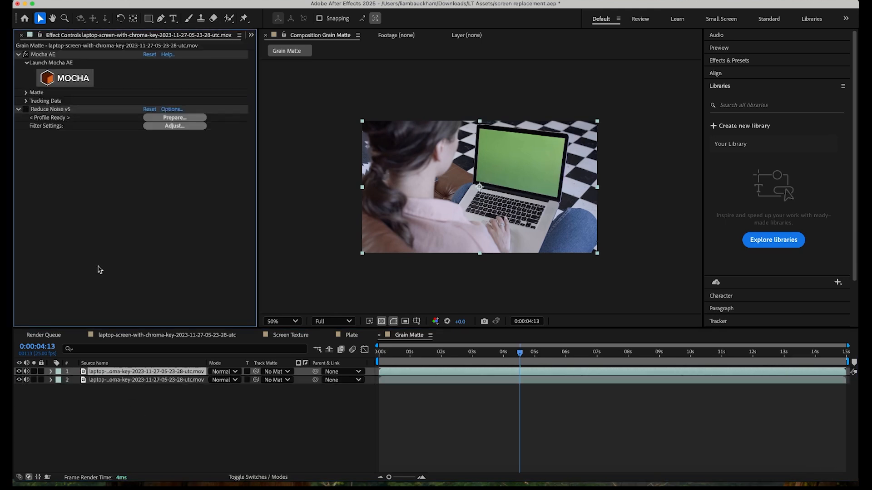
left_click(236, 373)
left_click(235, 373)
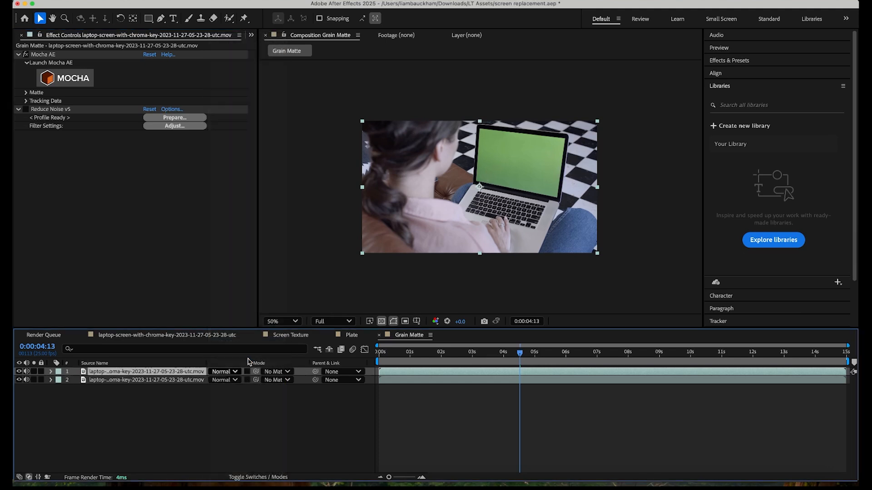
left_click(255, 348)
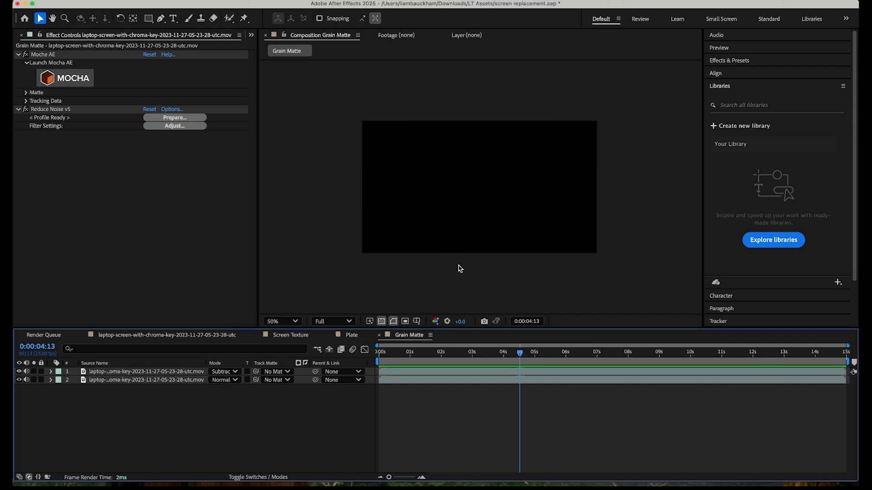
Examine the subtracted grain at 200% with preview exposure raised up to +15.0, and reset the exposure.
left_click_drag(460, 321, 856, 336)
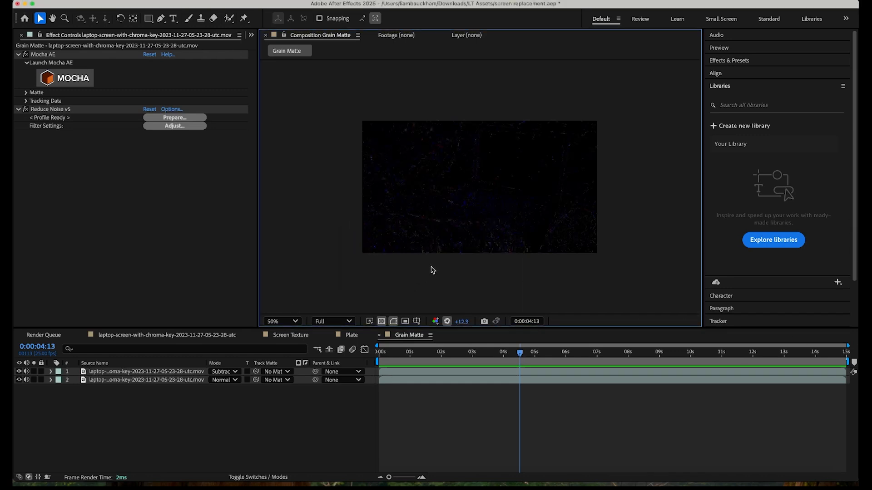
scroll(431, 268, "up", 4)
scroll(435, 267, "down", 2)
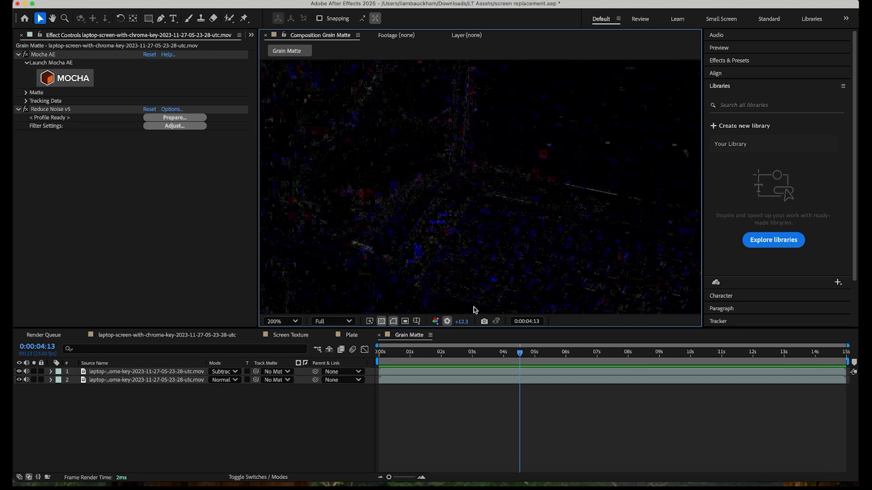
left_click_drag(461, 321, 599, 323)
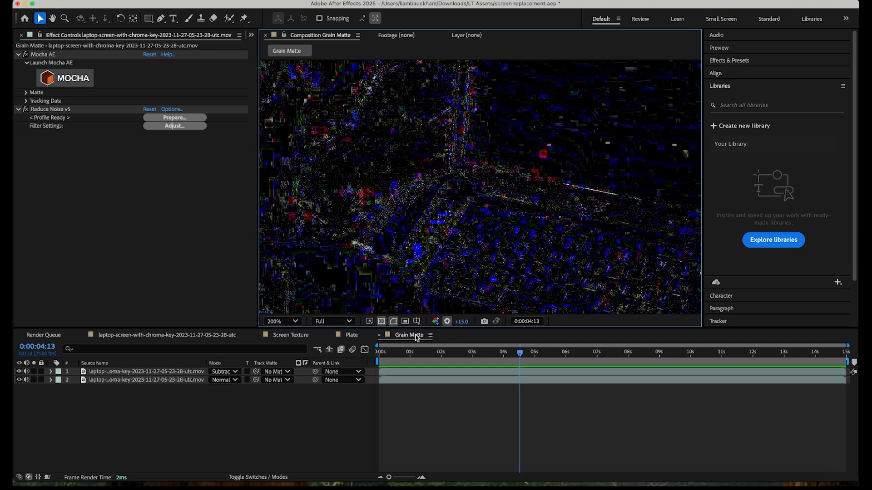
left_click(447, 321)
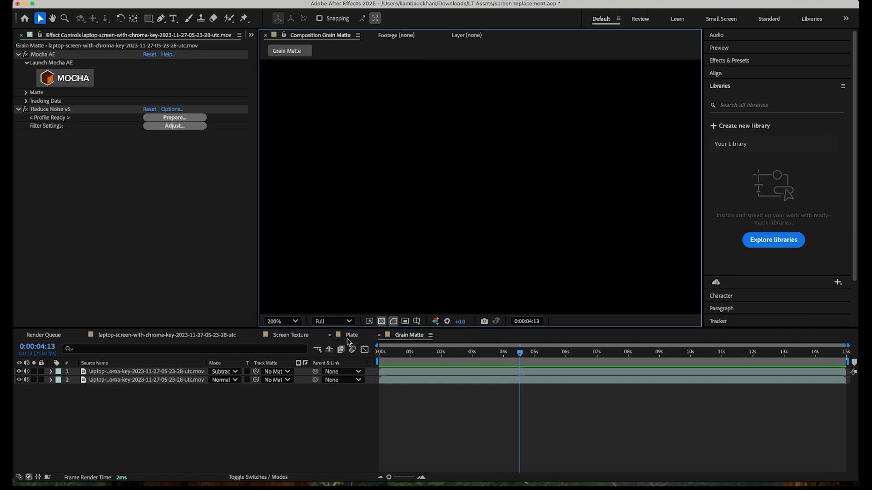
Add Grain Matte as the topmost layer of the main laptop composition and set its blending mode to Add.
left_click(188, 336)
left_click(27, 35)
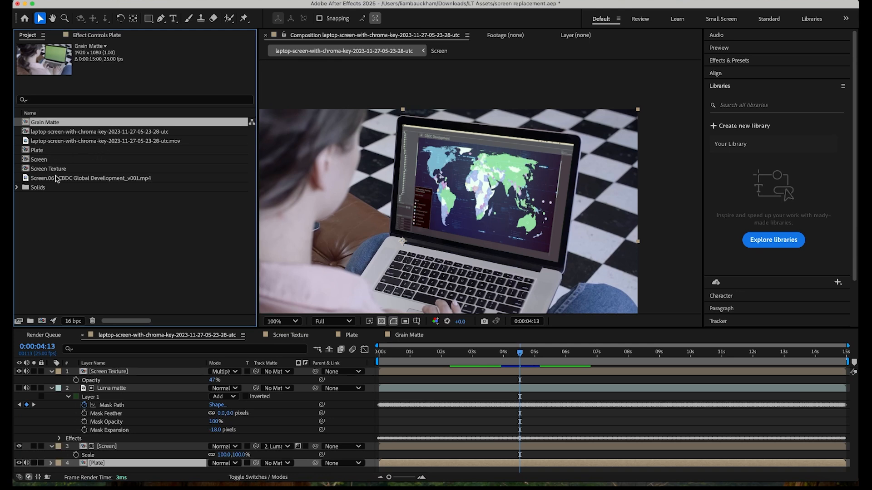
left_click_drag(57, 125, 113, 370)
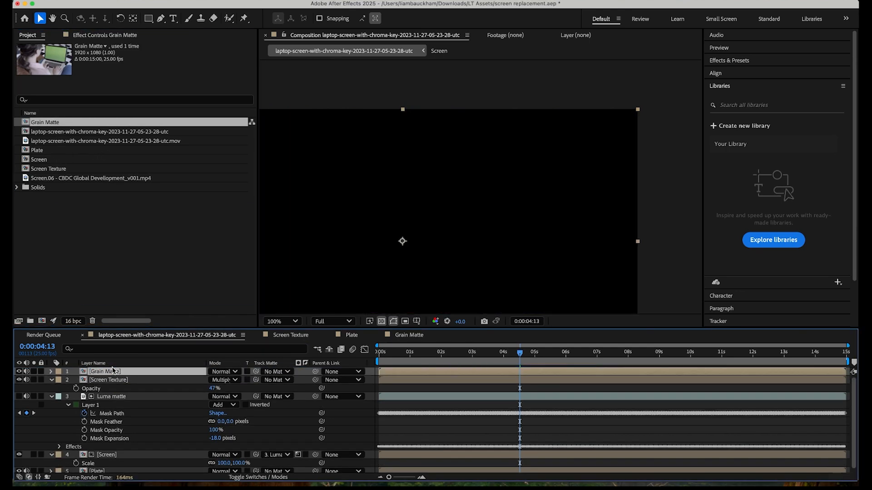
left_click(221, 372)
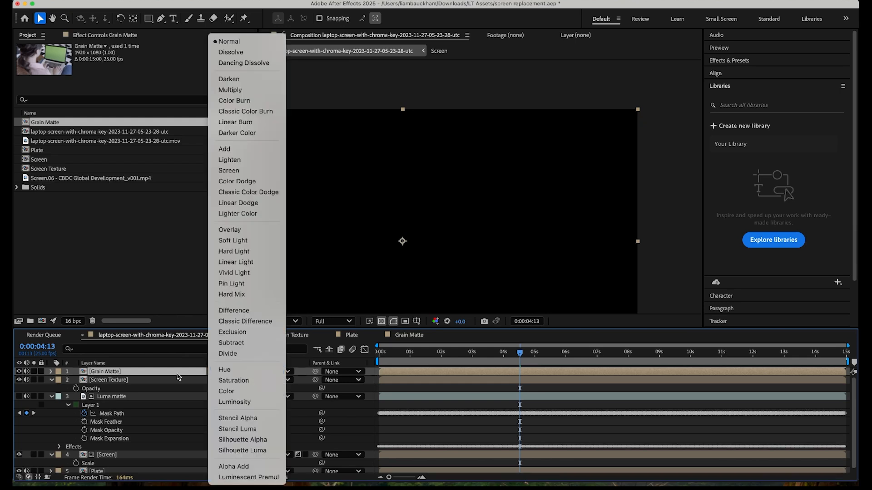
left_click(178, 376)
left_click(221, 373)
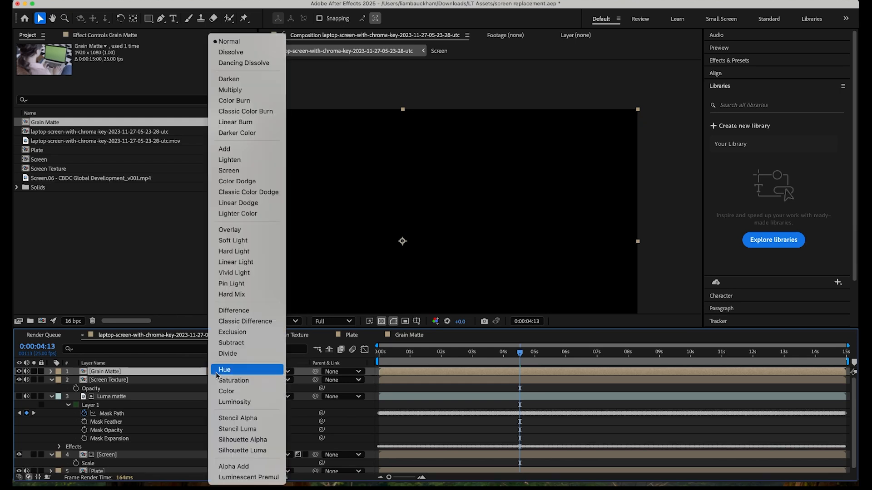
left_click(240, 150)
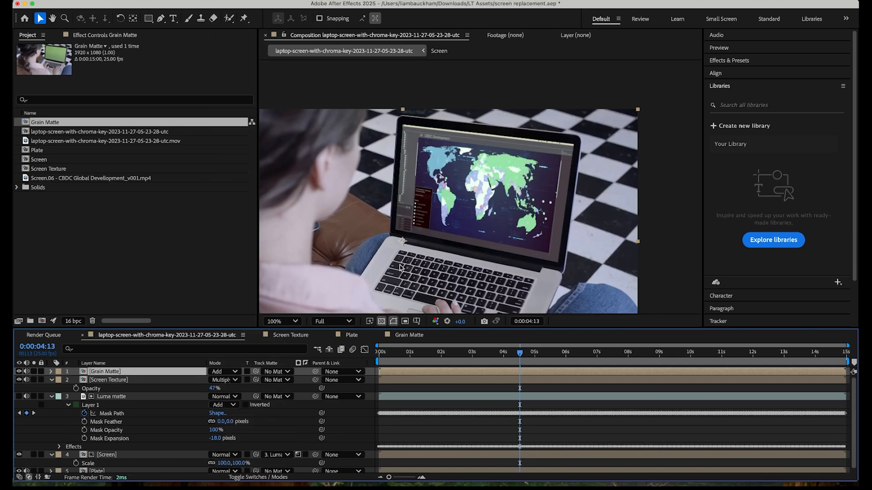
Examine the grain over the laptop screen at 400%, varying the preview exposure and toggling the Grain Matte layer's visibility.
scroll(463, 228, "up", 2)
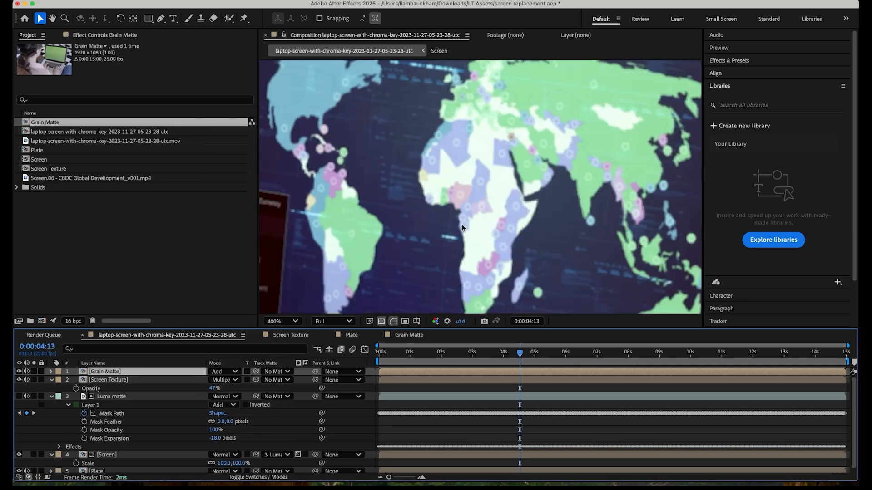
left_click_drag(459, 321, 568, 344)
left_click(446, 321)
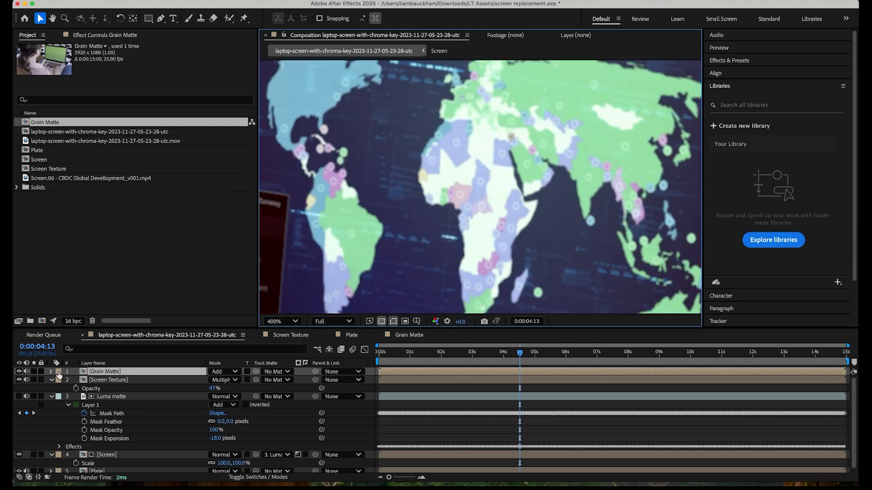
left_click(19, 371)
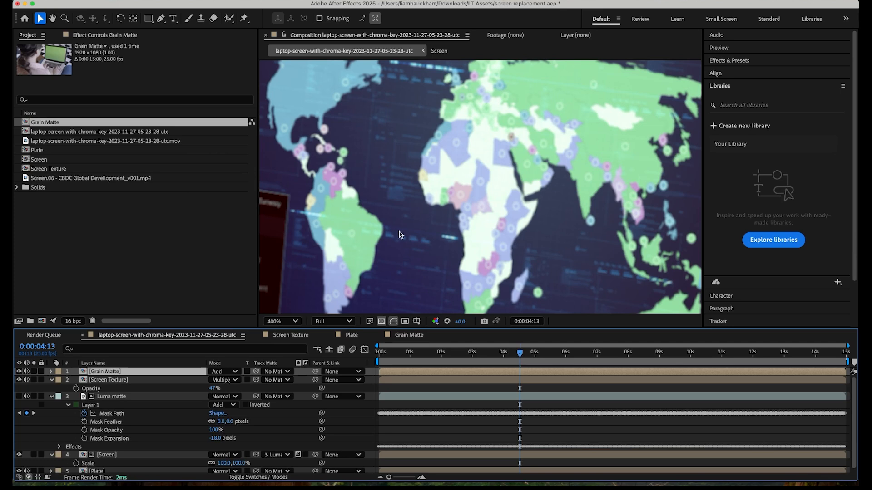
scroll(399, 234, "down", 2)
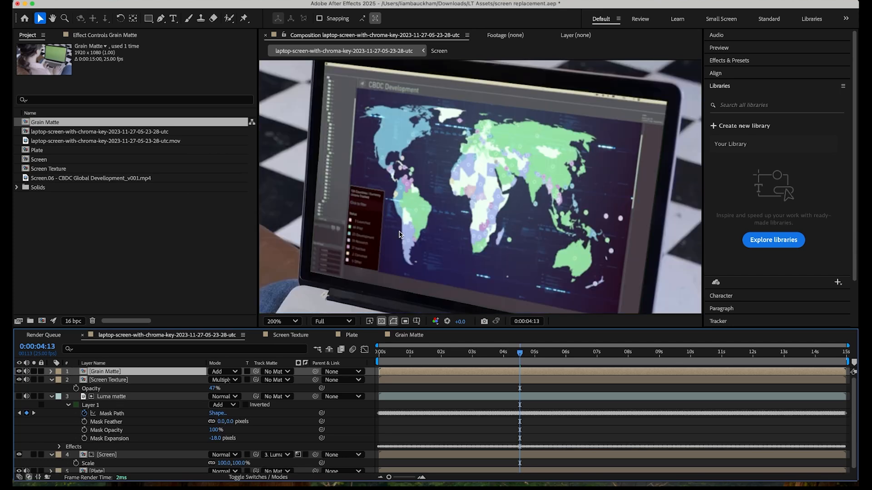